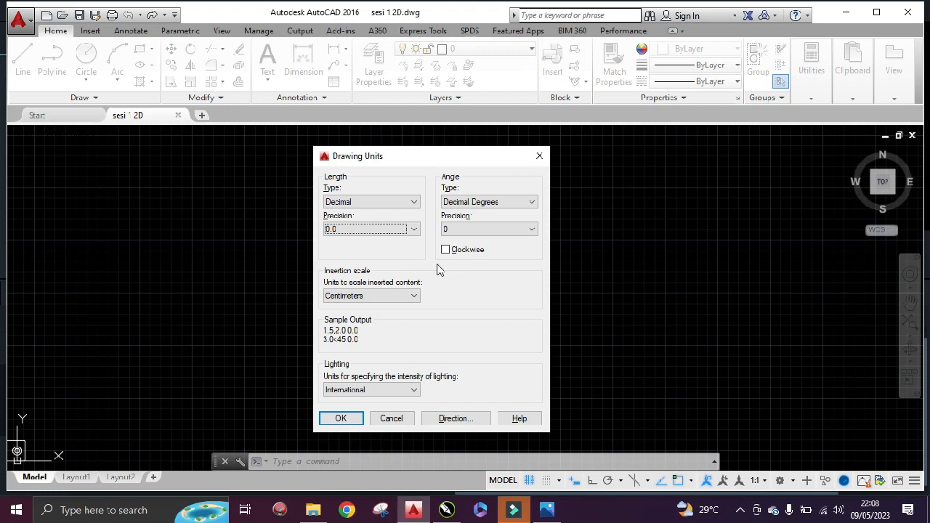
Apply the drawing units: decimal length with 0.0 precision, decimal degrees with 0 precision, and centimetres as insertion scale
left_click(341, 419)
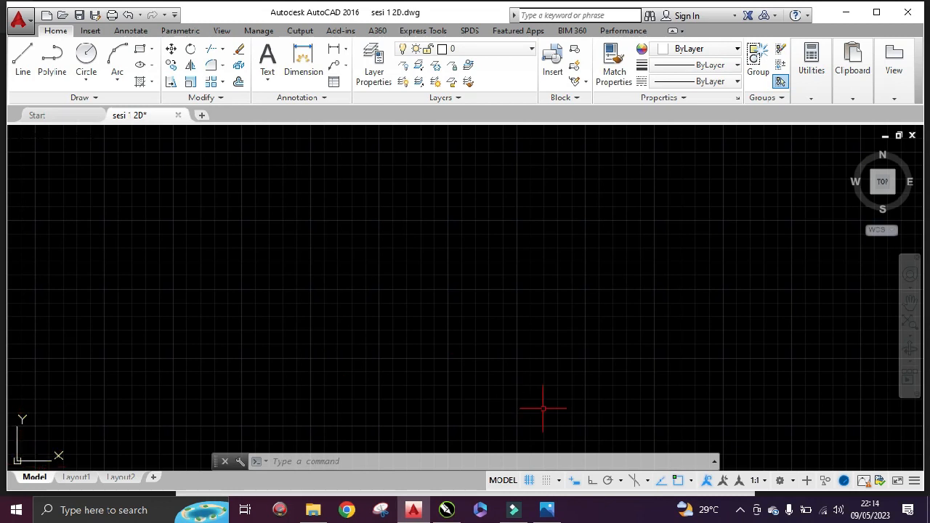
Examine the dimensioned part image and the Cartesian coordinate diagram in the photo viewer, and return to AutoCAD
left_click(546, 510)
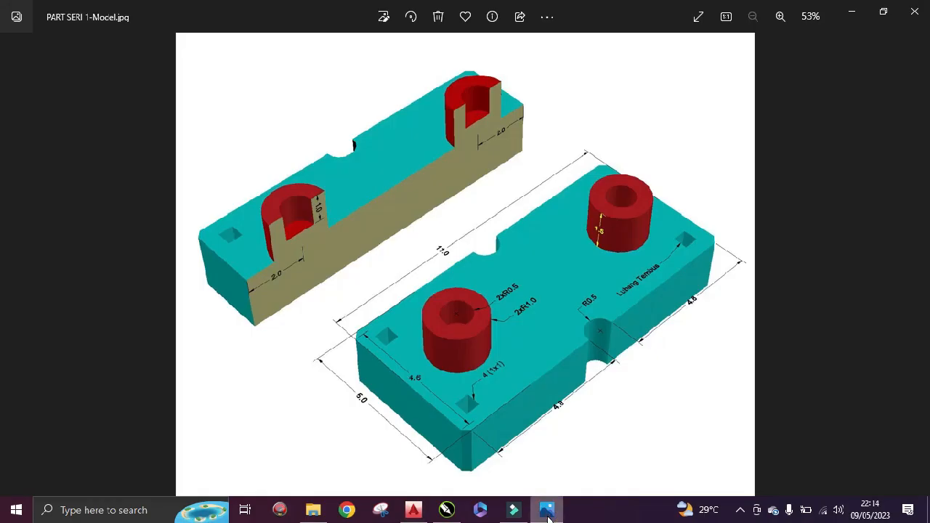
key("Left")
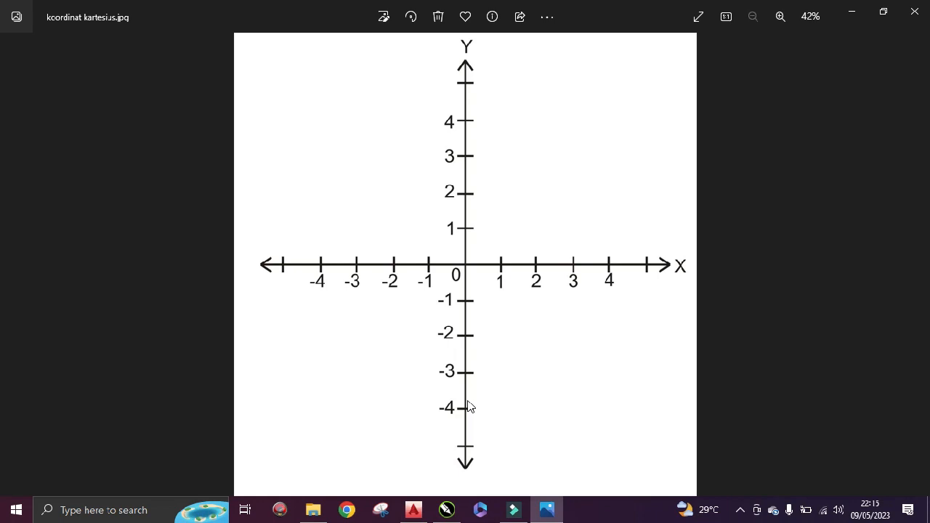
left_click(413, 509)
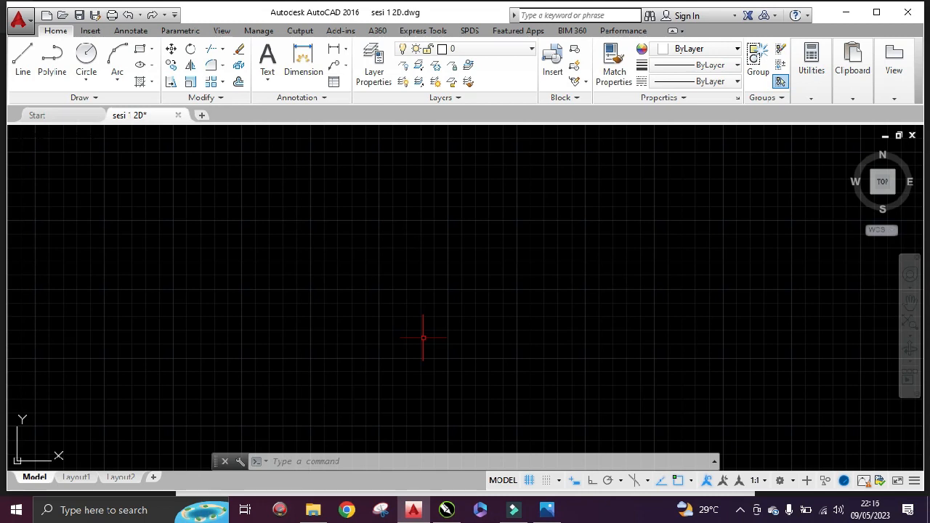
left_click(546, 509)
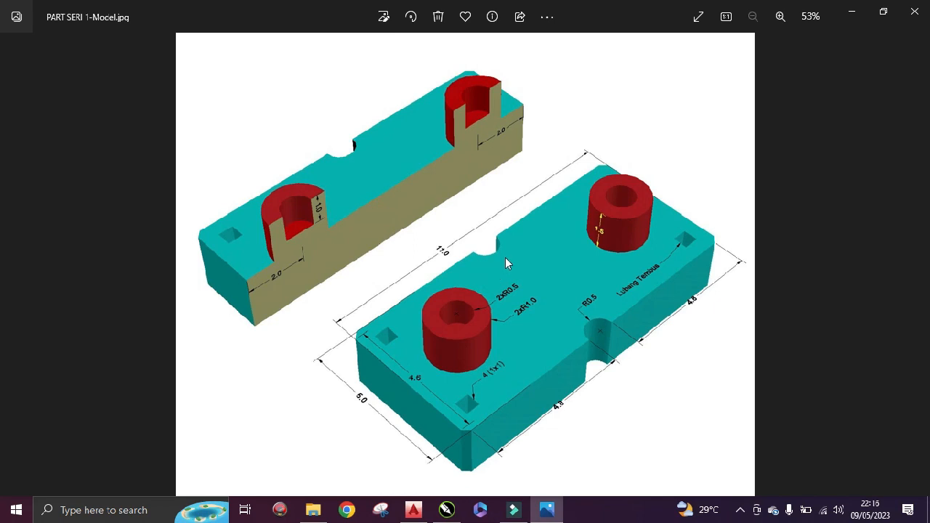
left_click(413, 510)
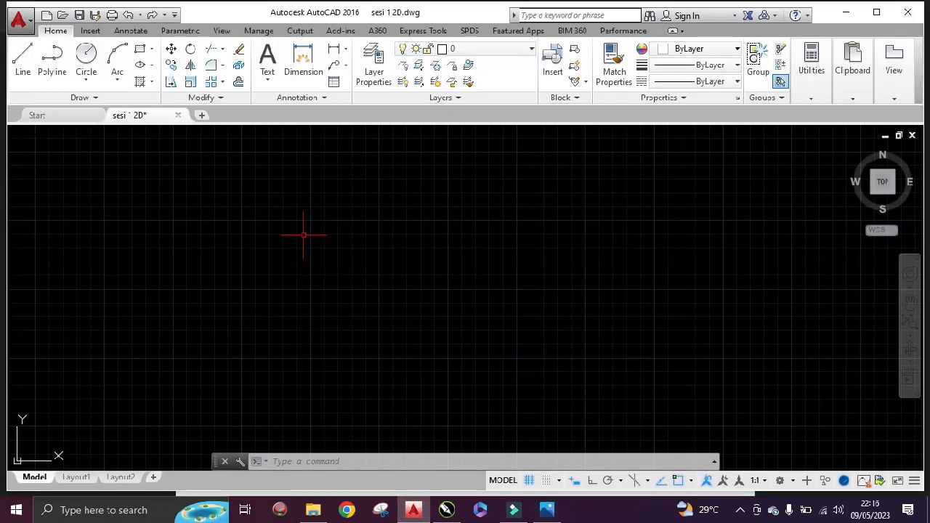
Draw a rectangle 11 units wide, extending 5 units downward from its upper-left corner, with the Rectangle command
type("RECTANG")
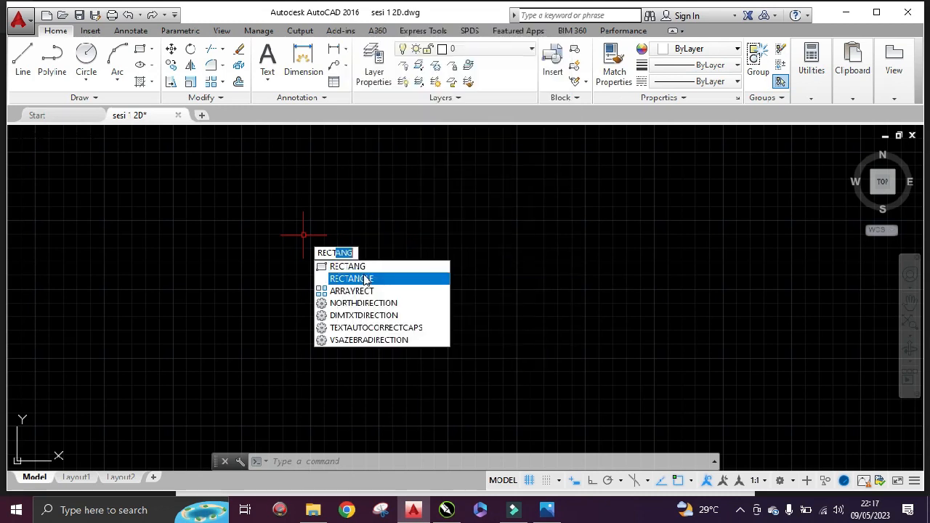
left_click(363, 268)
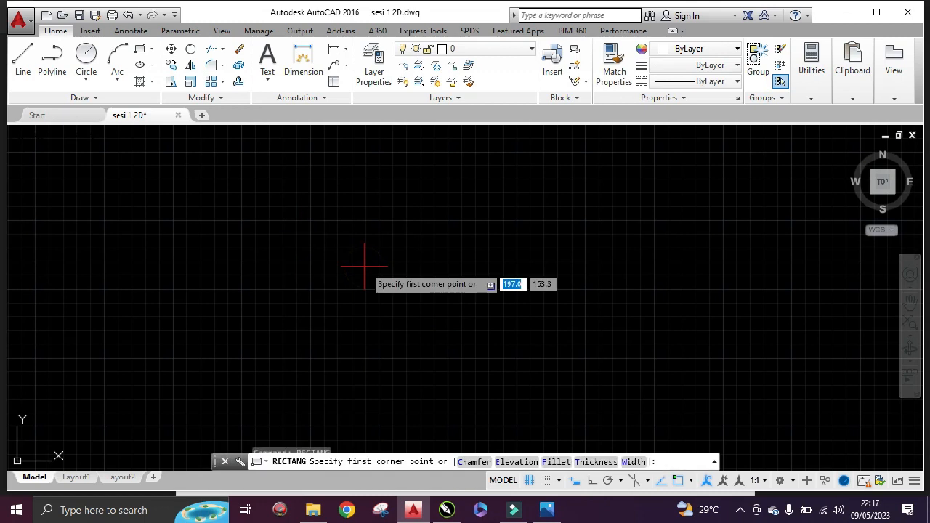
left_click(268, 211)
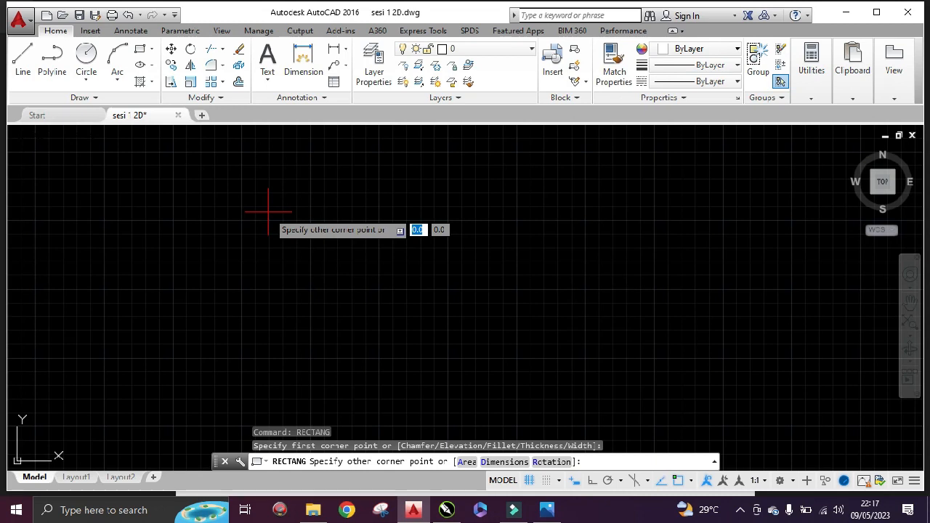
type("11")
key("Tab")
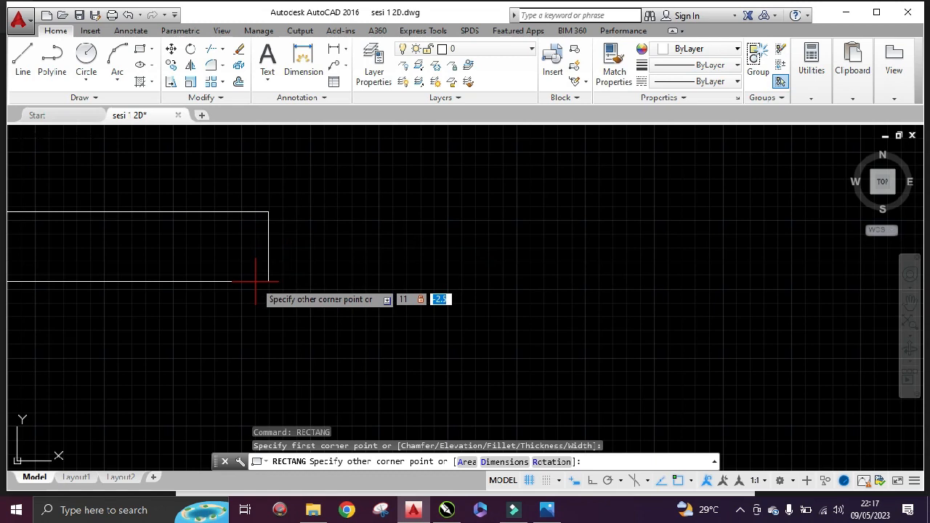
type("-5")
key("Return")
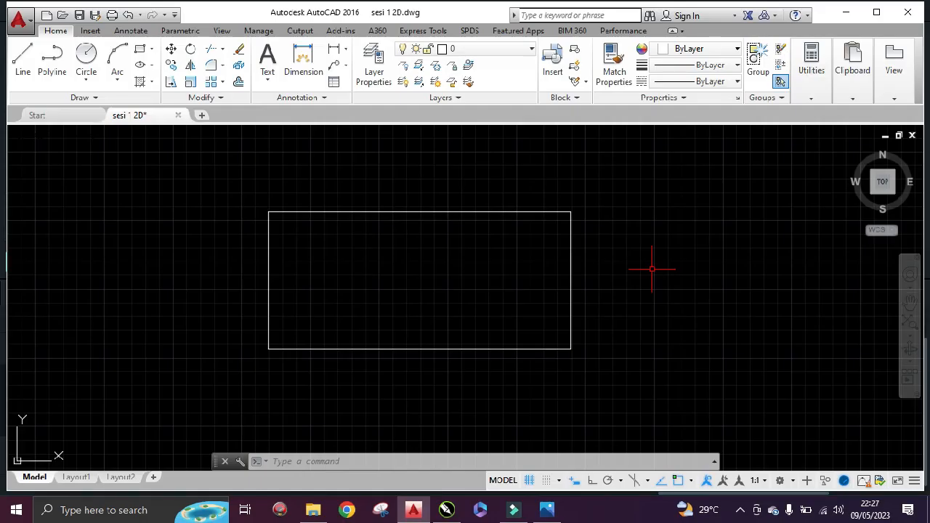
Draw a circle of radius 1 in the empty area to the right of the rectangle
type("circl")
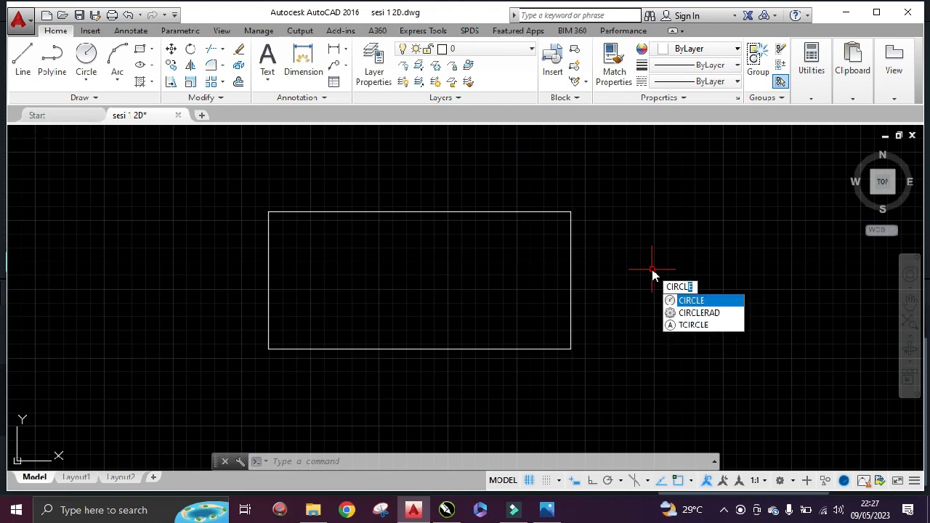
key("Return")
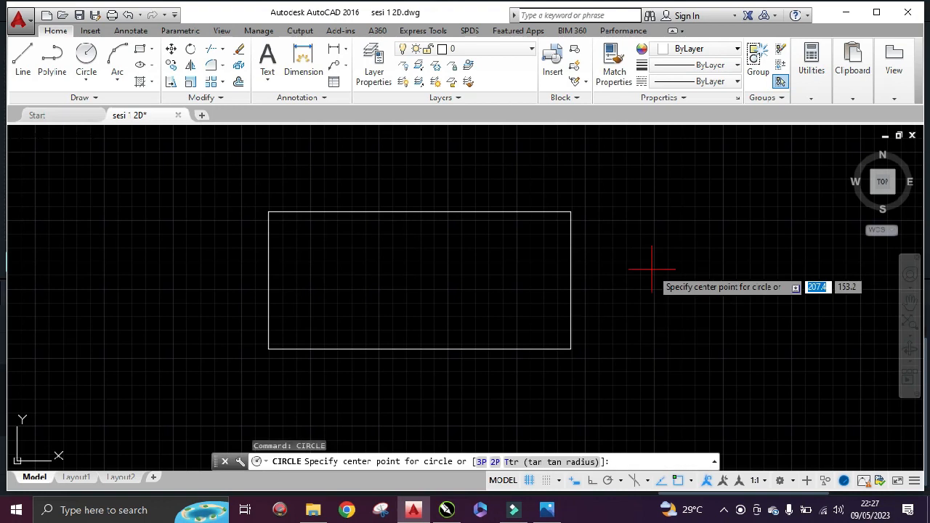
left_click(634, 226)
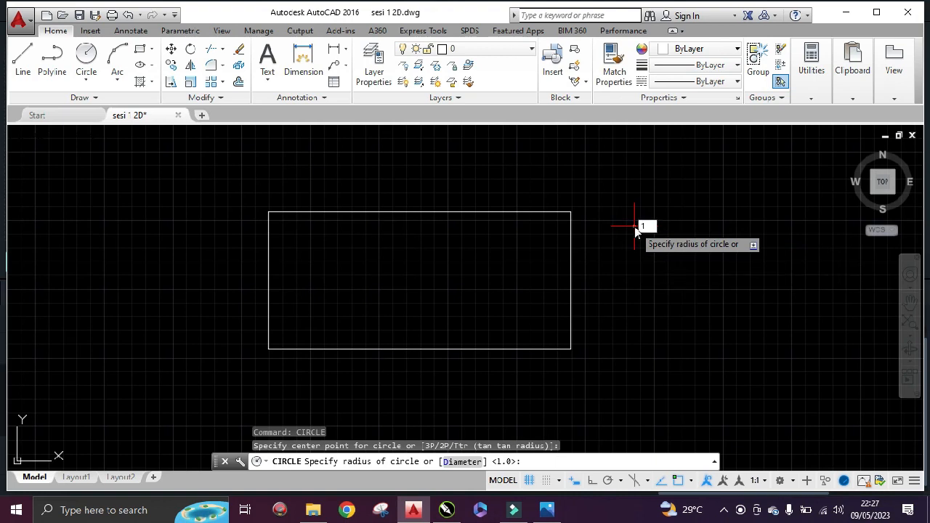
key("Return")
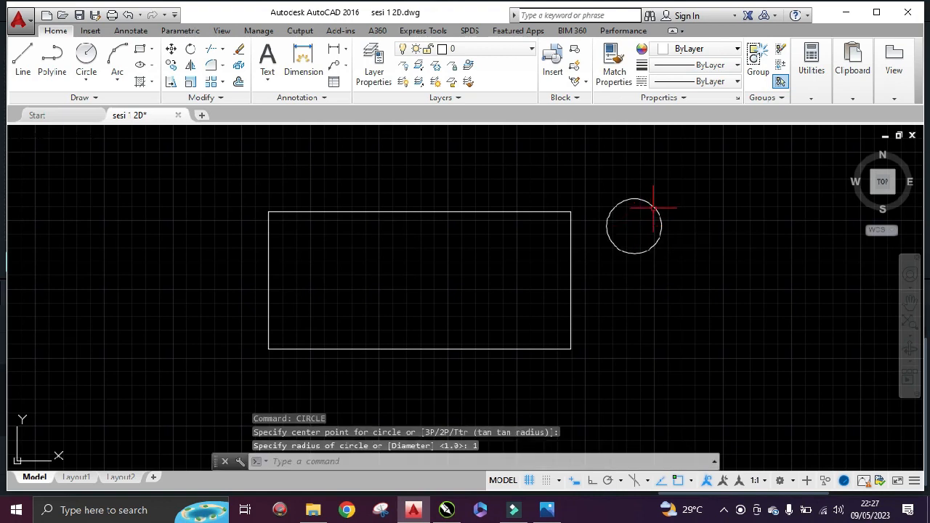
Move the circle by its centre to a point 2 units inside the midpoint of the rectangle's left edge
left_click(653, 208)
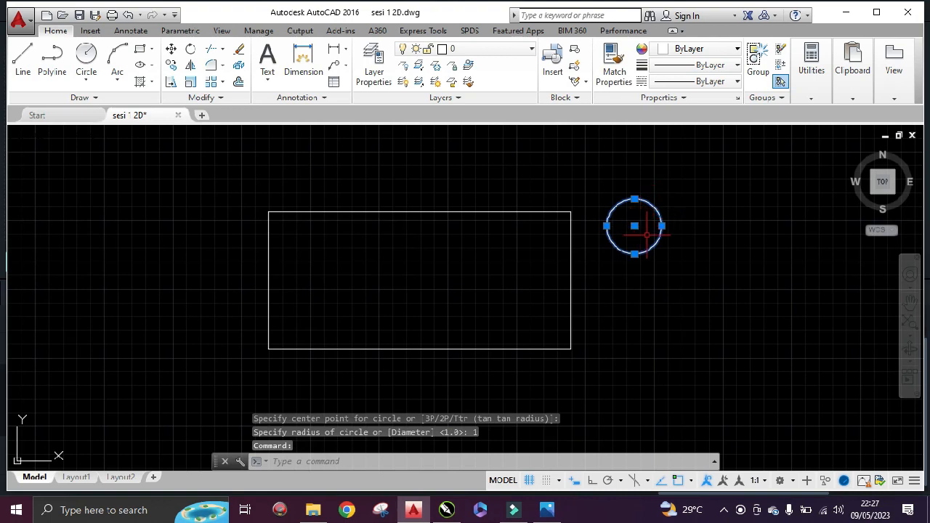
left_click(635, 226)
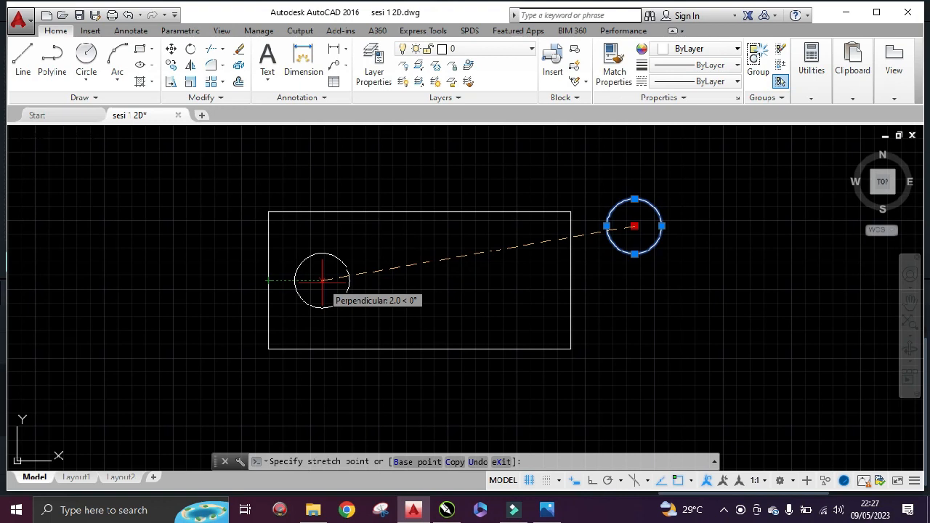
type("2")
key("Return")
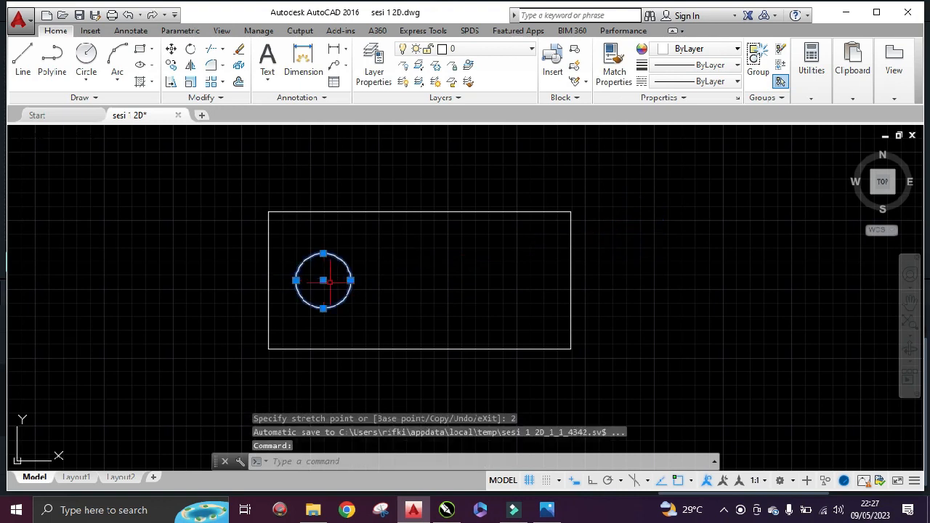
Check the reference image and copy the circle by its centre to a point 2 units inside the midpoint of the rectangle's right edge
left_click(541, 514)
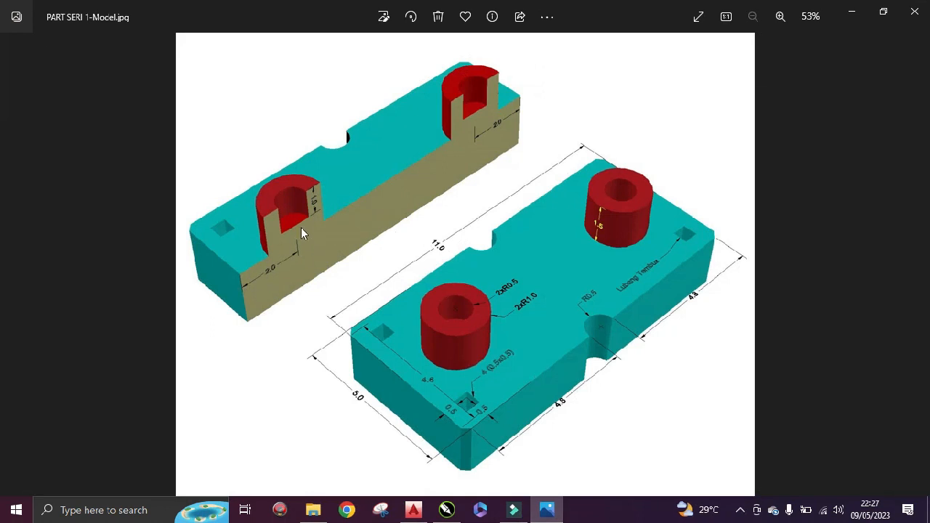
left_click(413, 508)
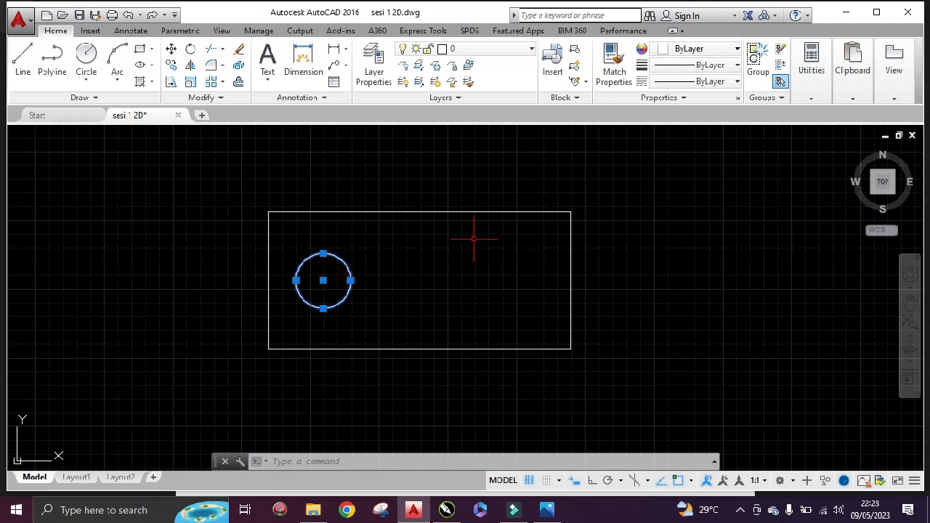
type("COP")
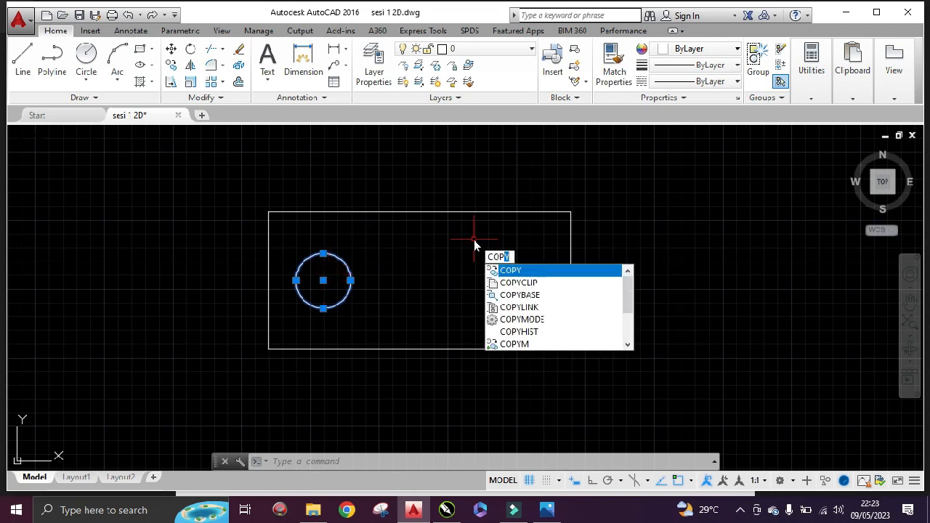
key("Return")
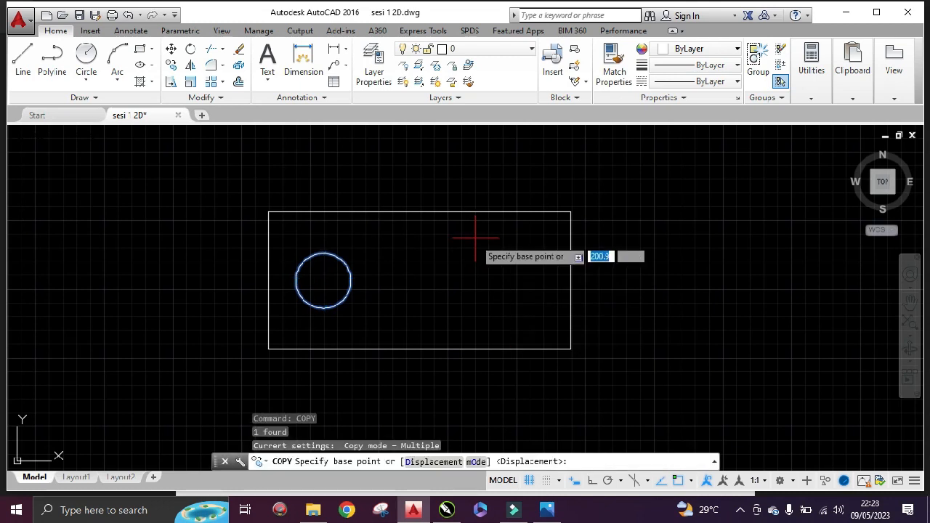
left_click(323, 280)
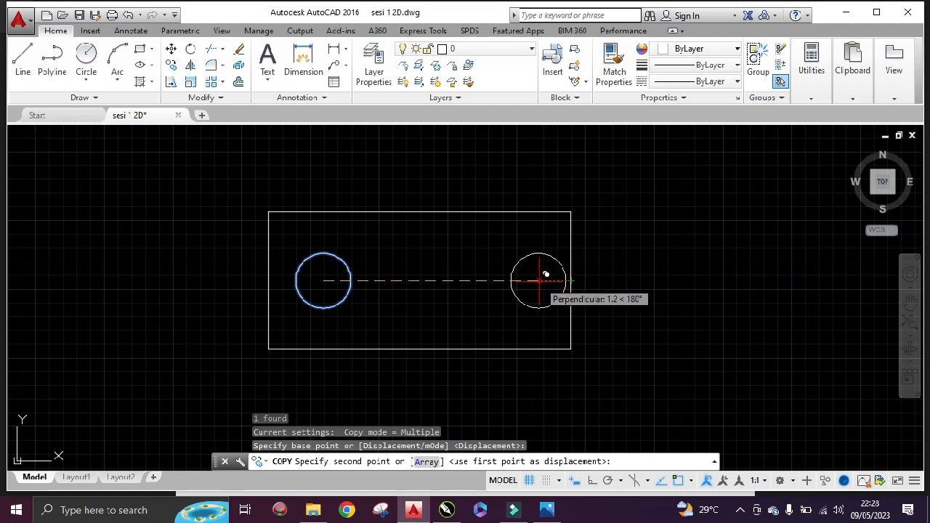
type("2")
key("Return")
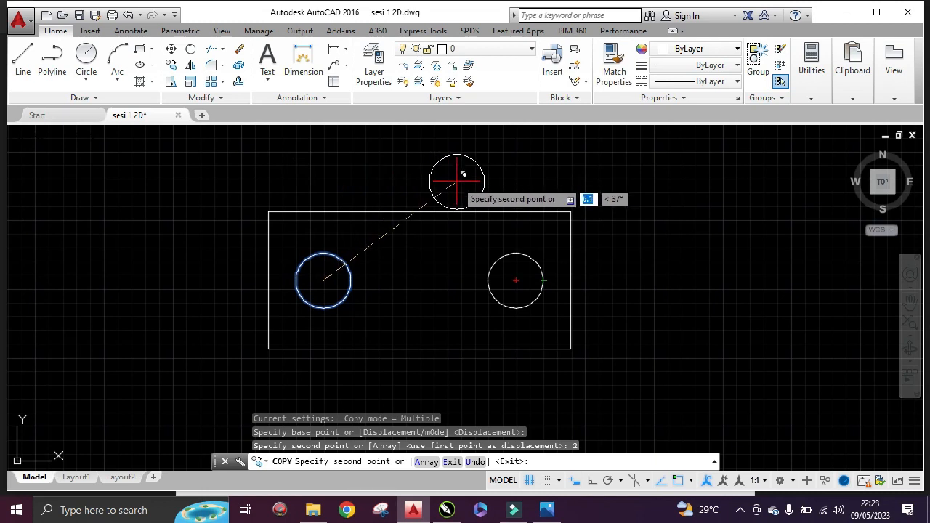
key("Escape")
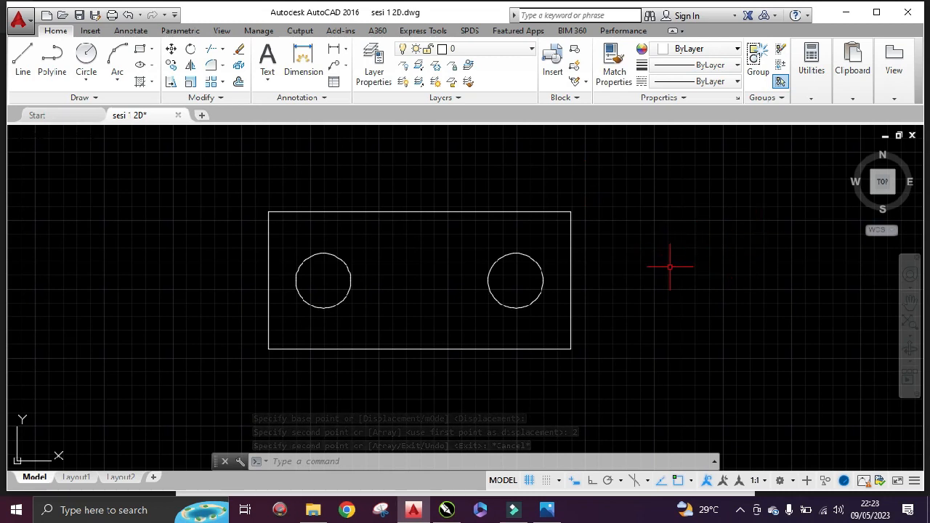
Draw a smaller circle of radius 0.5 in the empty area to the right of the rectangle
type("circ")
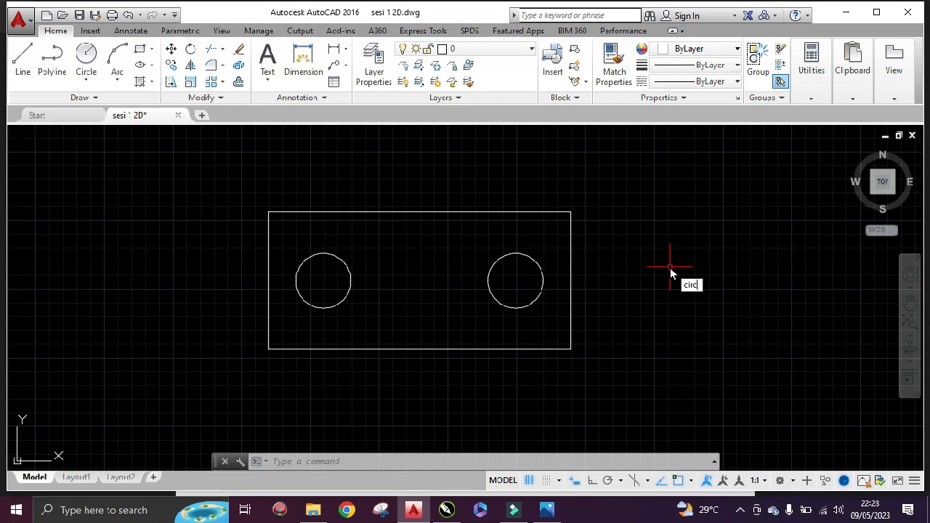
type("l")
key("Return")
left_click(638, 247)
type("0.5")
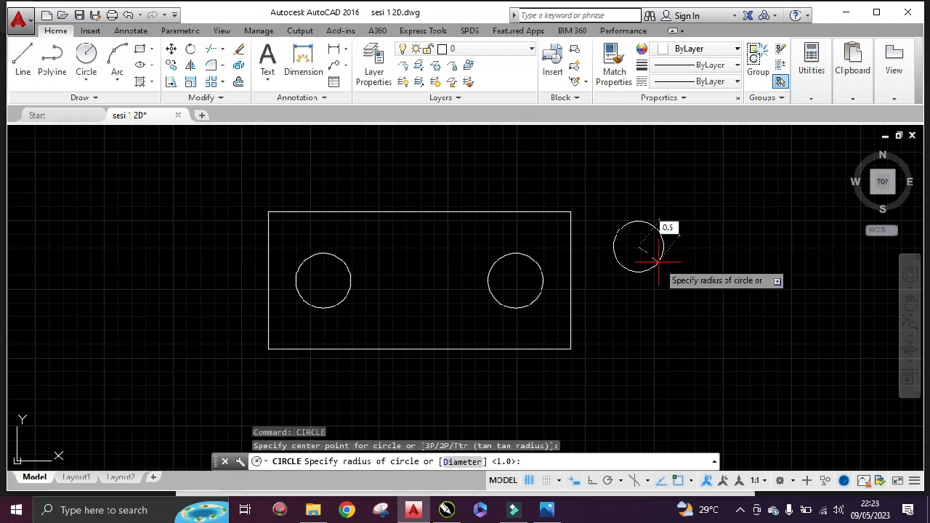
key("Return")
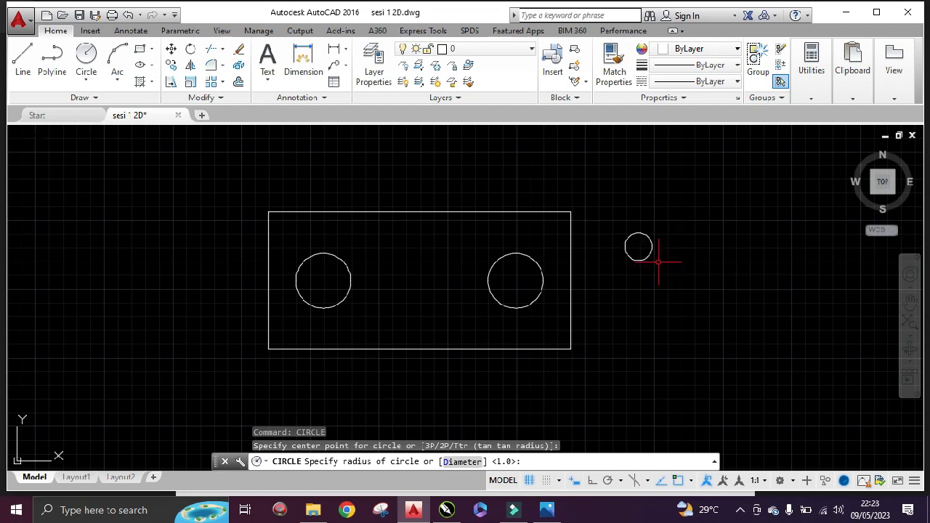
Move the small circle by its centre onto the centre of the left large circle
scroll(657, 261, "up", 2)
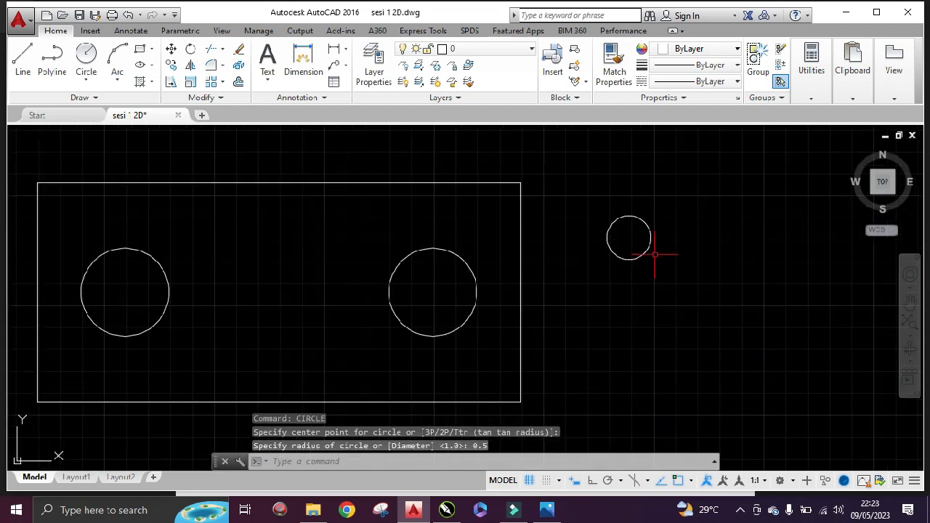
left_click(649, 248)
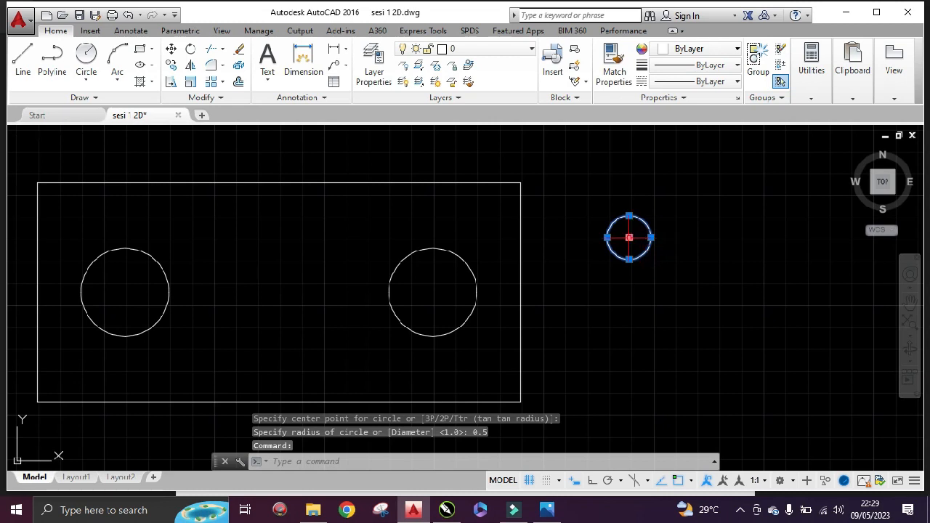
left_click(629, 238)
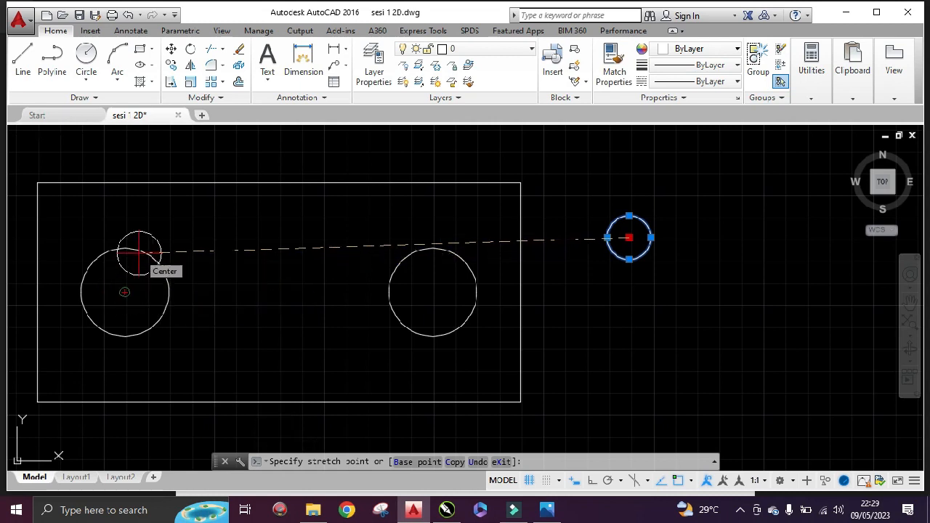
left_click(125, 291)
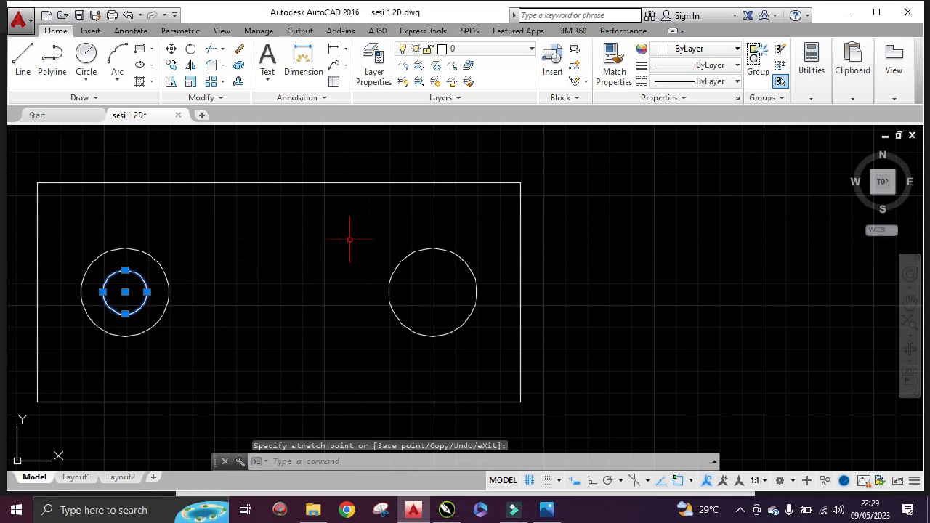
Copy the small circle by its centre onto the centre of the right large circle
type("COPY")
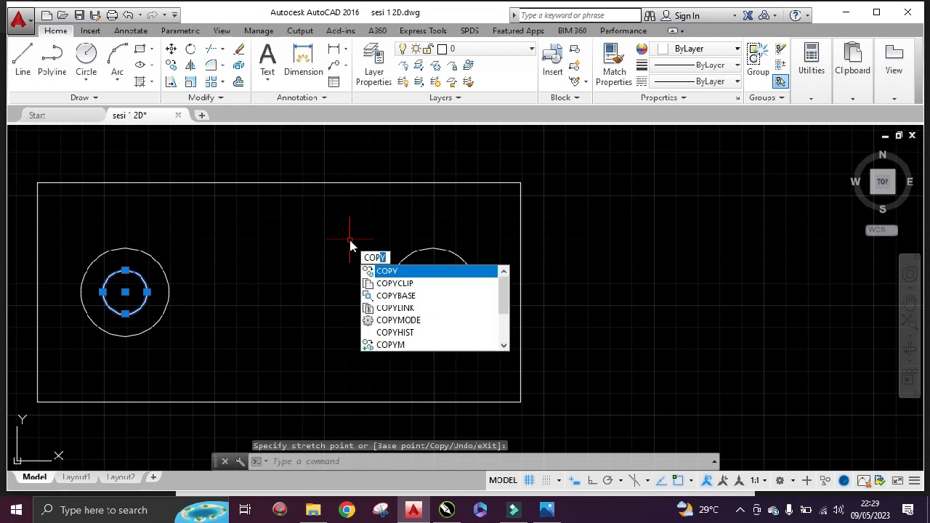
key("Return")
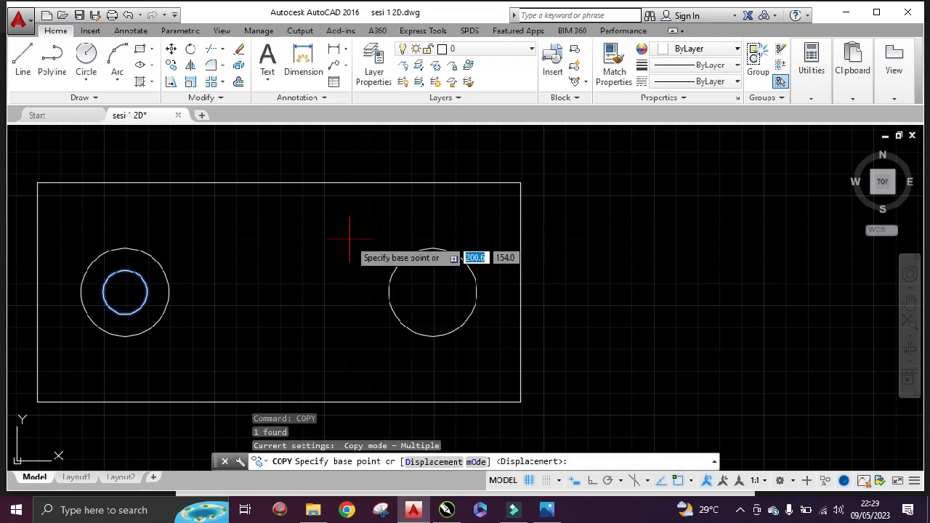
left_click(125, 292)
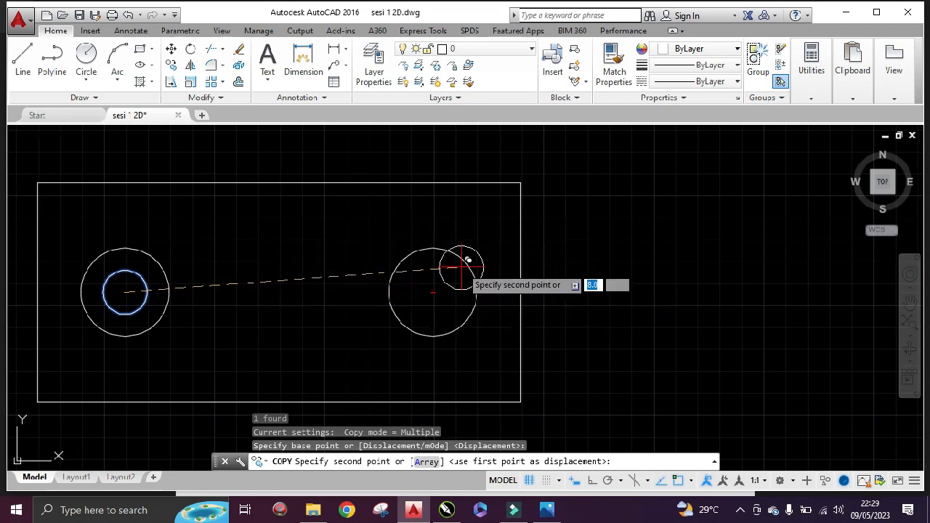
left_click(432, 292)
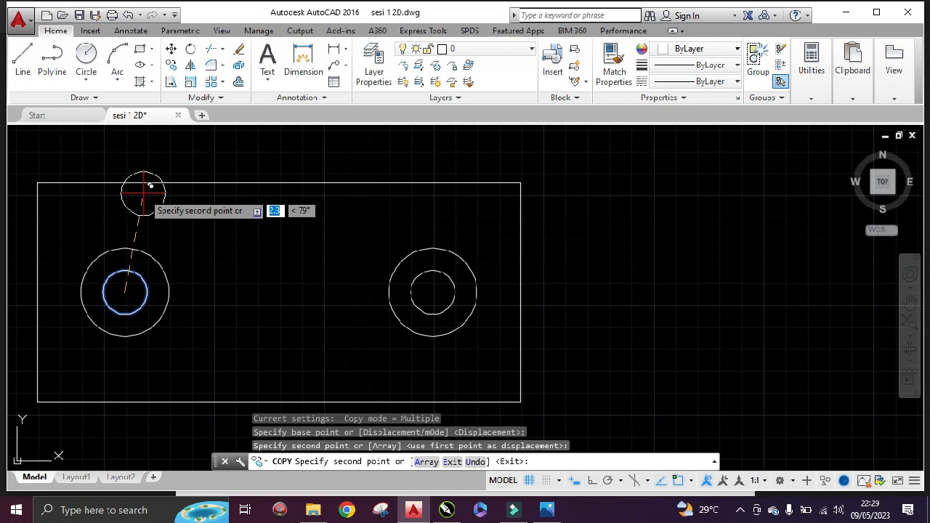
key("Escape")
scroll(547, 264, "down", 2)
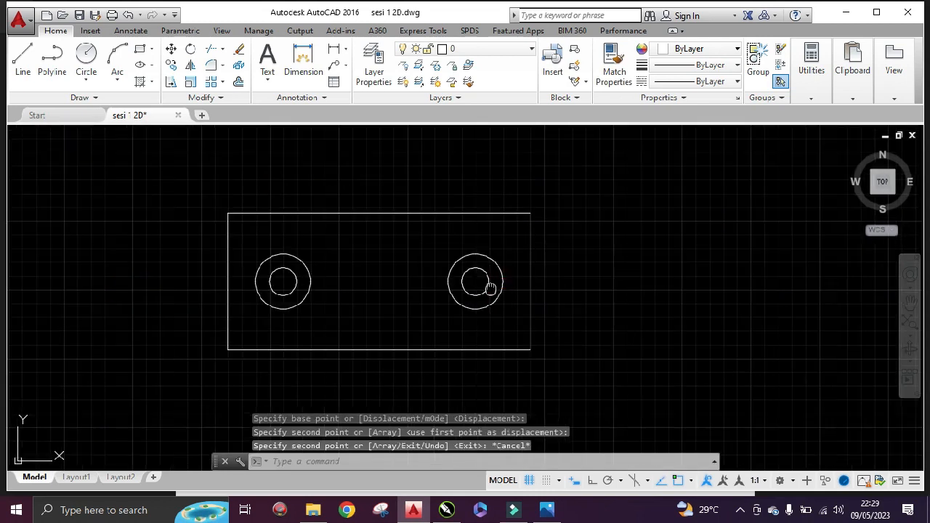
middle_click_drag(495, 279, 602, 276)
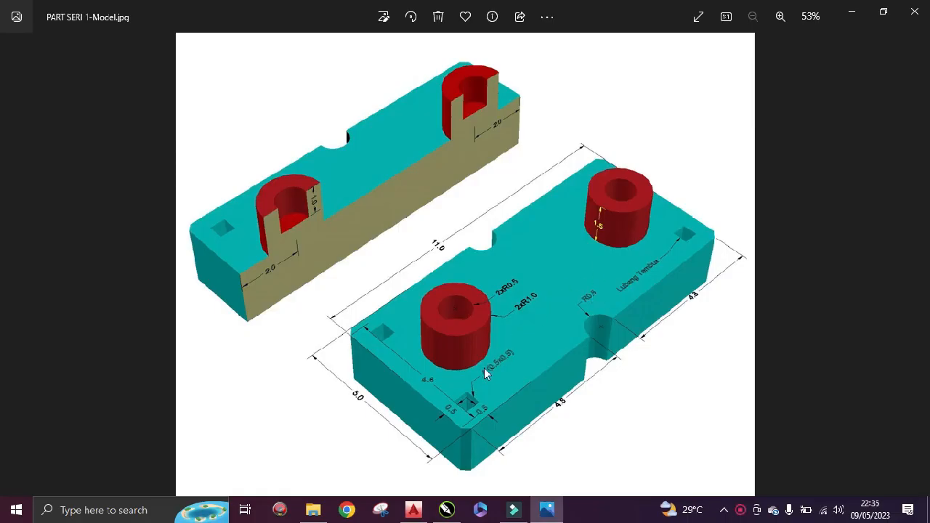
Check the reference image for the square holes and draw a 0.5 by 0.5 square in the empty area right of the rectangle
scroll(469, 406, "up", 3)
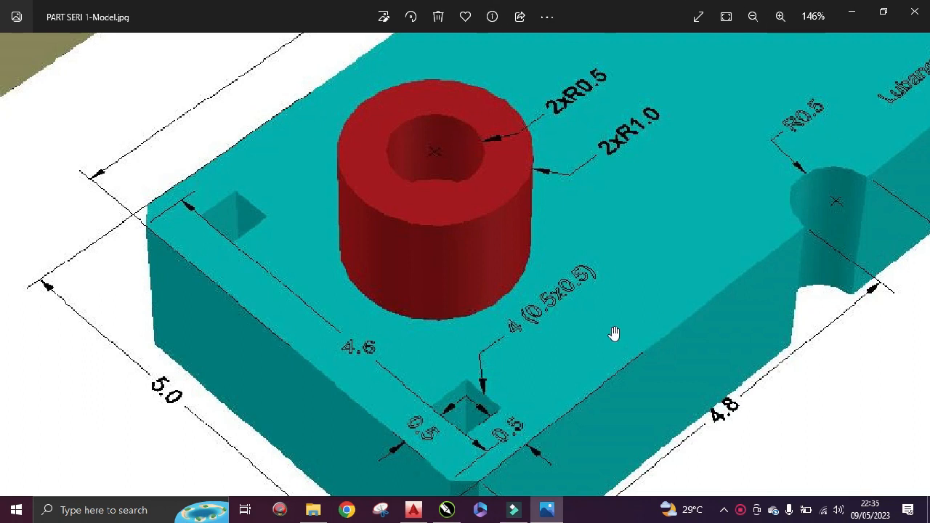
scroll(572, 293, "down", 2)
scroll(572, 293, "down", 2)
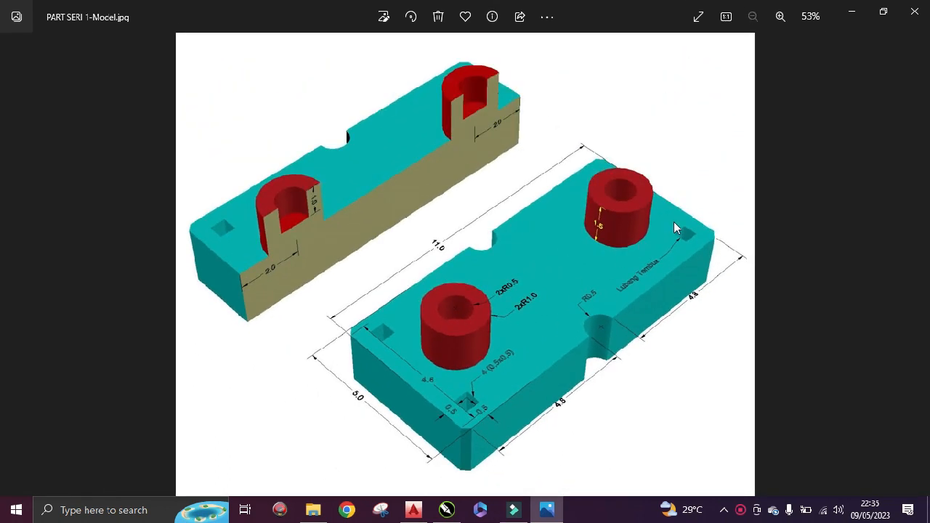
scroll(475, 393, "up", 4)
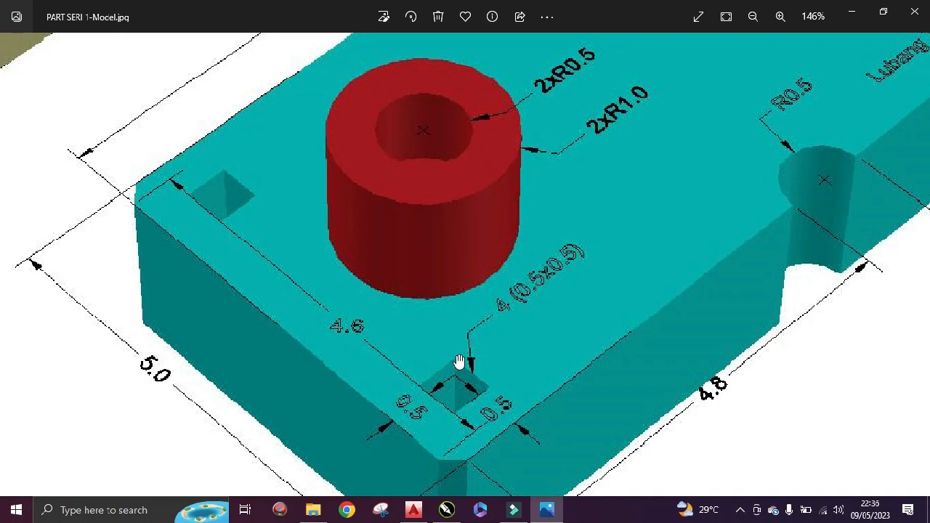
scroll(459, 361, "down", 5)
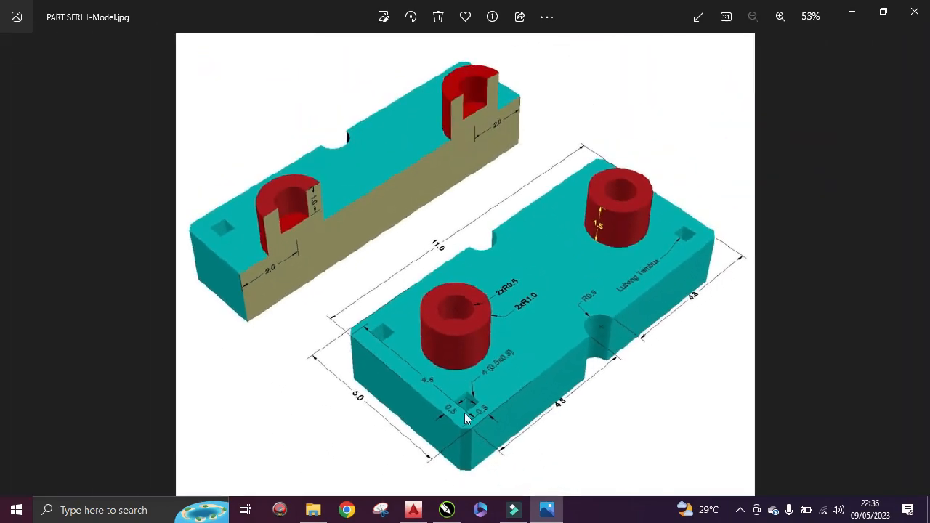
left_click(413, 509)
mouse_move(712, 231)
middle_mouse_down()
mouse_move(547, 243)
mouse_move(536, 260)
middle_mouse_up()
type("rec")
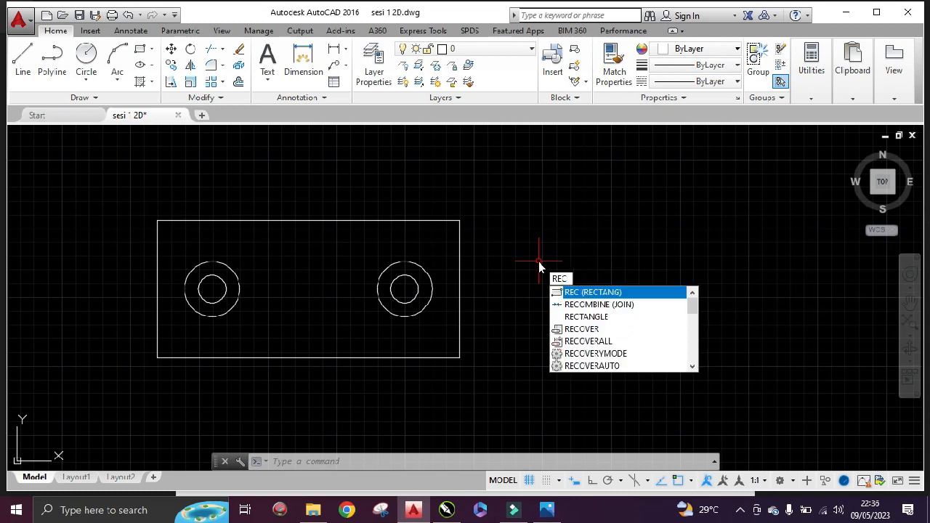
key("Return")
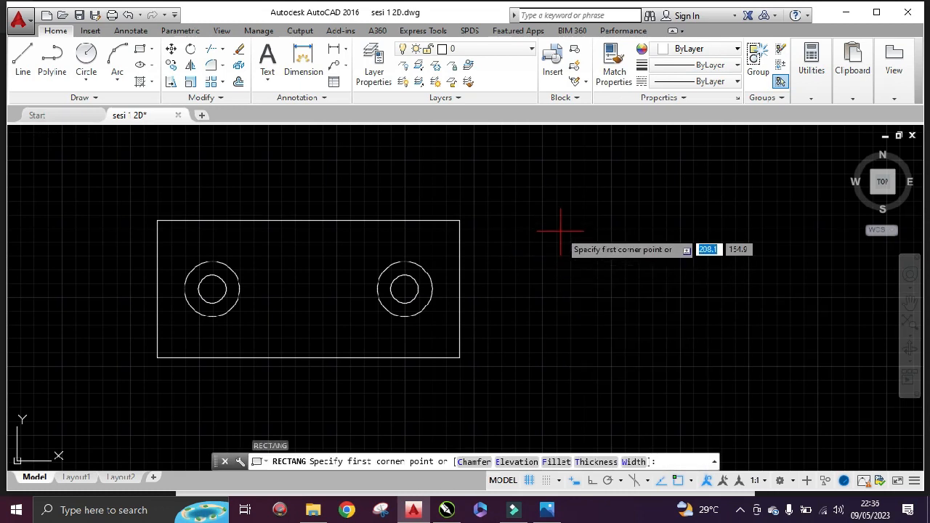
left_click(559, 231)
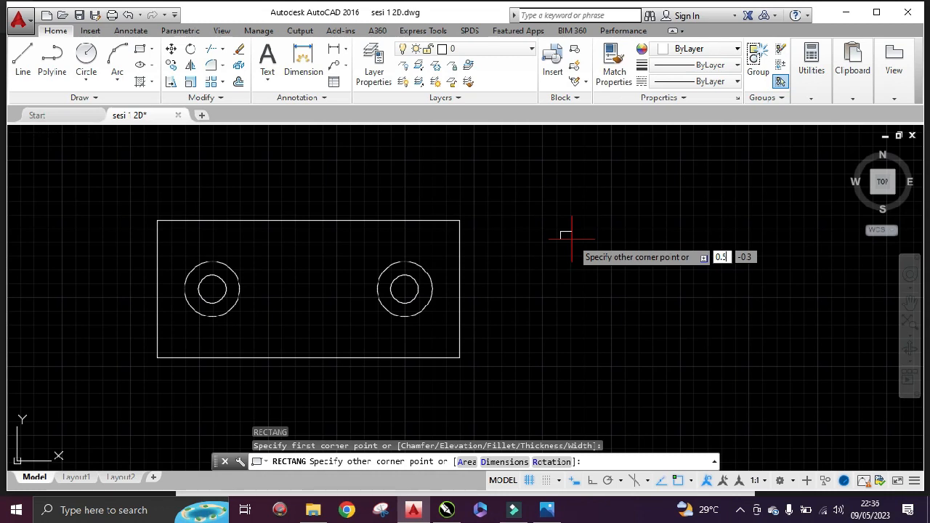
type("0.5")
key("Tab")
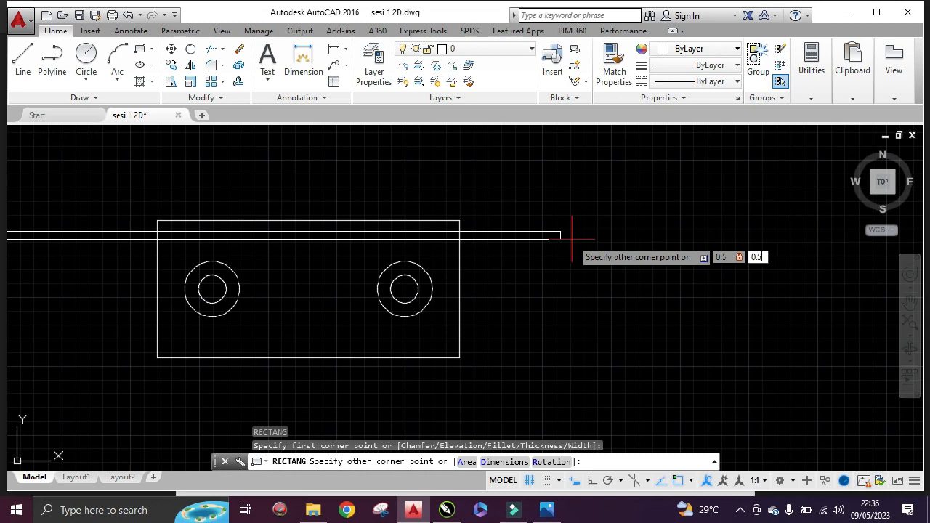
type("0.5")
key("Return")
Move the small square by its upper-right corner to the rectangle's left edge, 1 unit above the lower-left corner
scroll(515, 253, "up", 2)
middle_click_drag(515, 254, 701, 244)
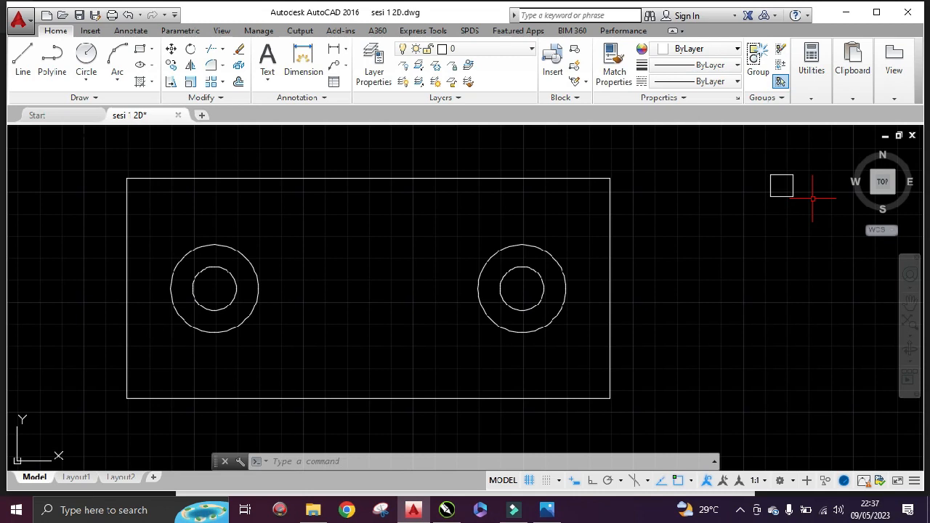
type("MOVE")
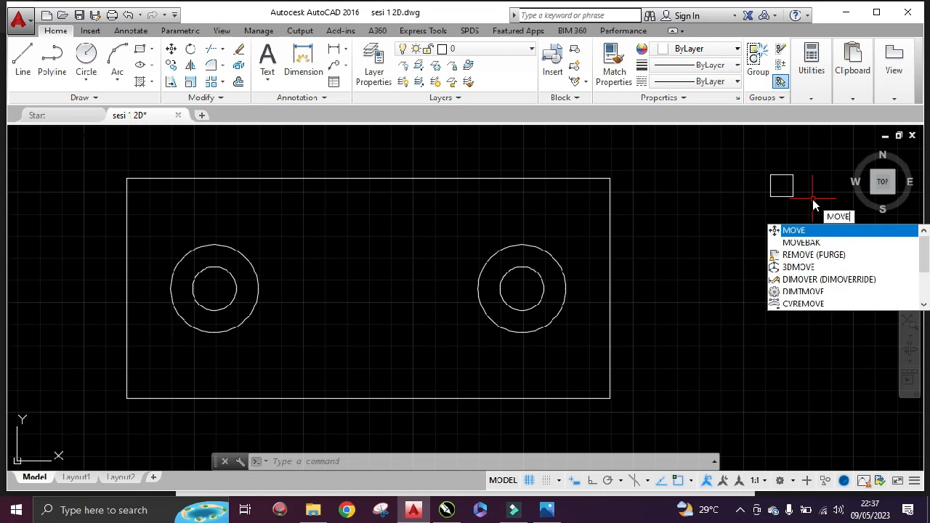
key("Return")
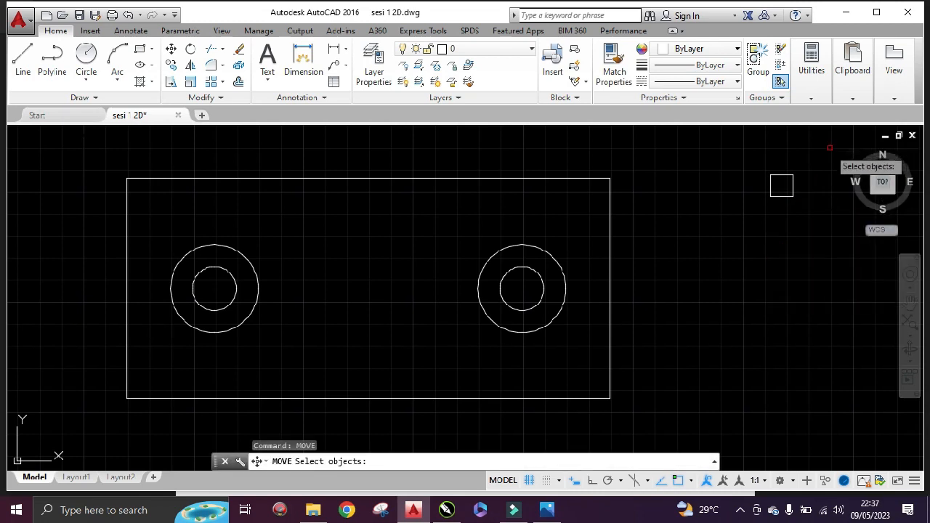
left_click(788, 176)
scroll(795, 179, "up", 8)
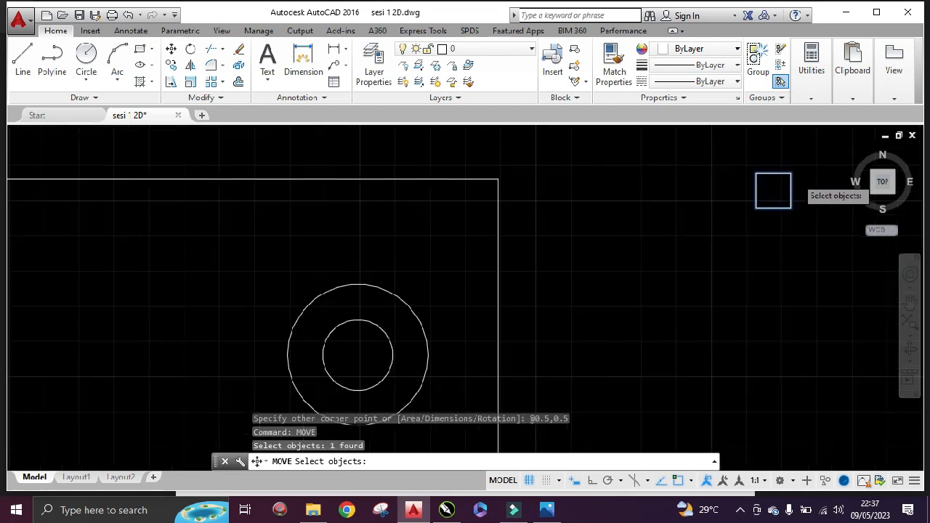
middle_click_drag(803, 181, 699, 220)
scroll(700, 220, "down", 4)
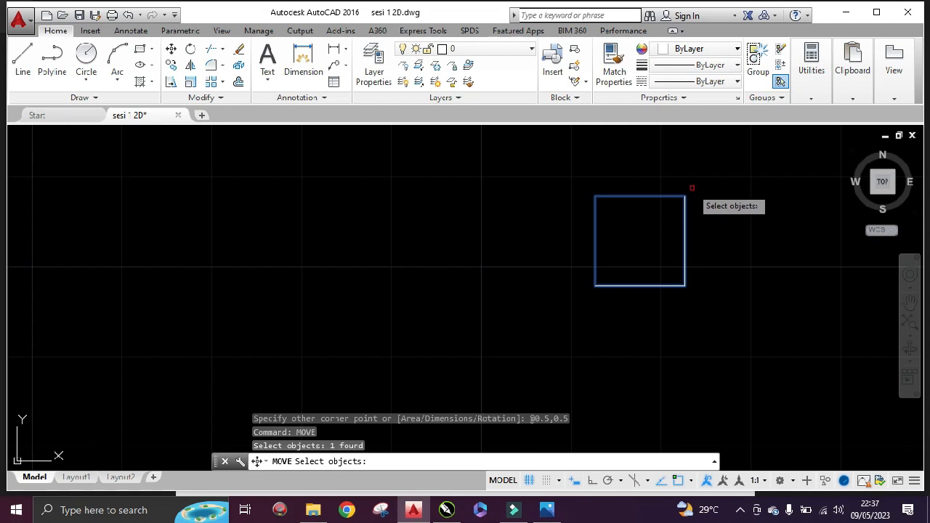
key("Return")
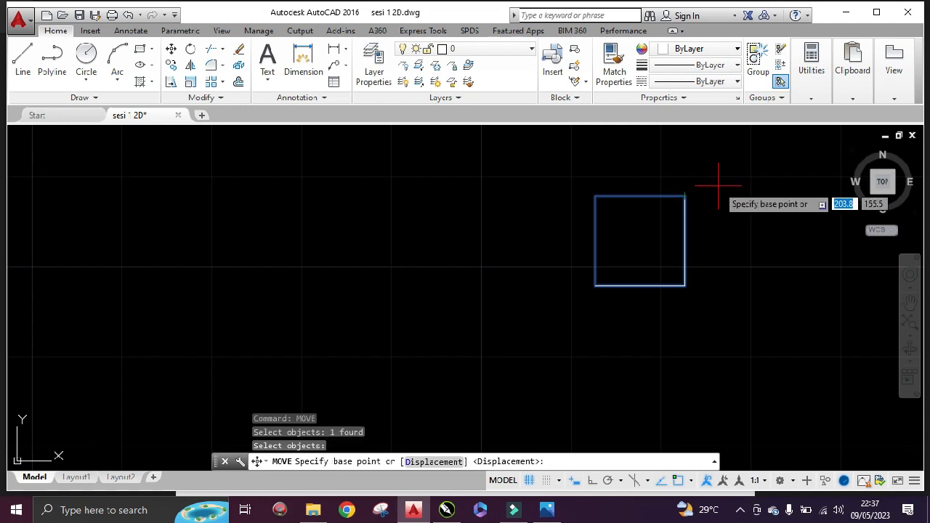
scroll(718, 185, "down", 2)
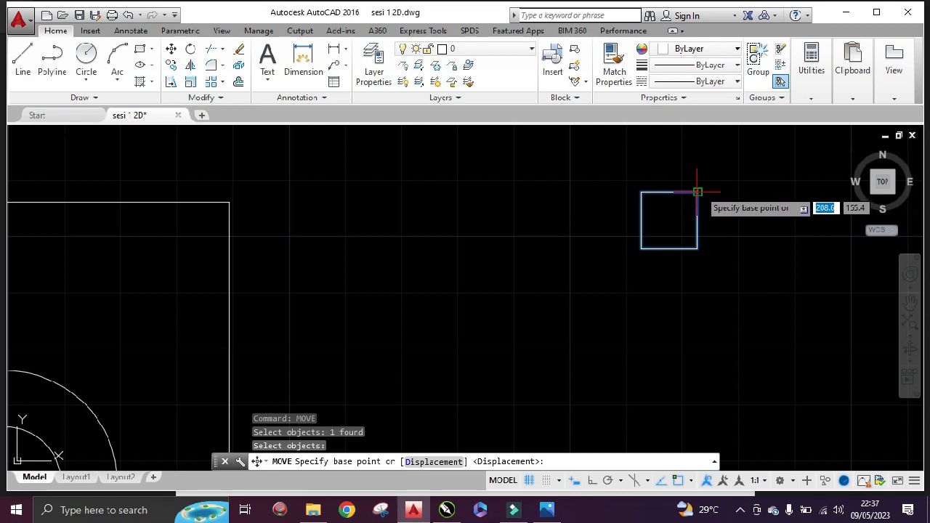
left_click(697, 192)
scroll(699, 188, "down", 3)
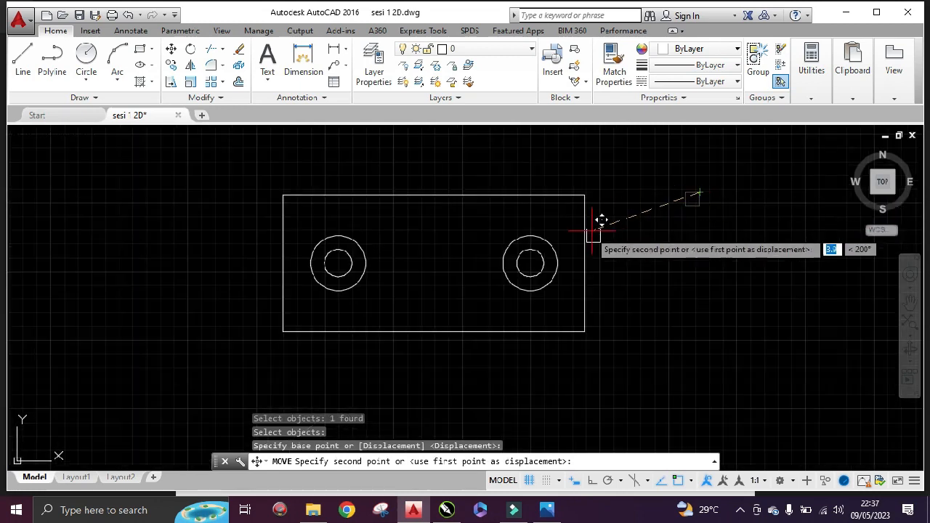
mouse_move(324, 307)
middle_mouse_down()
mouse_move(332, 314)
mouse_move(440, 290)
middle_mouse_up()
scroll(414, 301, "up", 4)
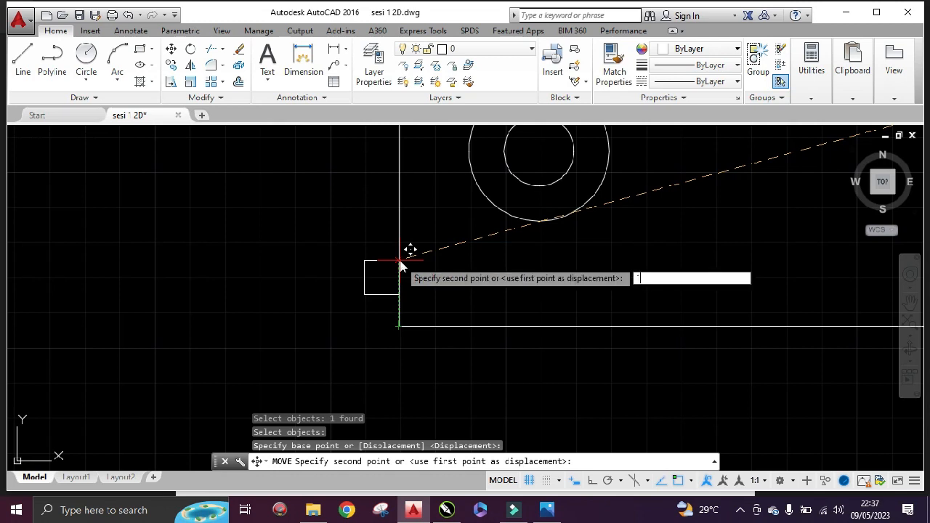
key("Return")
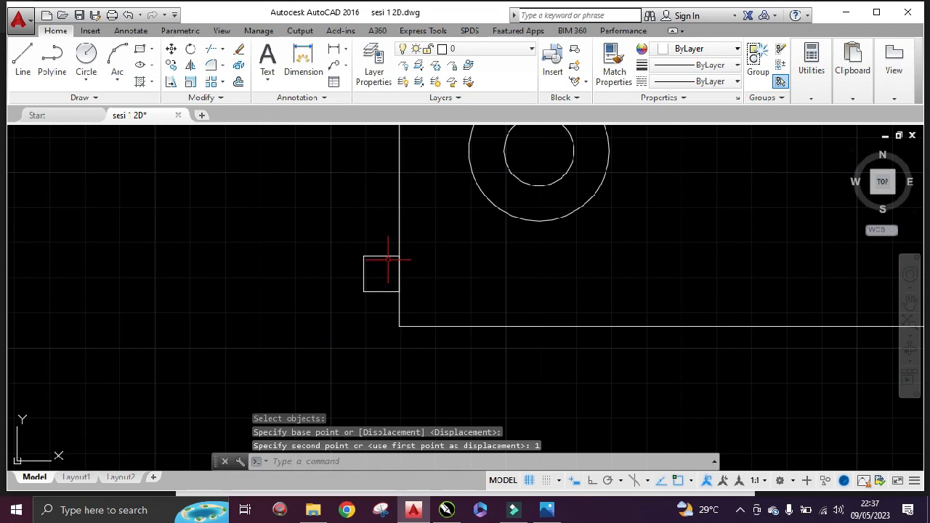
Move the small square by its upper-right corner 1 unit horizontally to the right, into the rectangle
type("mov")
key("Return")
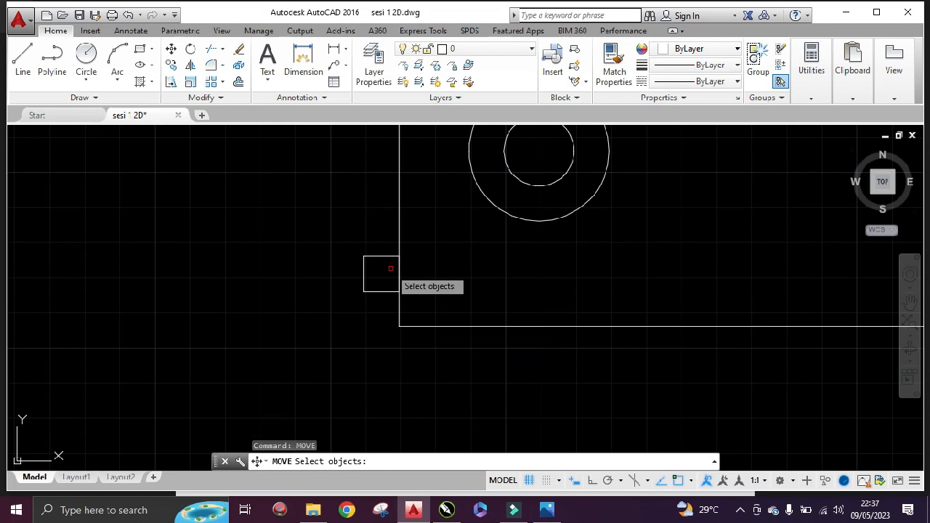
left_click(382, 257)
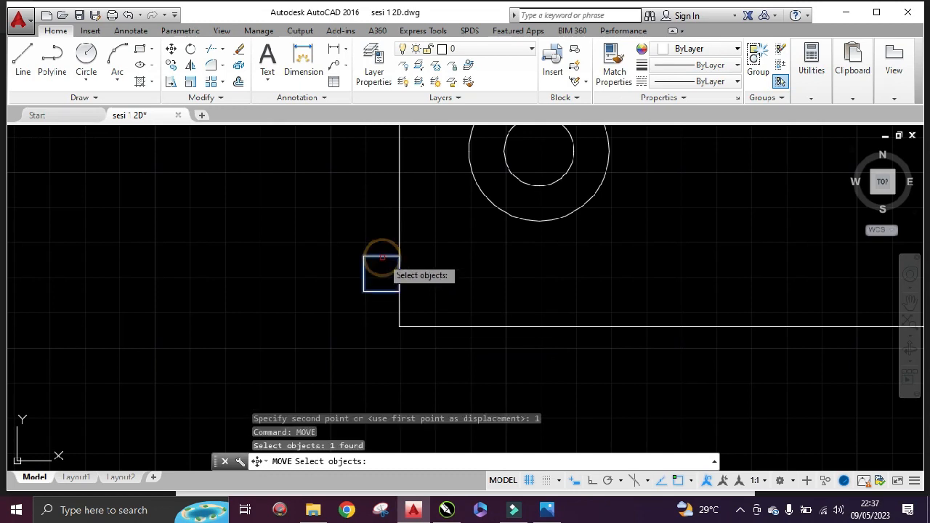
key("Return")
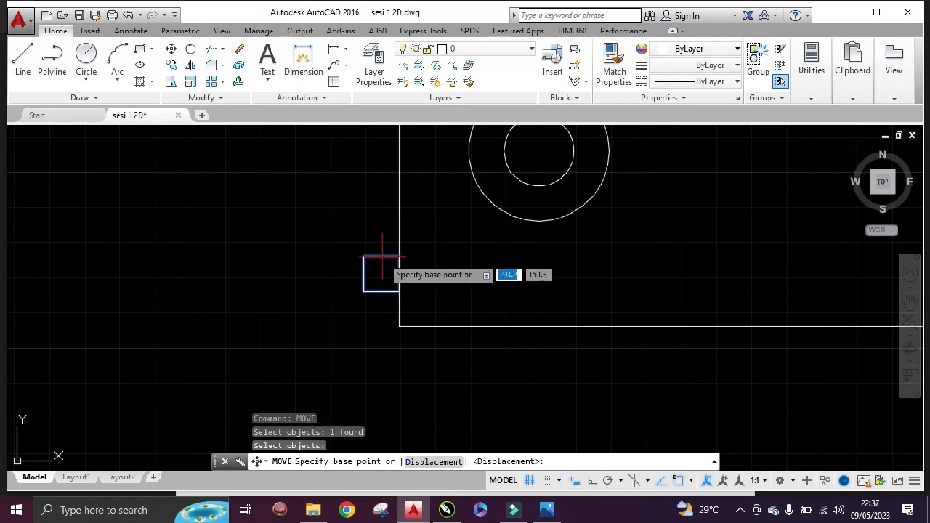
left_click(398, 256)
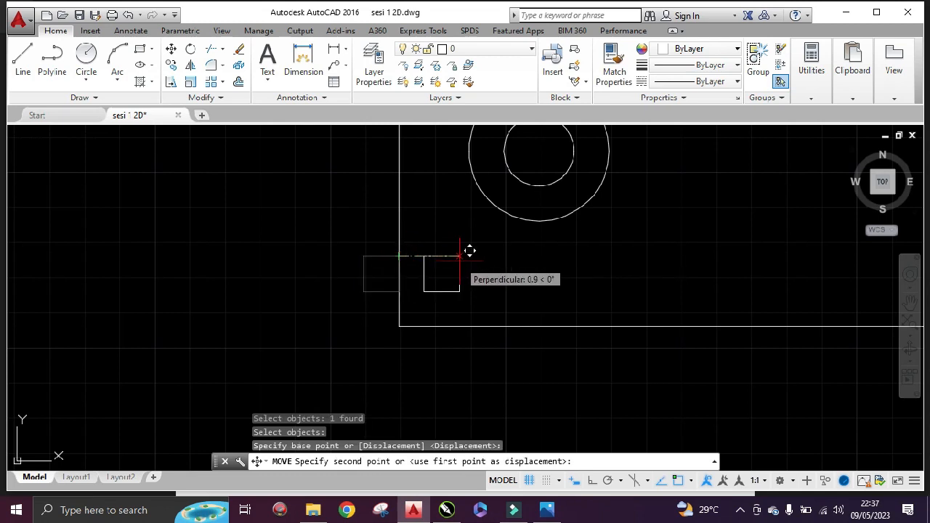
type("1")
key("Return")
scroll(552, 265, "down", 3)
middle_click_drag(564, 269, 488, 263)
scroll(460, 276, "up", 4)
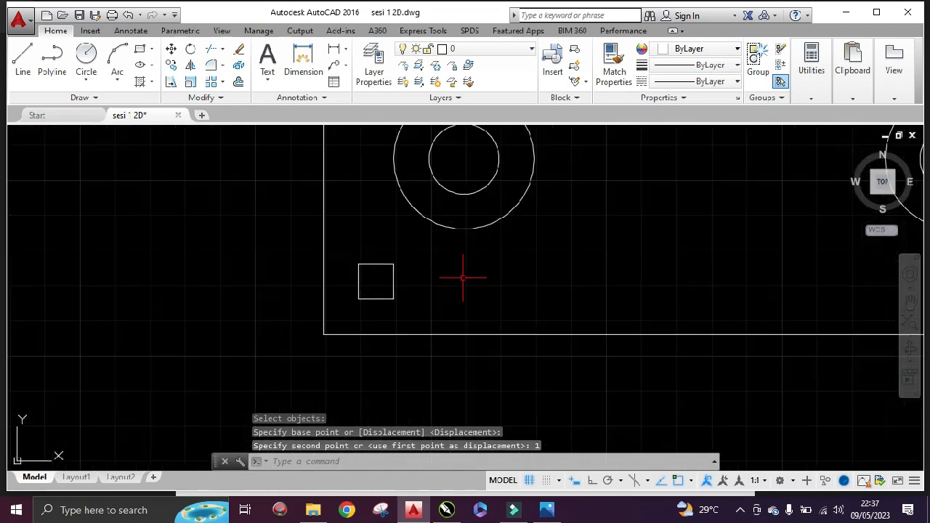
Draw a 1 by 1 square in the empty area left of the large rectangle
scroll(425, 249, "down", 2)
mouse_move(442, 209)
middle_mouse_down()
mouse_move(457, 245)
mouse_move(446, 309)
middle_mouse_up()
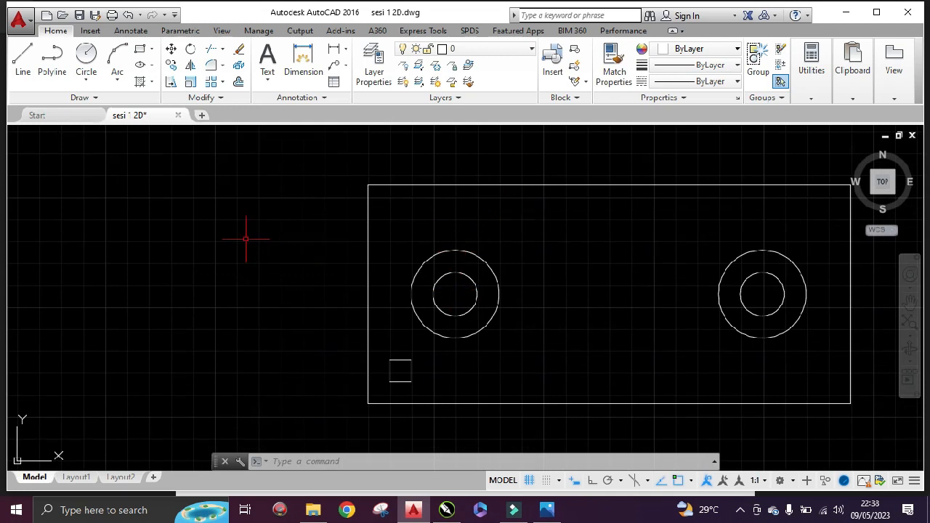
scroll(214, 242, "down", 1)
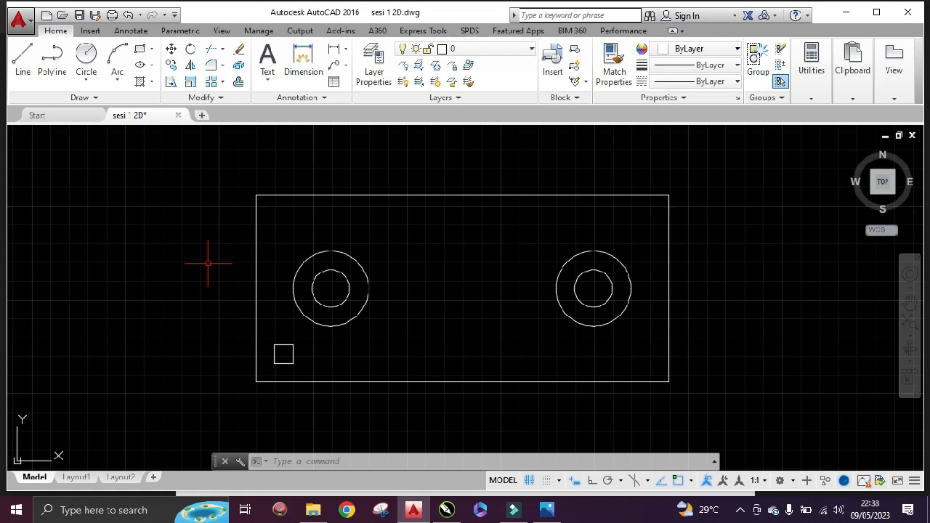
type("RE")
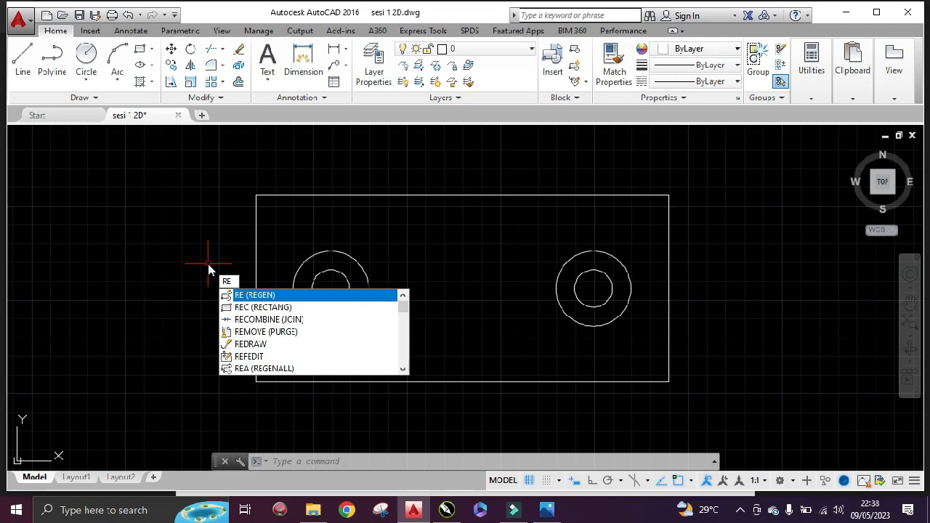
type("c")
key("Return")
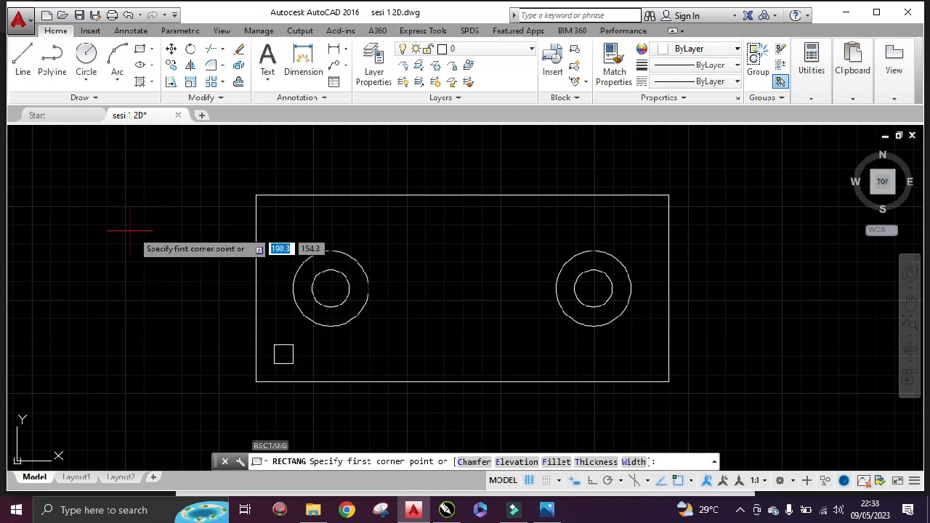
left_click(126, 230)
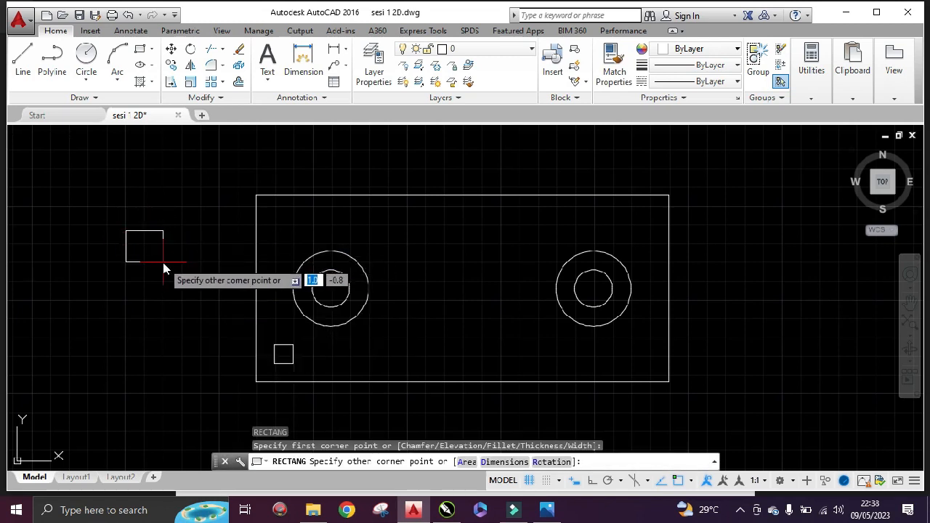
type("1")
key("Tab")
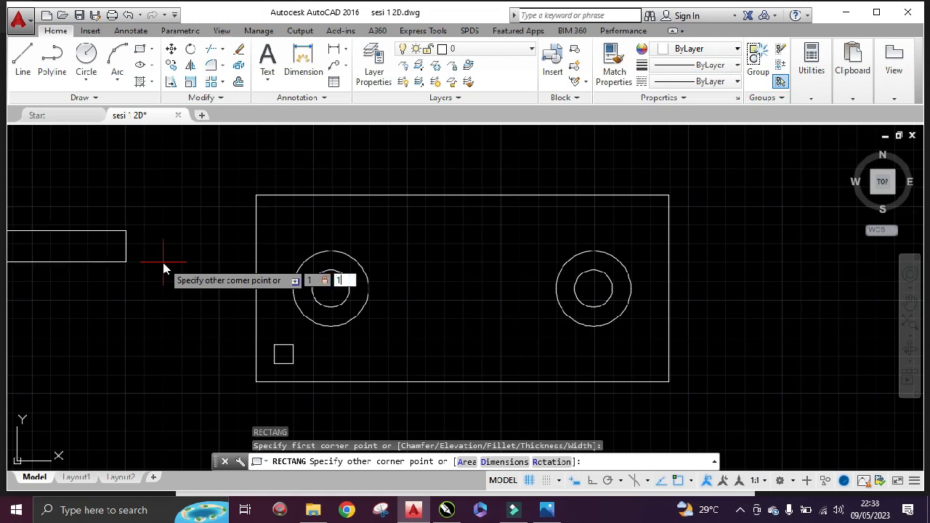
key("Return")
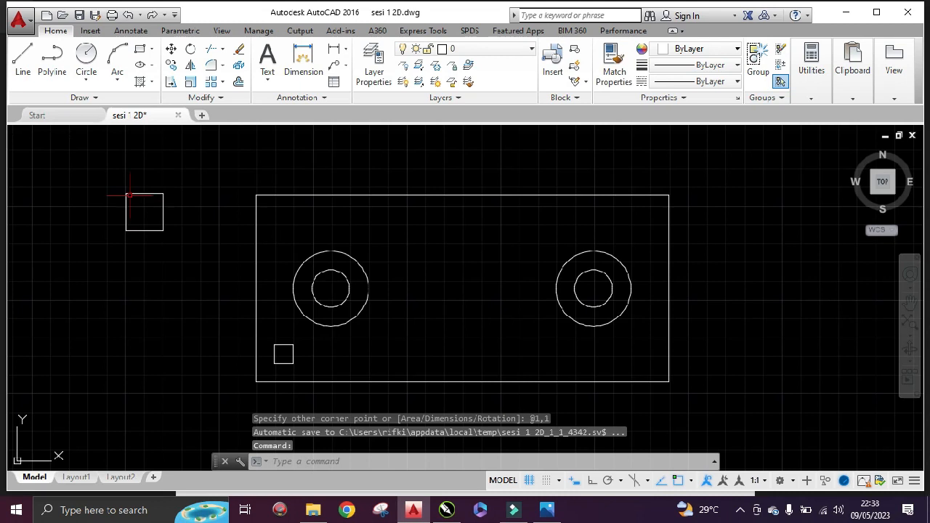
Move the 1 by 1 square by its upper-left corner onto the large rectangle's upper-left corner
type("move")
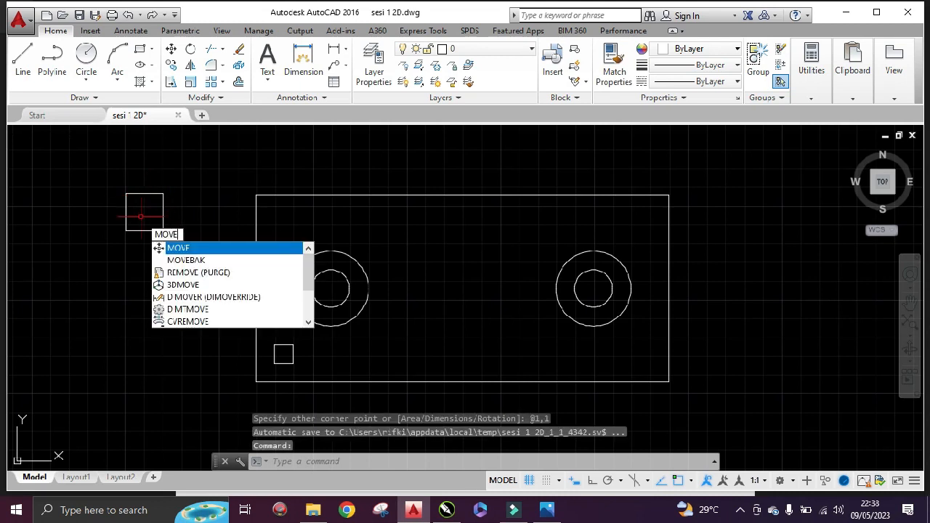
key("Return")
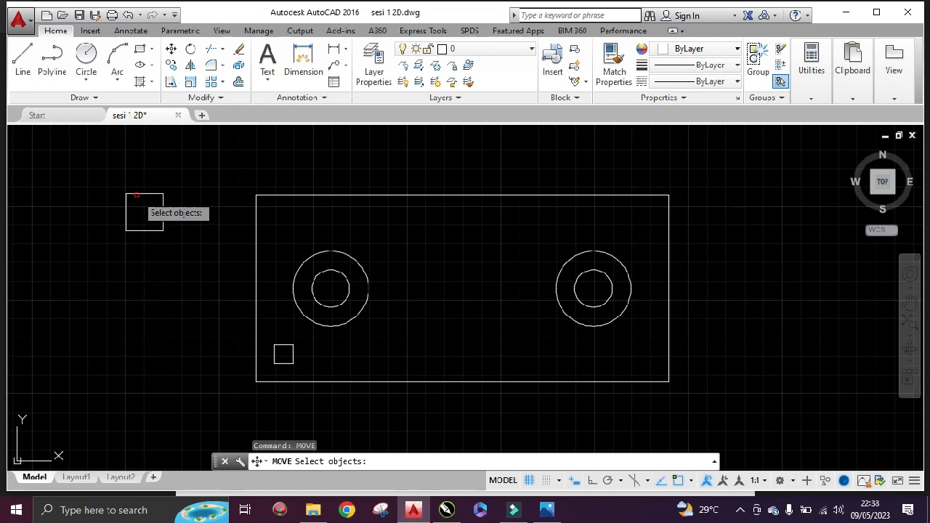
left_click(135, 195)
key("Return")
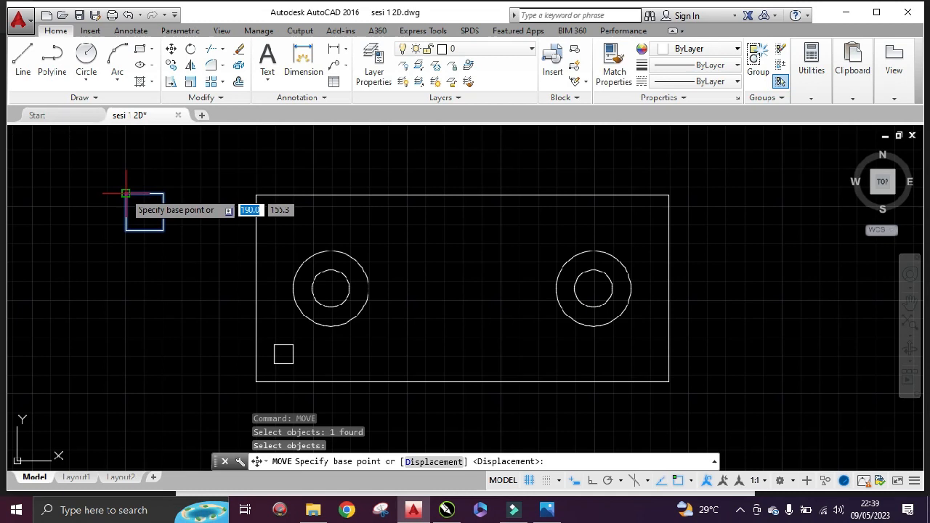
left_click(126, 194)
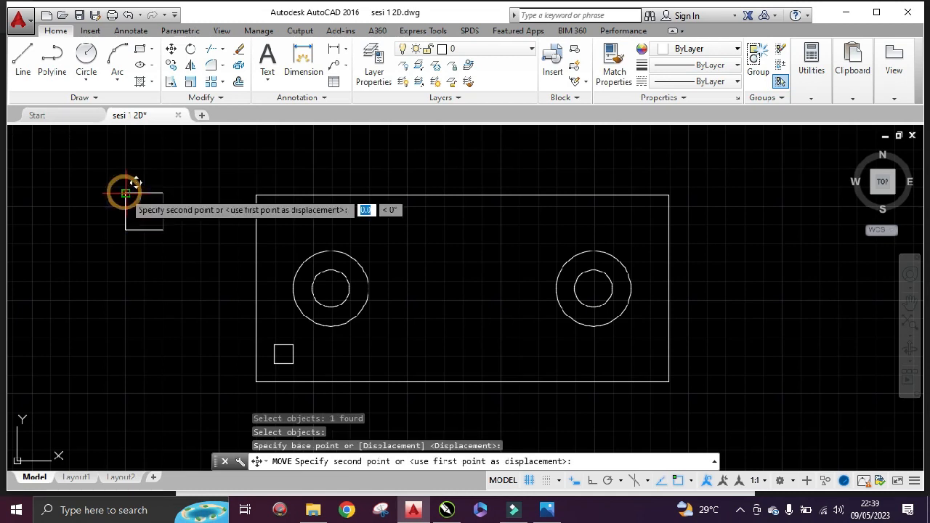
left_click(256, 194)
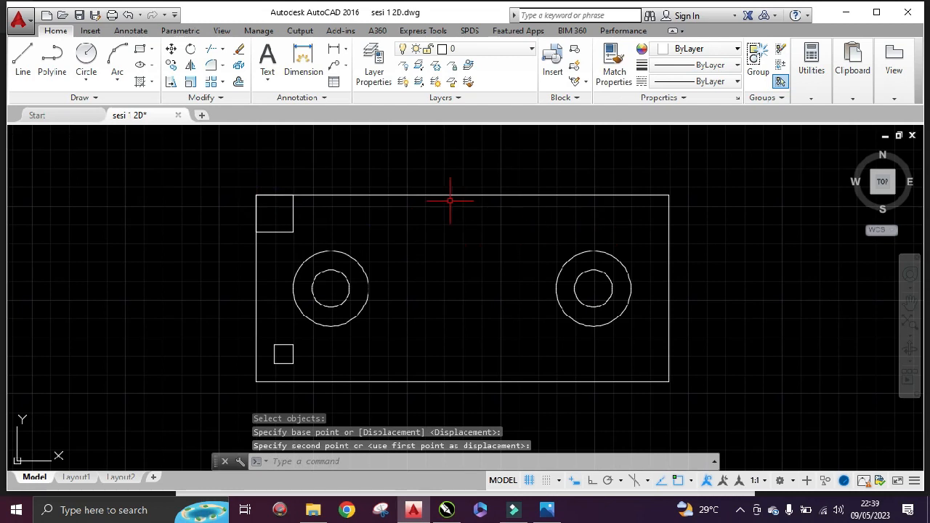
Copy the 1 by 1 square by its upper-right corner onto the large rectangle's upper-right corner
type("copy")
key("Return")
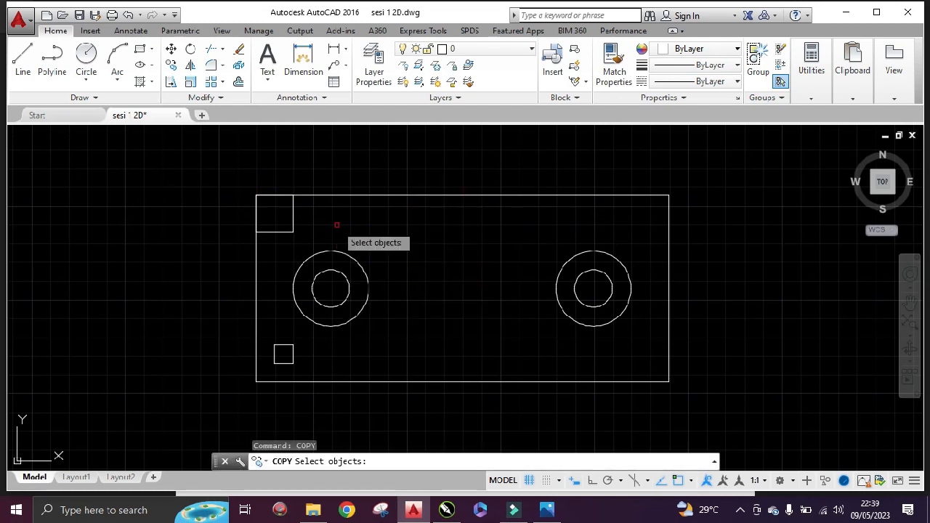
left_click(293, 217)
key("Return")
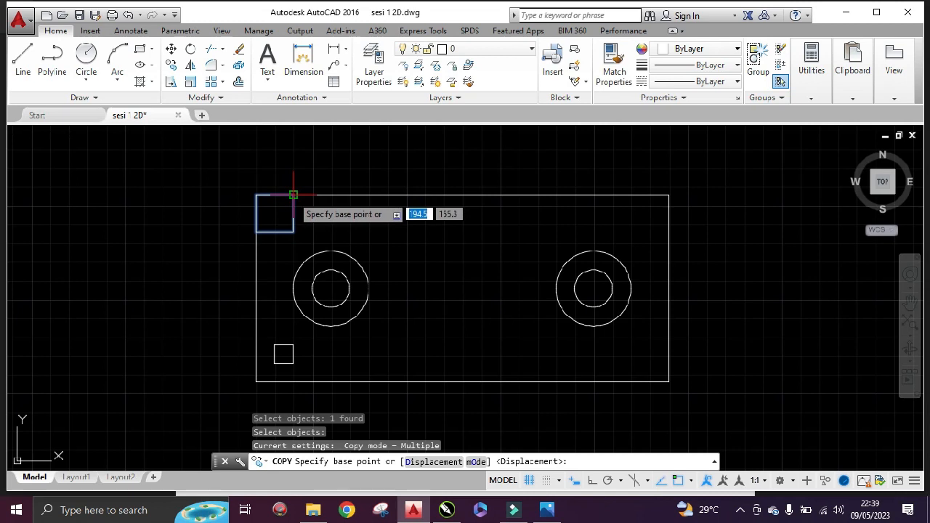
left_click(293, 195)
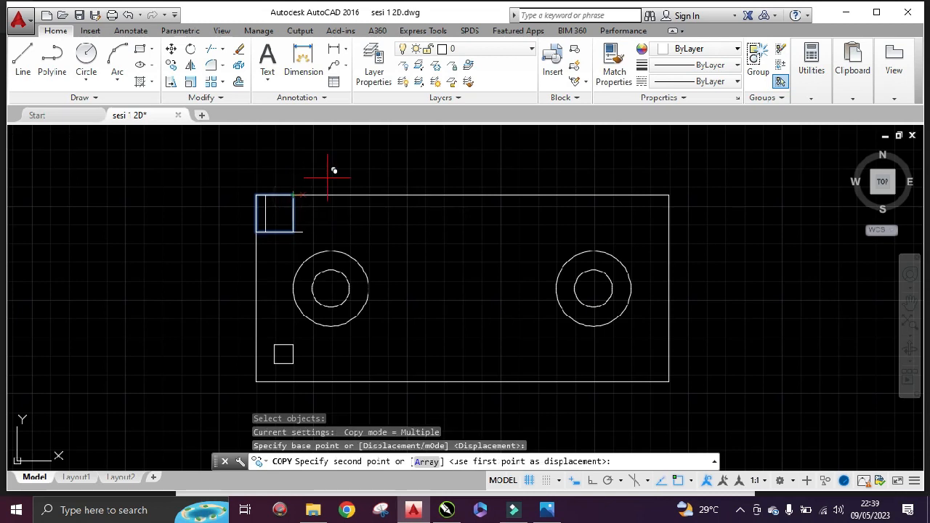
left_click(667, 195)
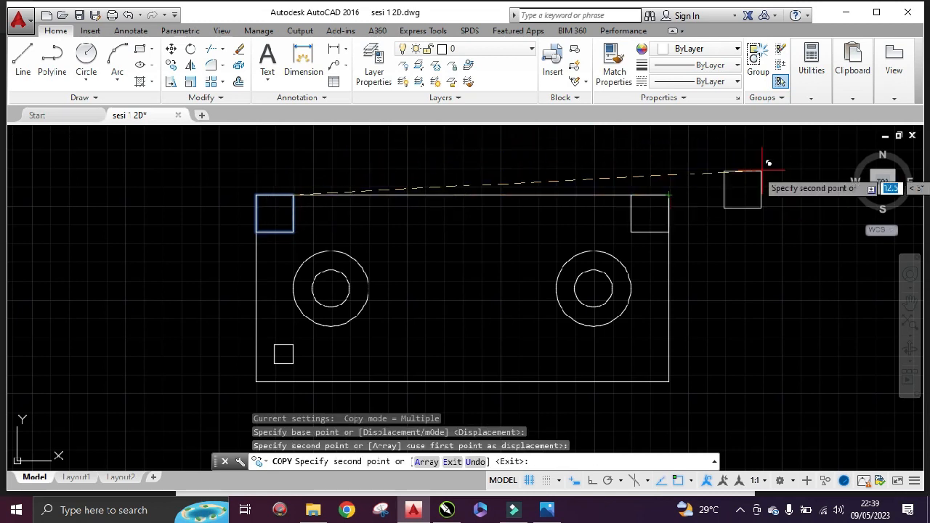
key("Escape")
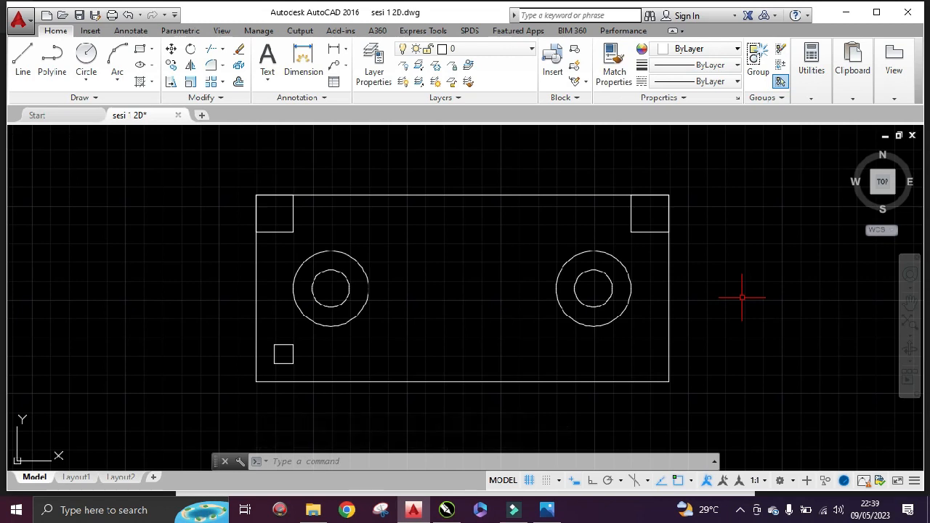
Copy the upper-right 1 by 1 square by its lower-right corner onto the large rectangle's lower-right corner
key("Return")
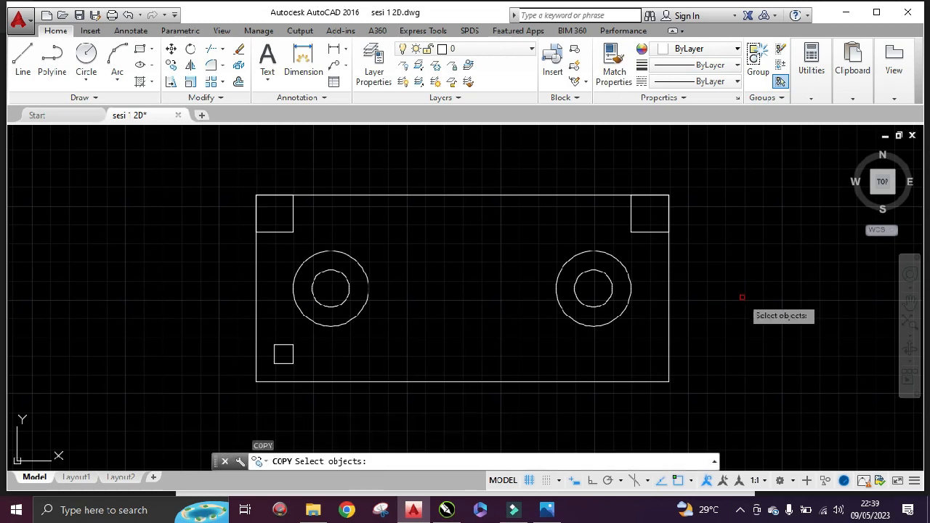
left_click(650, 232)
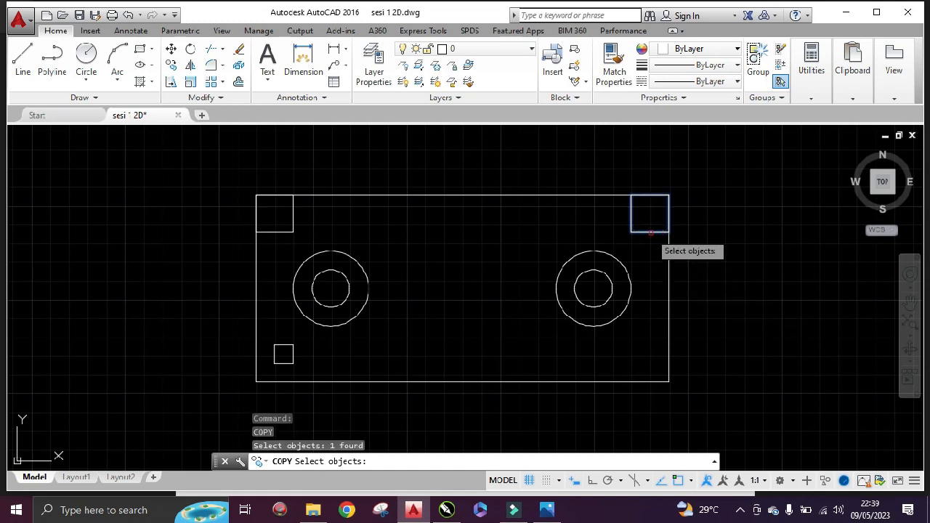
key("Return")
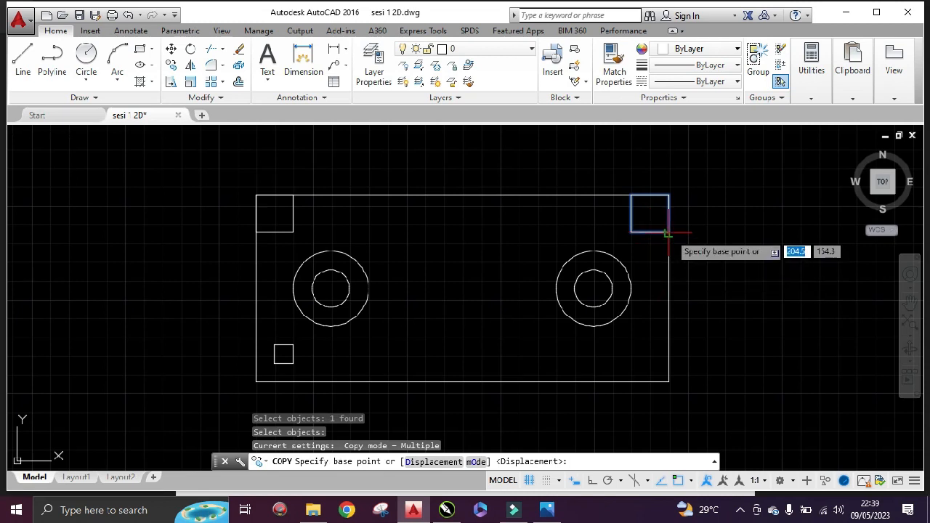
left_click(668, 232)
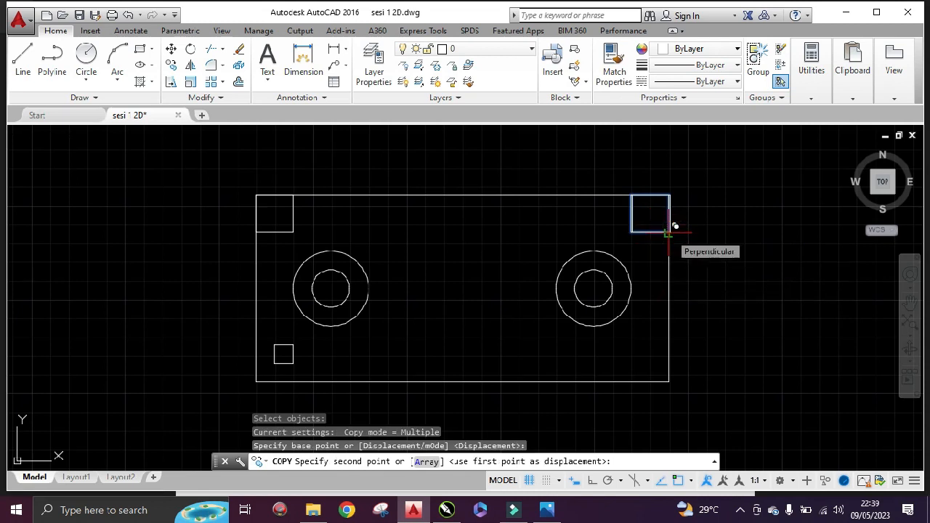
left_click(668, 379)
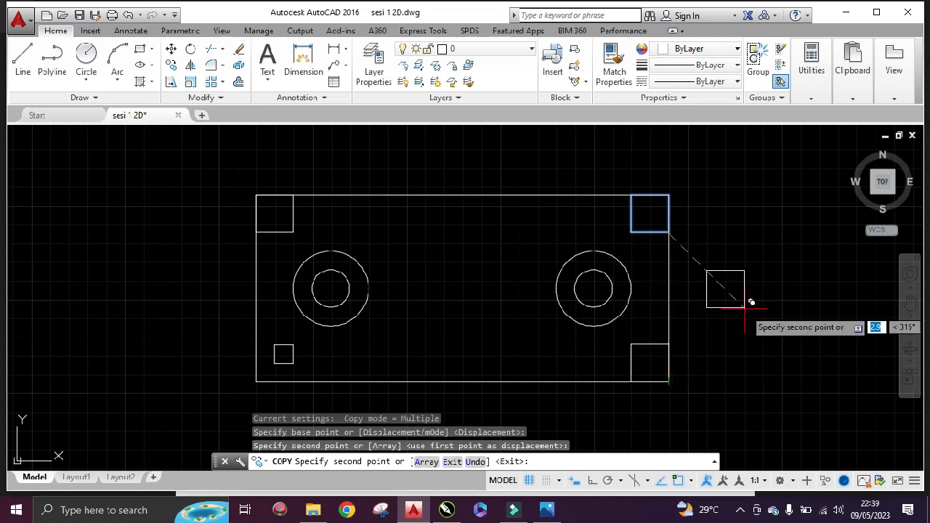
key("Escape")
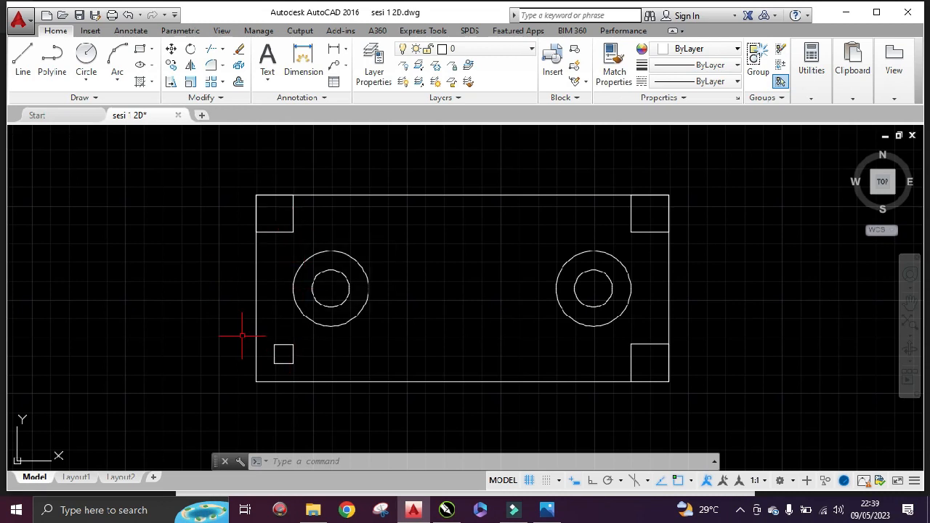
Copy the small 0.5 square by its lower-right corner onto the lower-right corner of the upper-left 1 by 1 square
type("copy")
key("Return")
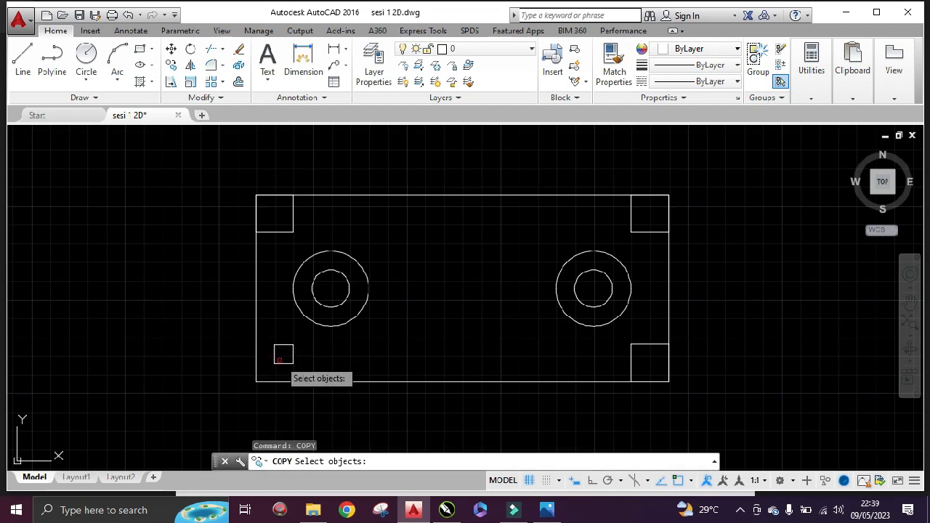
left_click(283, 362)
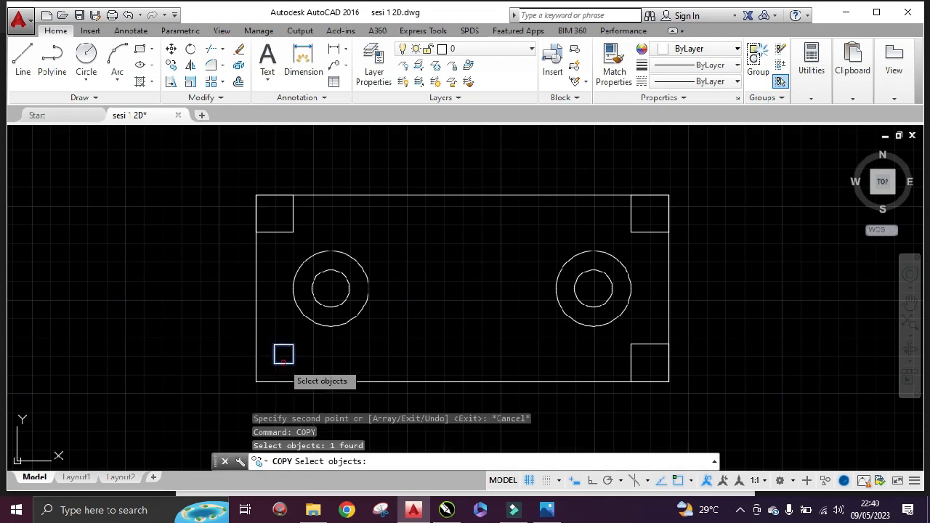
key("Return")
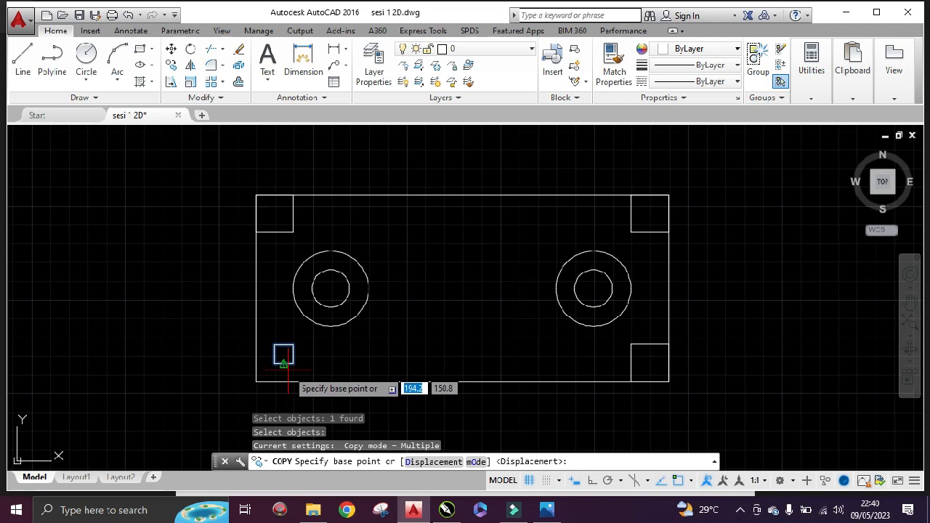
left_click(291, 364)
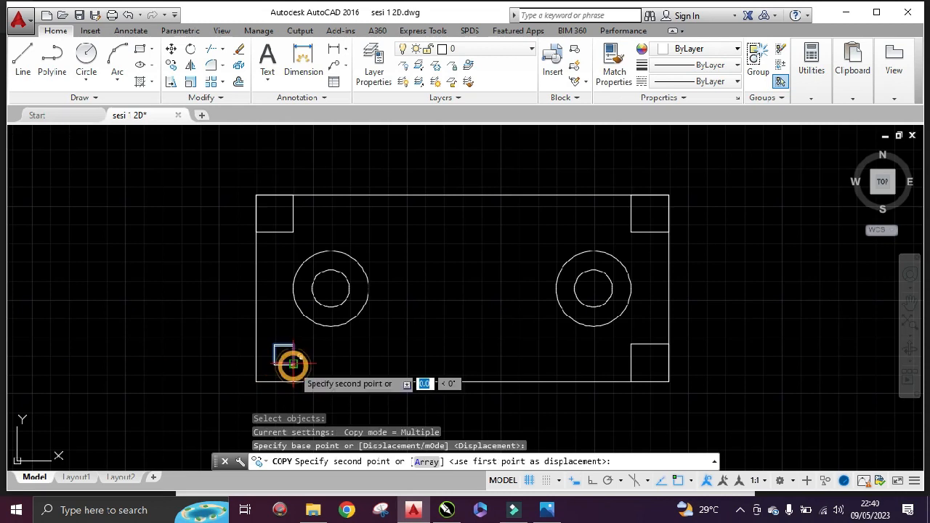
left_click(293, 233)
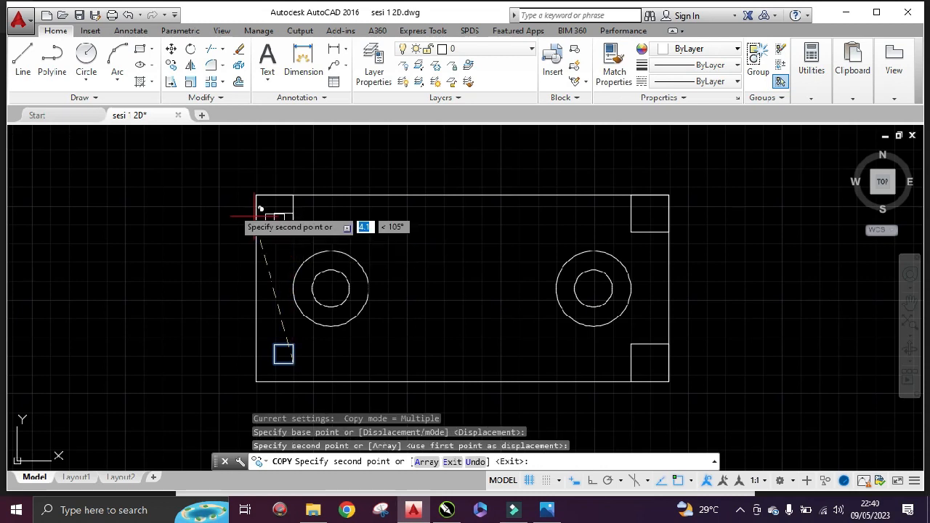
key("Escape")
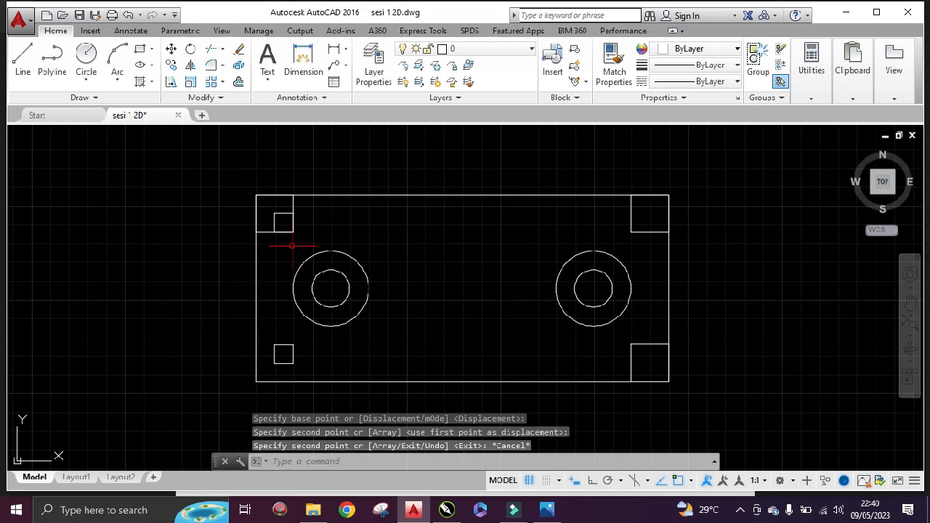
Copy the upper-left 0.5 square by its lower-left corner onto the lower-left corner of the upper-right 1 by 1 square
key("Return")
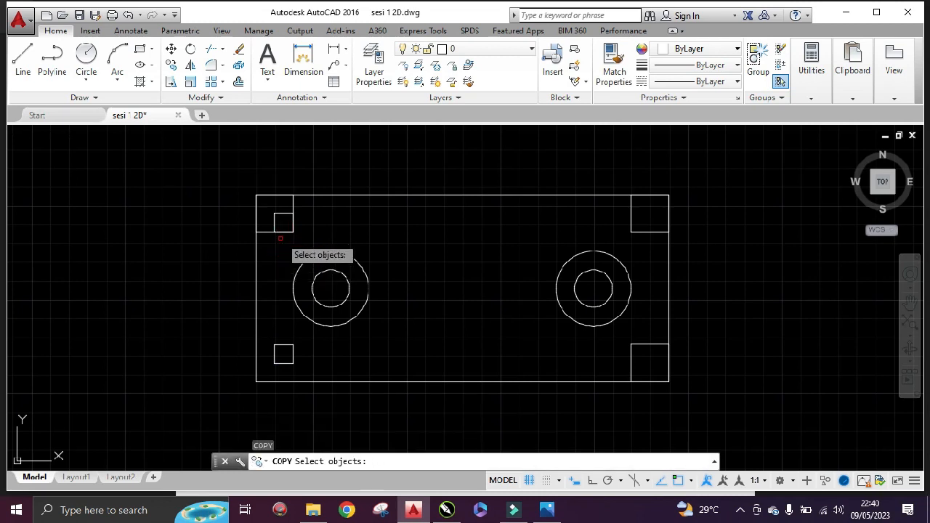
left_click(279, 214)
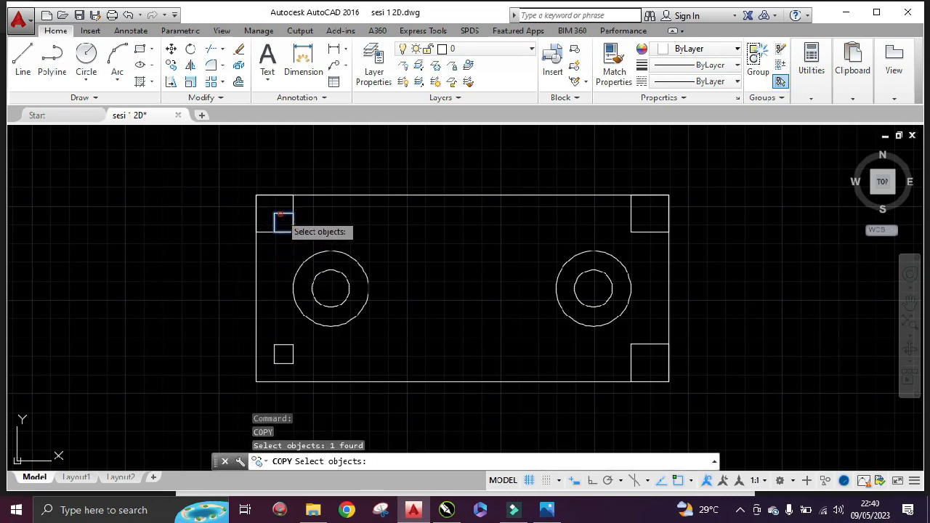
key("Return")
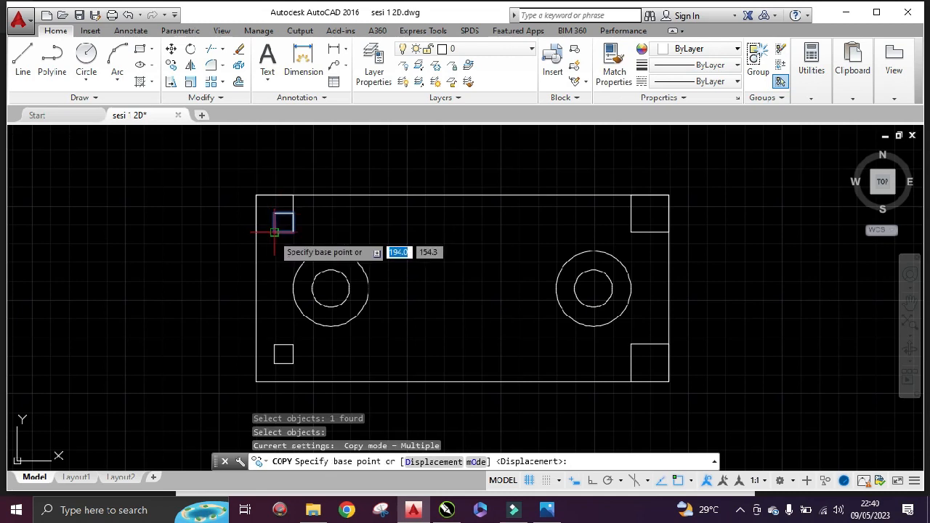
left_click(274, 231)
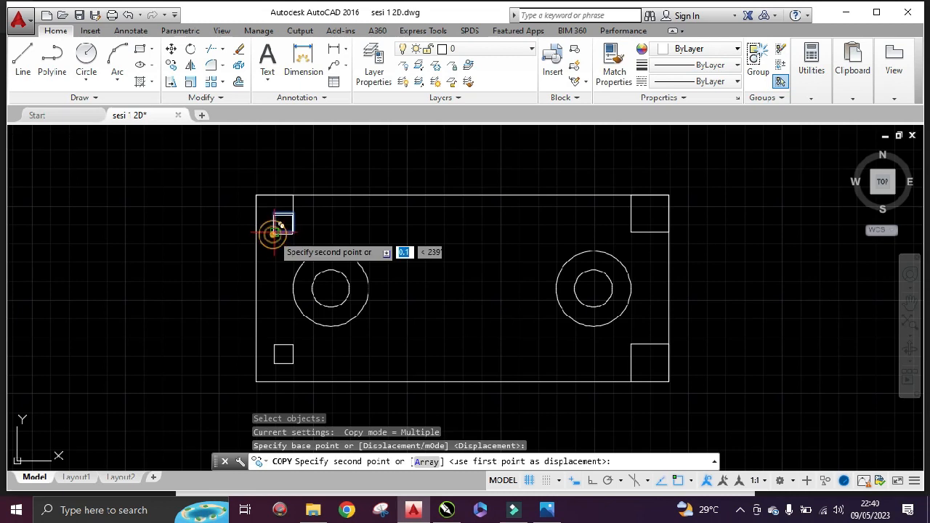
left_click(630, 230)
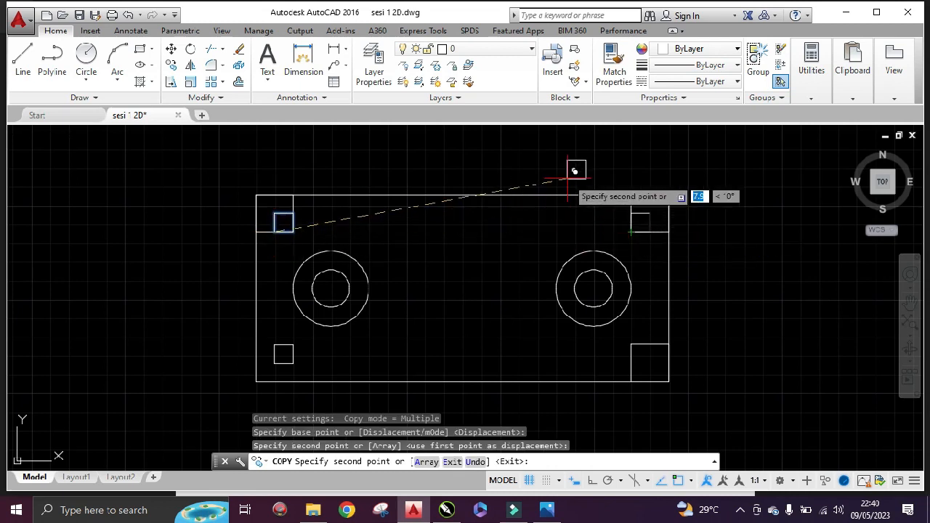
key("Escape")
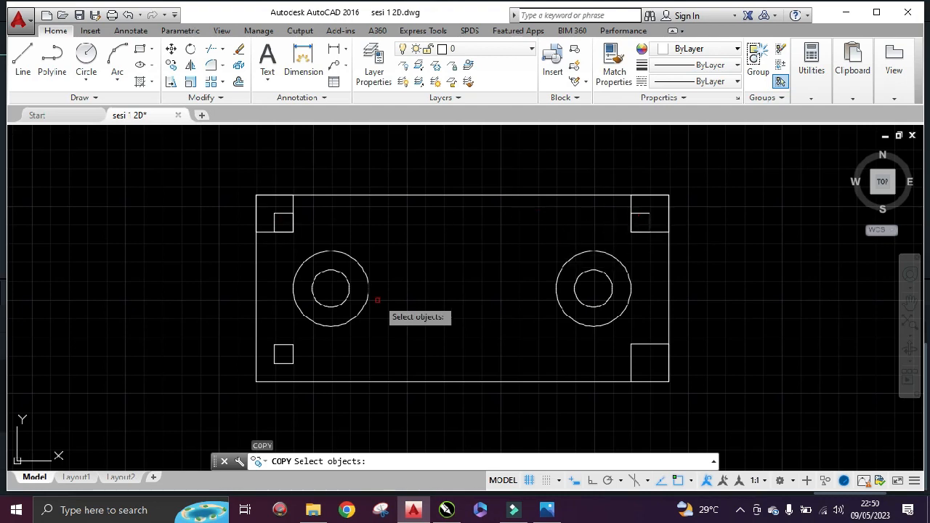
Copy the lower-left 0.5 square by its upper-left corner onto the upper-left corner of the lower-right 1 by 1 square
left_click(280, 346)
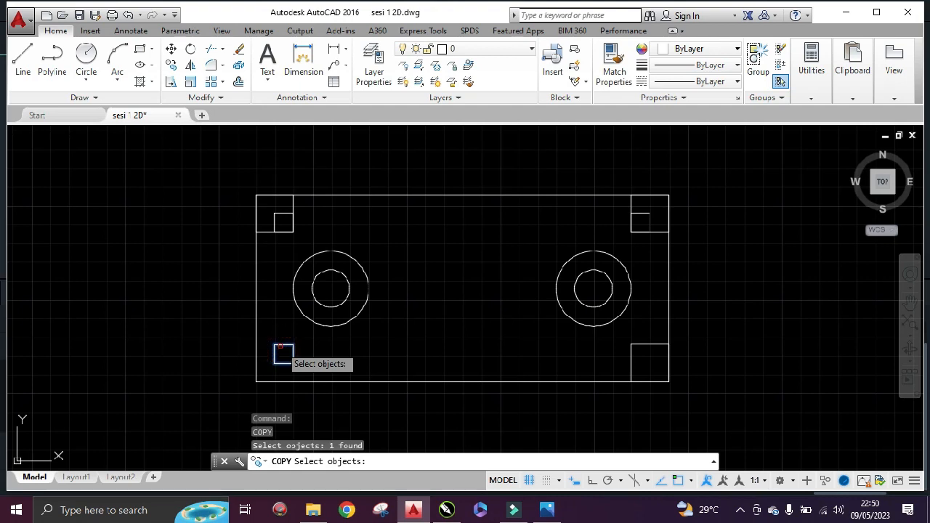
key("Return")
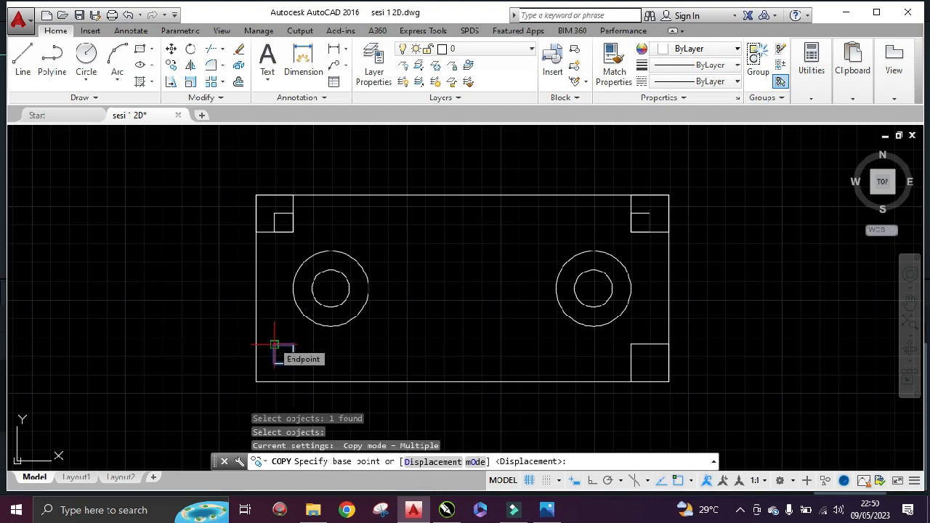
left_click(274, 344)
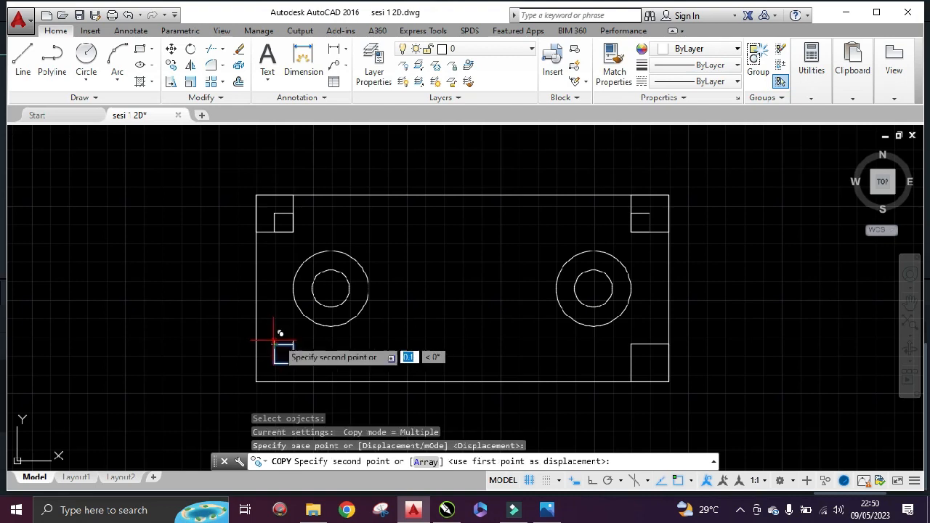
left_click(630, 345)
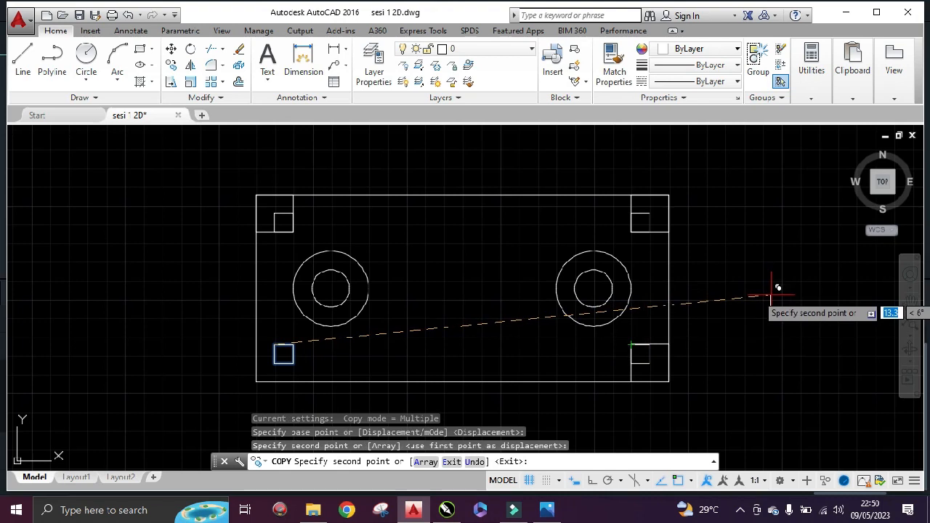
key("Escape")
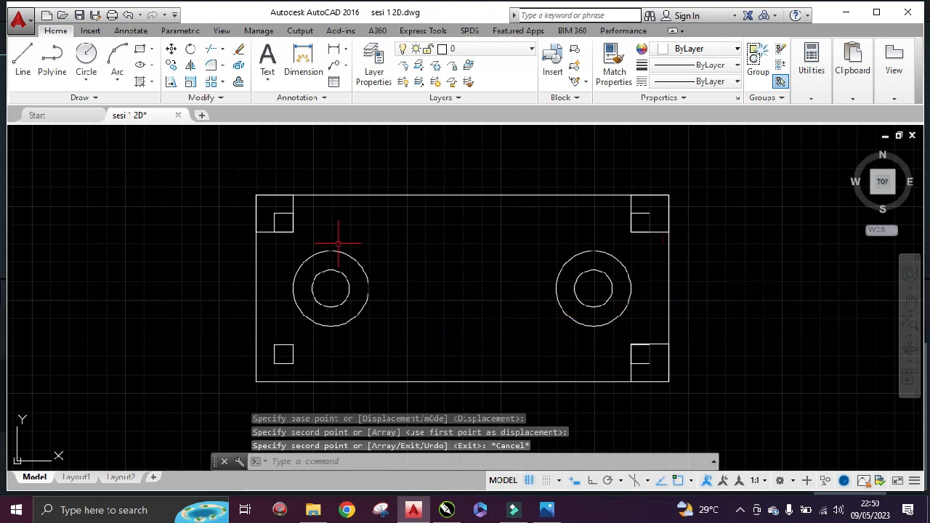
Delete the remaining 1 by 1 helper squares at the large rectangle's corners, keeping the 0.5 squares
left_click(293, 206)
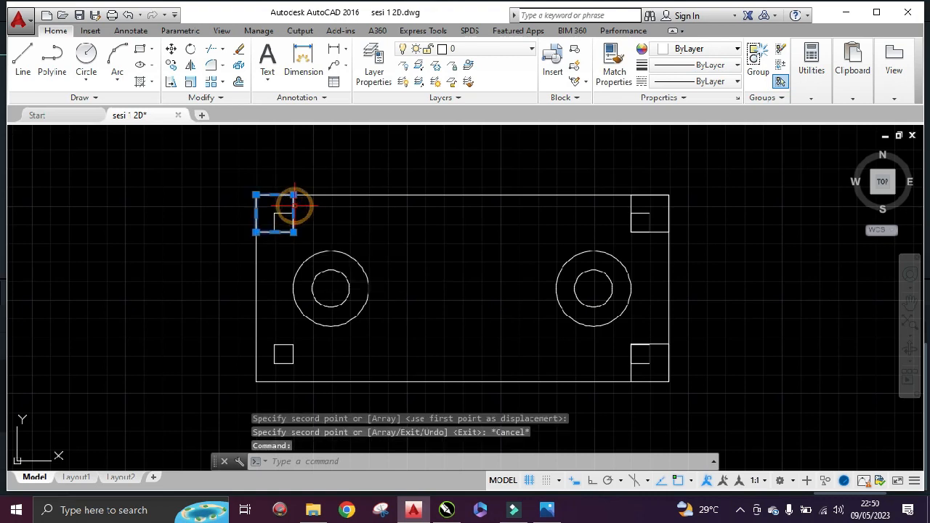
key("Delete")
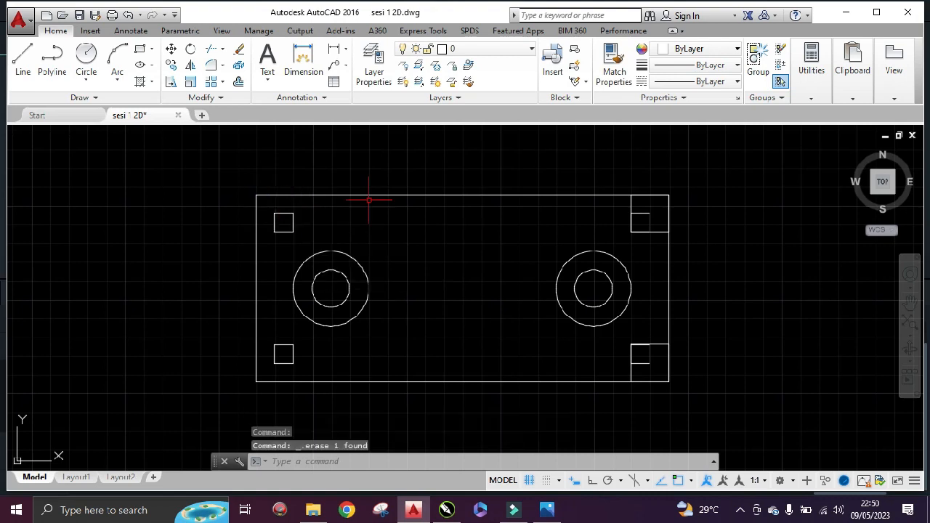
left_click(631, 203)
key("Delete")
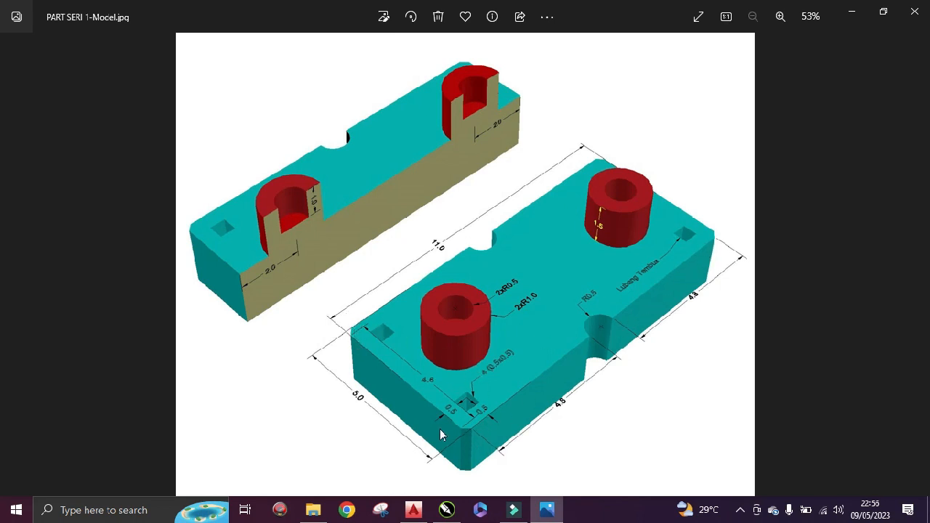
Examine the part's reference image for the overall, edge and square-hole dimensions that define the corner chamfers
scroll(458, 474, "up", 2)
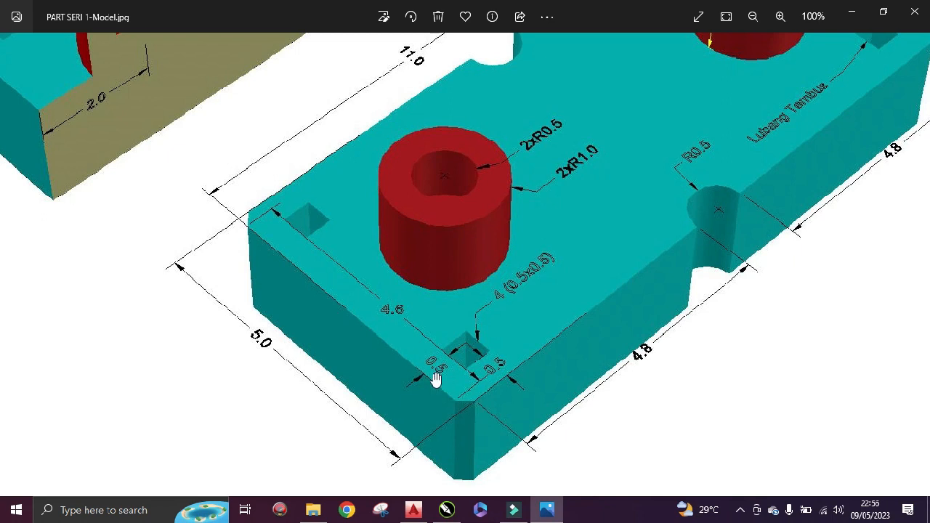
left_click_drag(726, 76, 610, 220)
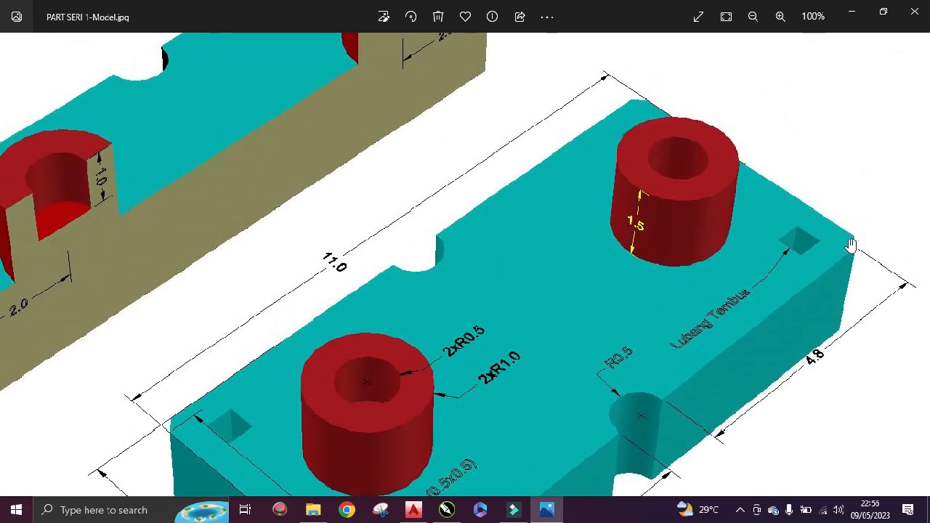
left_click_drag(492, 413, 560, 173)
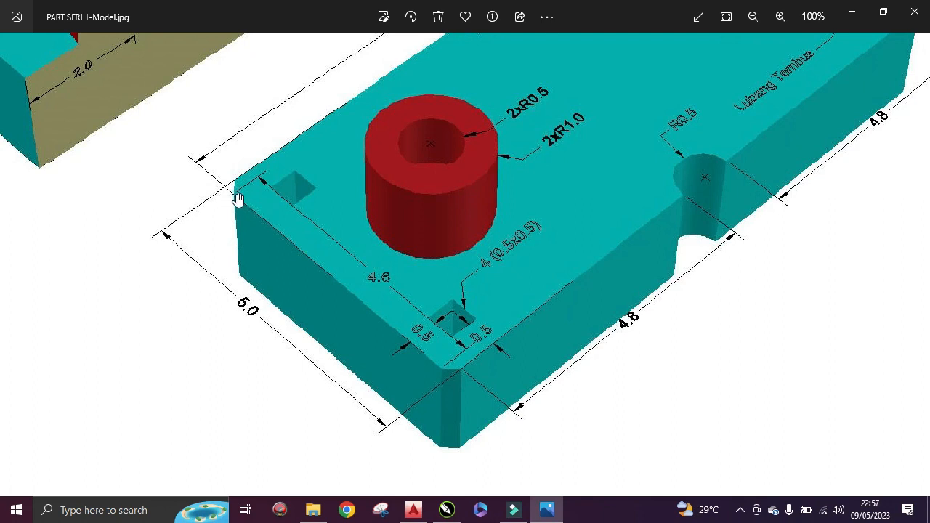
scroll(621, 234, "down", 3)
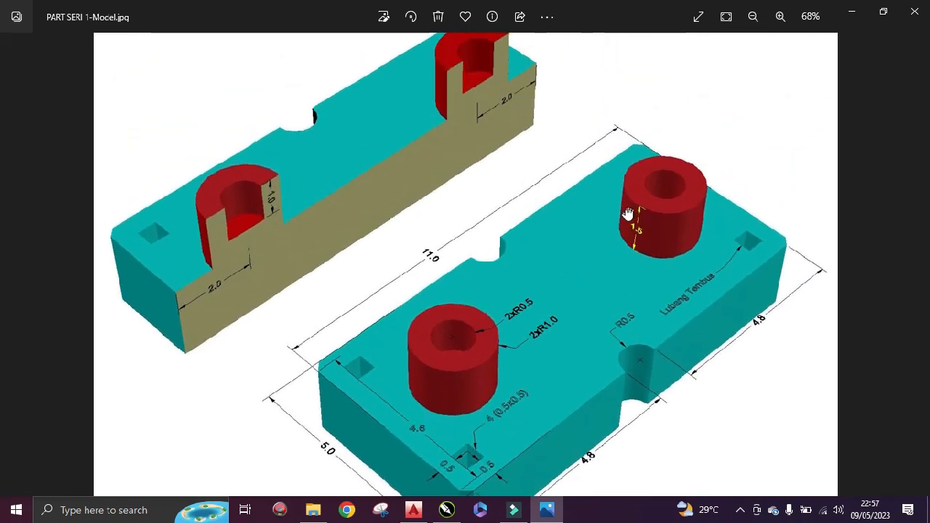
scroll(496, 288, "up", 3)
left_click_drag(596, 272, 555, 262)
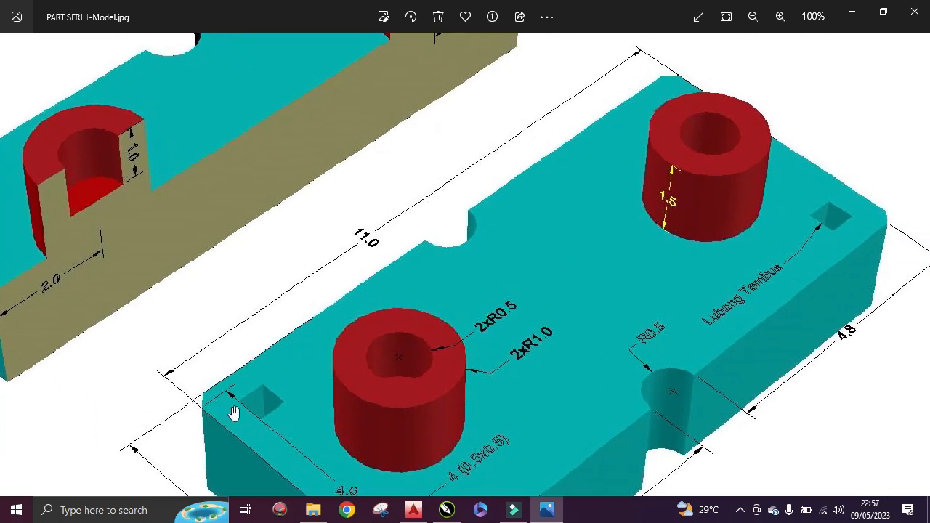
scroll(593, 211, "down", 2)
left_click_drag(598, 354, 554, 273)
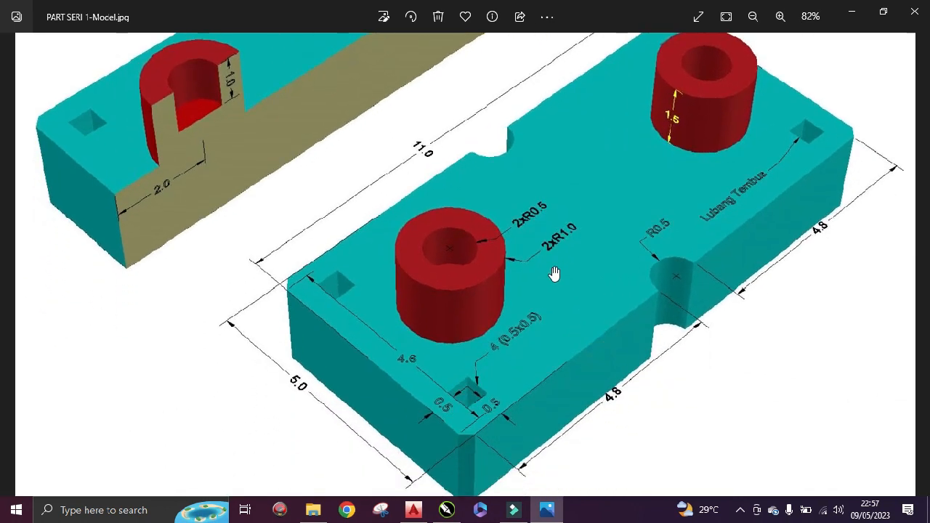
scroll(513, 441, "up", 3)
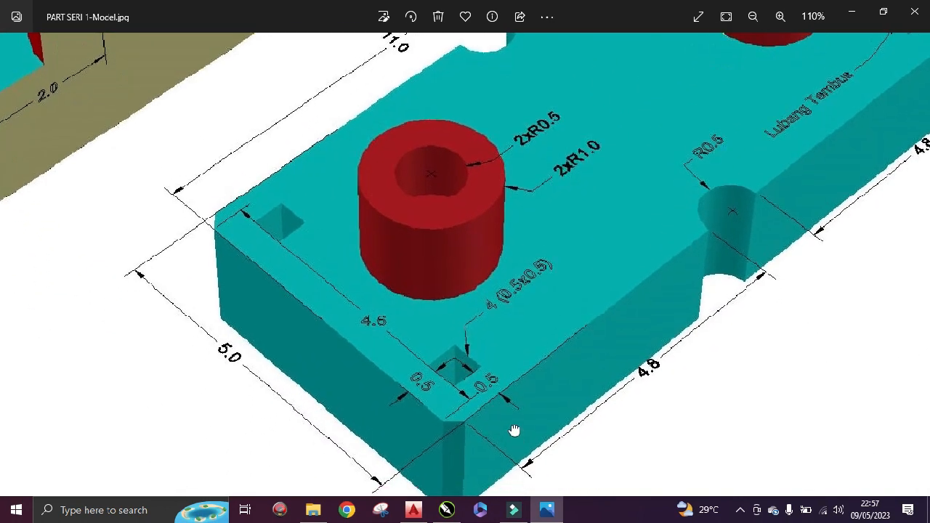
left_click_drag(514, 430, 504, 412)
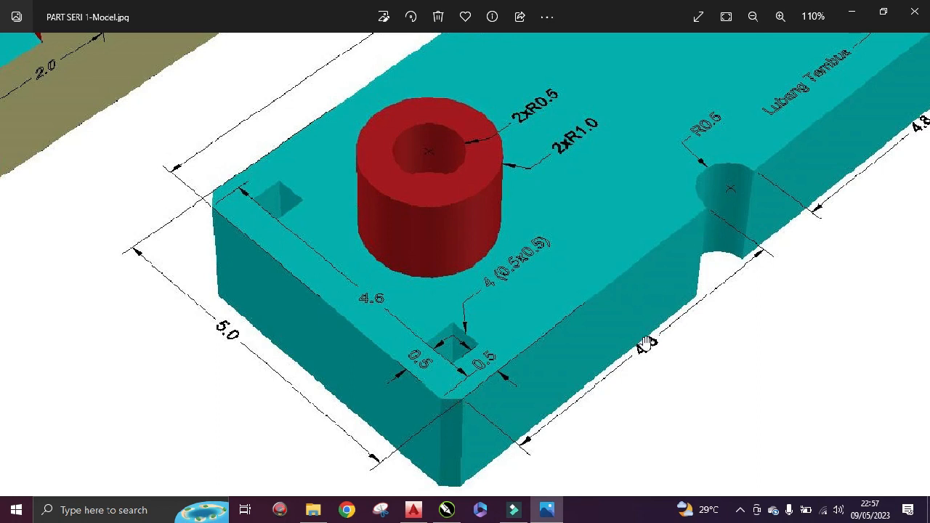
left_click_drag(809, 150, 641, 296)
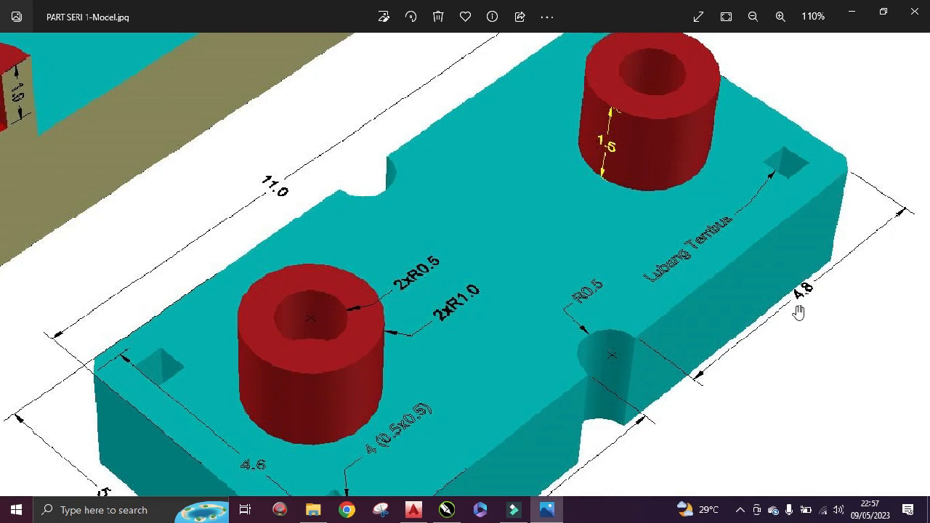
scroll(799, 311, "down", 3)
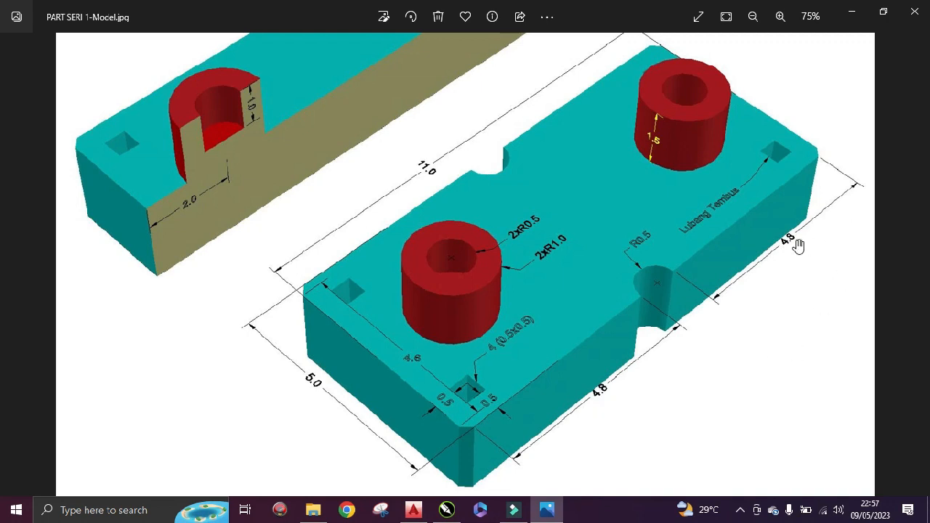
Examine the semicircular side notches and their radius and position dimensions in the reference image
scroll(702, 300, "up", 5)
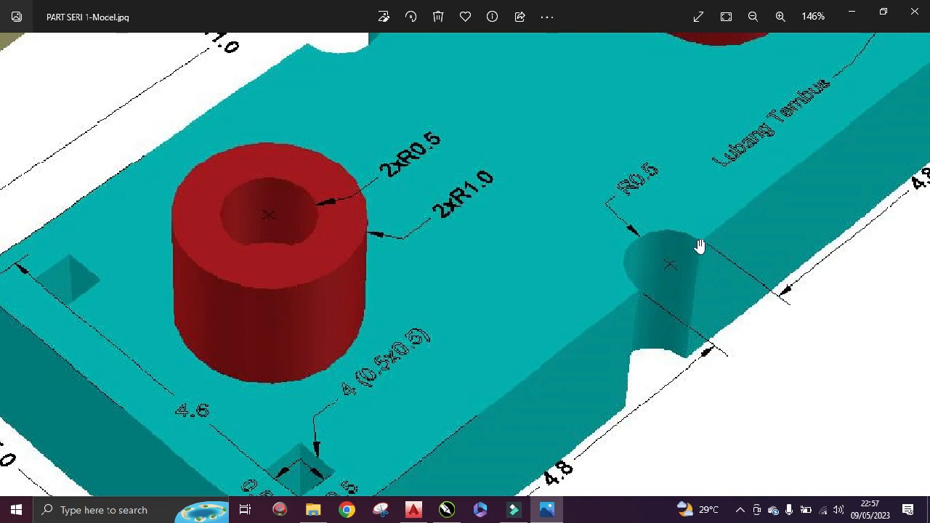
scroll(699, 246, "down", 3)
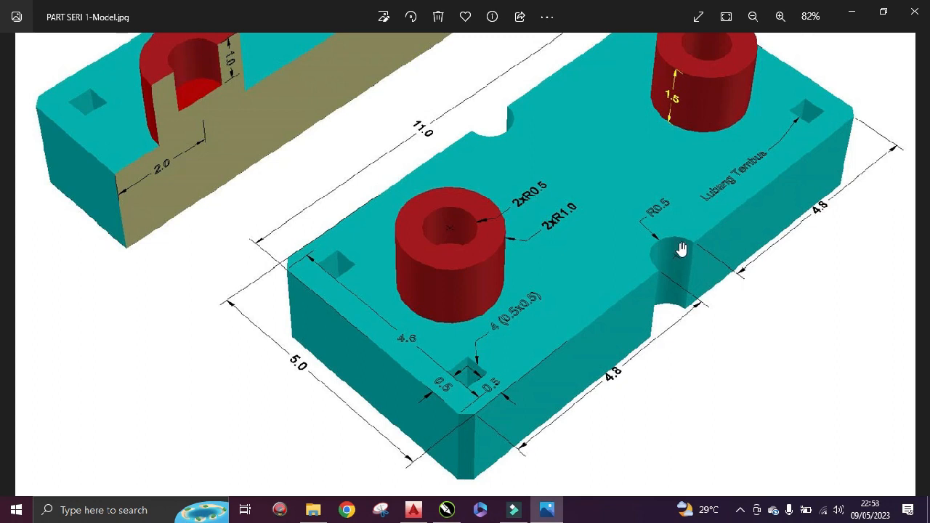
scroll(682, 249, "down", 3)
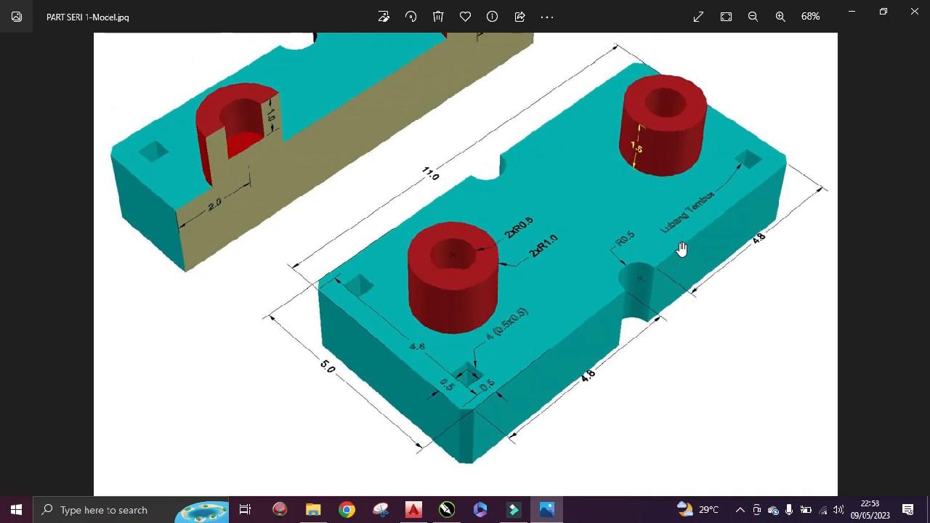
scroll(681, 249, "up", 3)
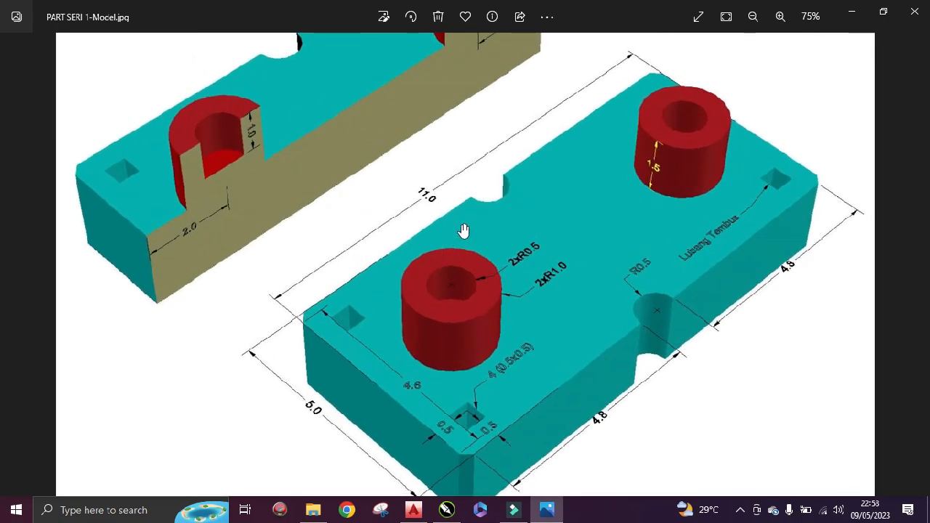
left_click_drag(651, 355, 651, 302)
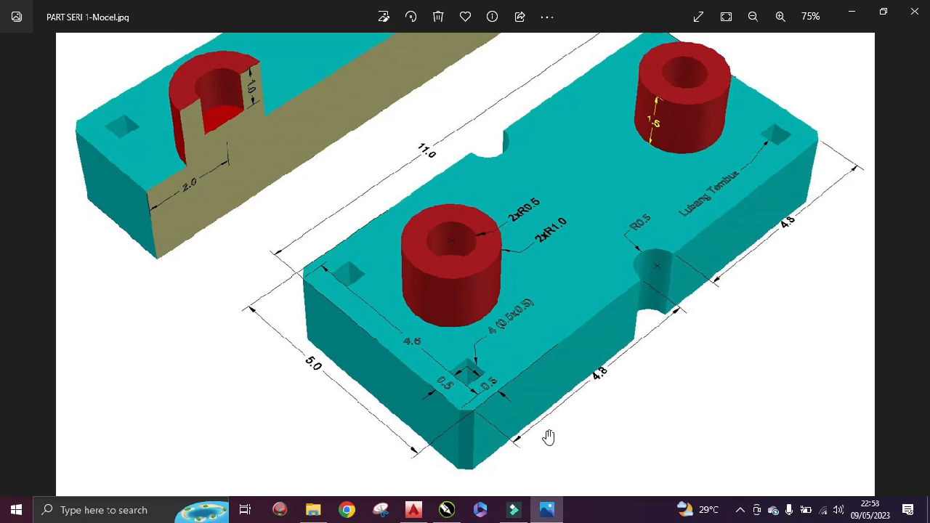
scroll(547, 436, "down", 4)
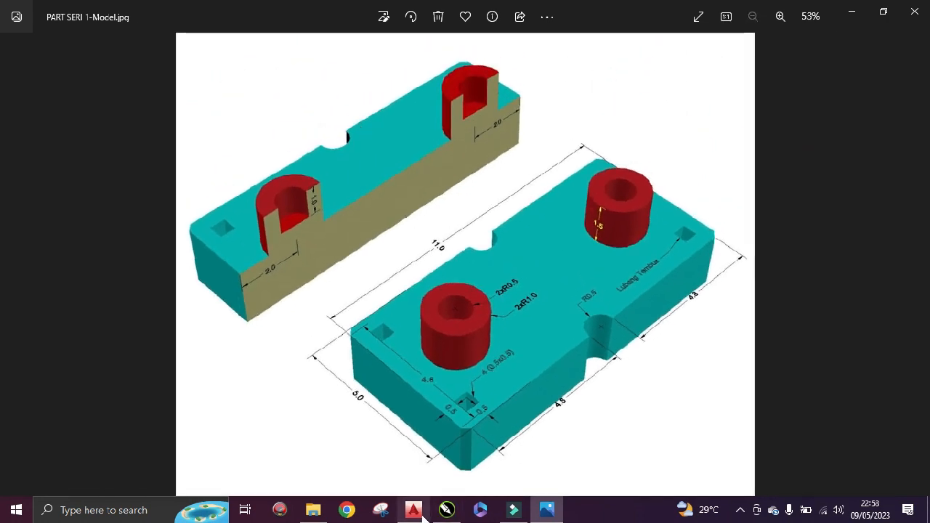
Switch back to AutoCAD and chamfer the large rectangle's upper-right corner with both distances set to 0.2
left_click(412, 510)
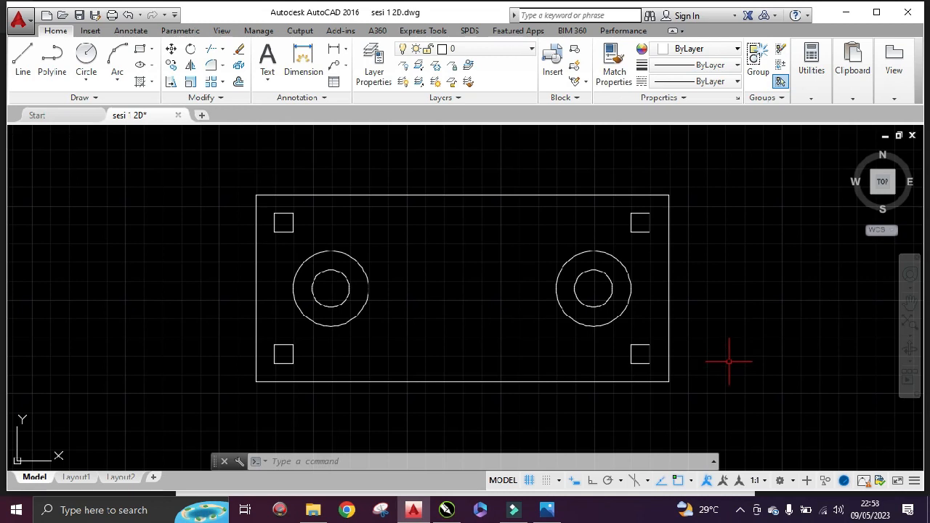
middle_click_drag(727, 361, 589, 382)
type("CHA")
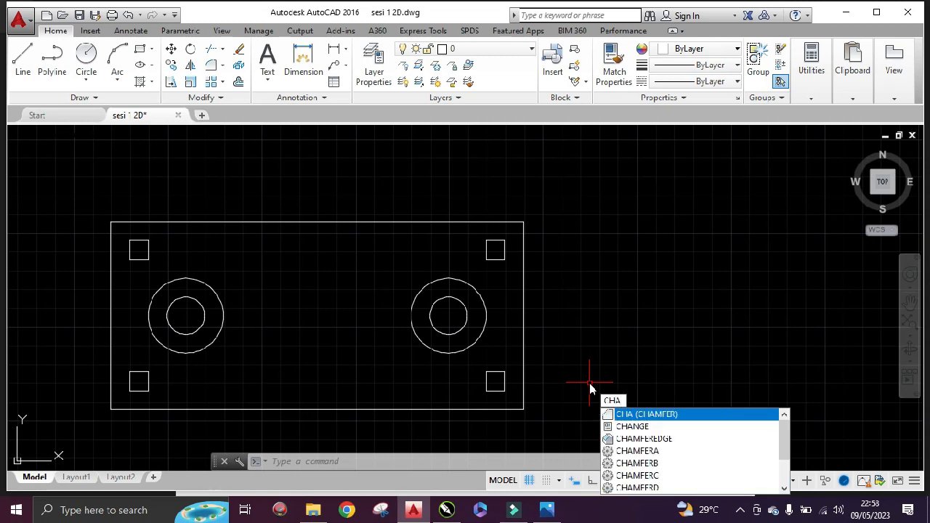
type("M")
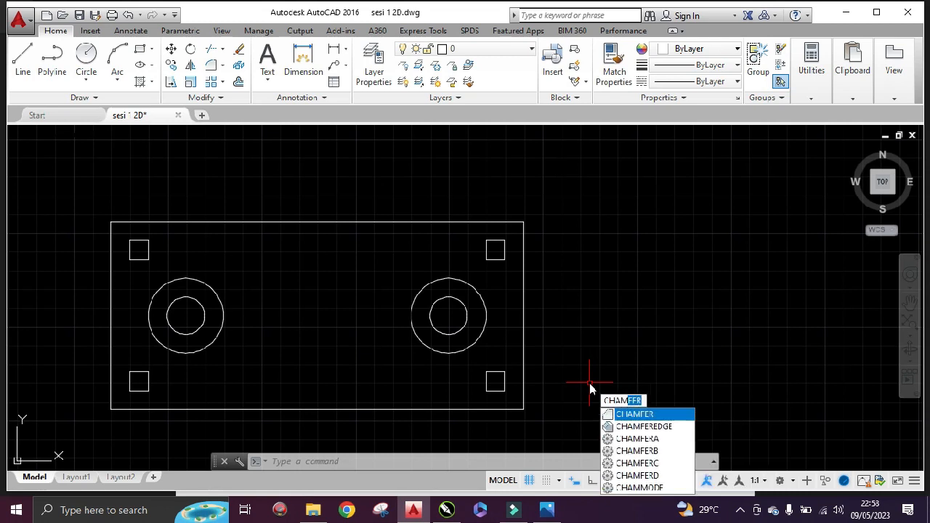
key("Return")
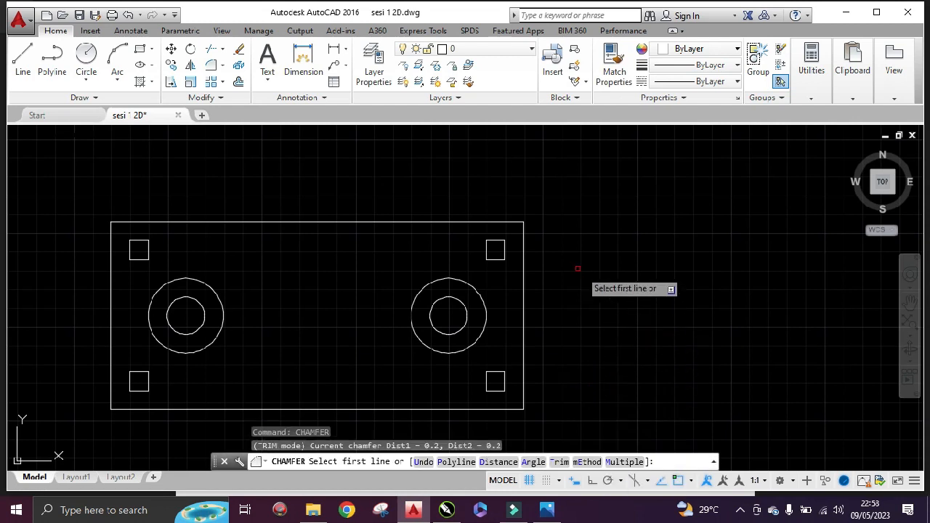
type("d")
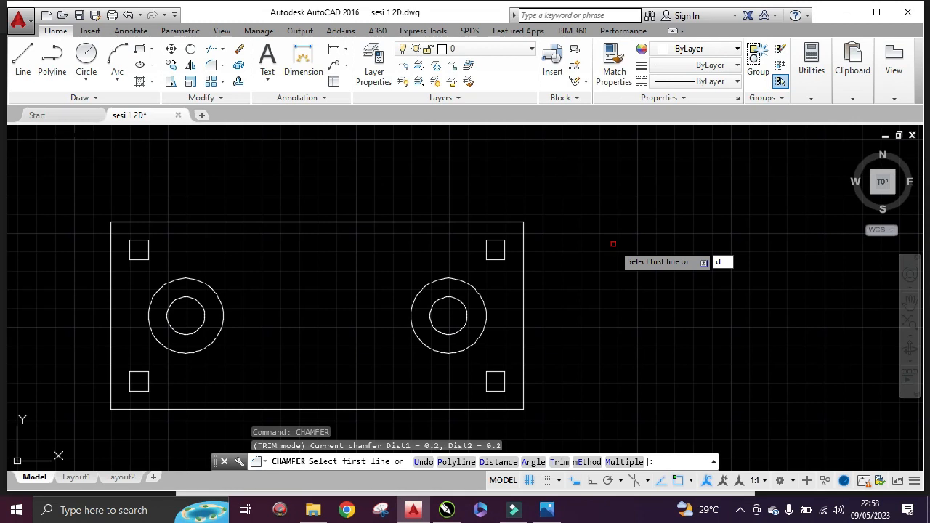
key("Return")
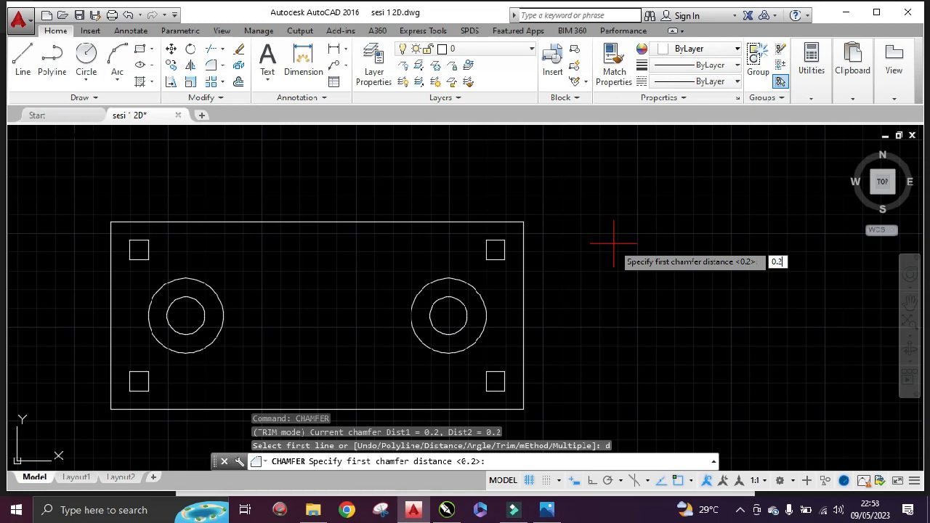
key("Return")
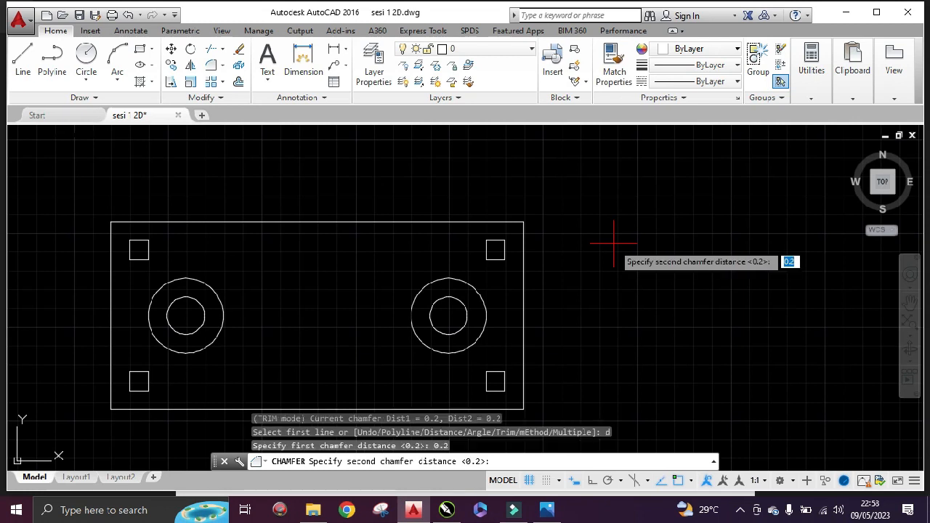
type("0")
key("Return")
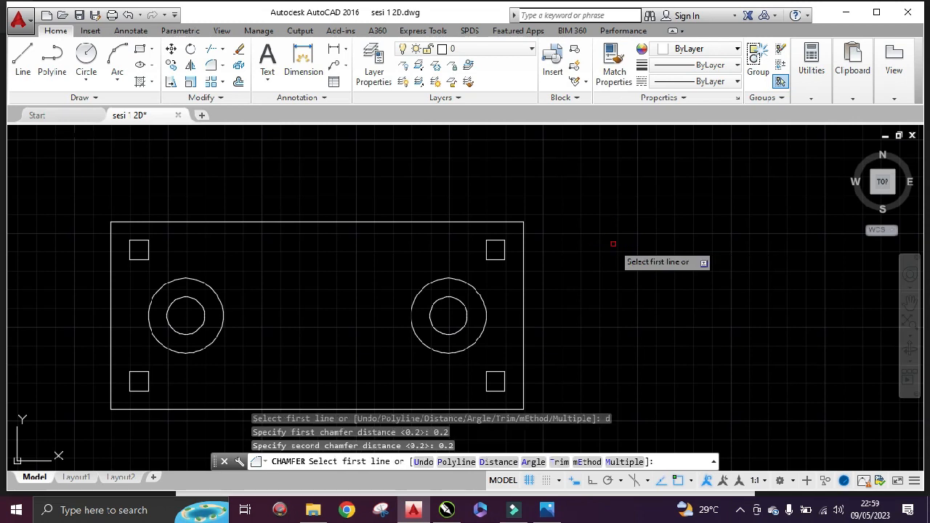
left_click(512, 222)
left_click(523, 241)
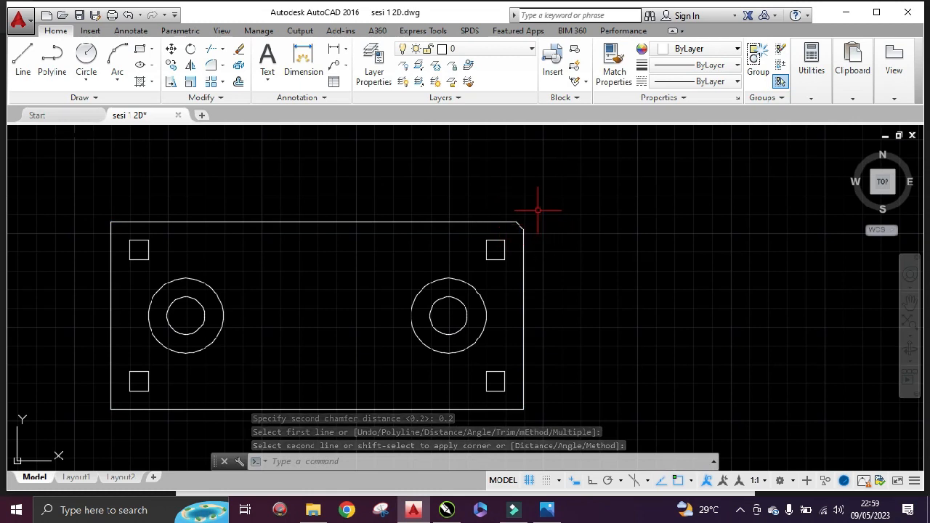
Chamfer the large rectangle's upper-left corner with the 0.2 distances
key("Return")
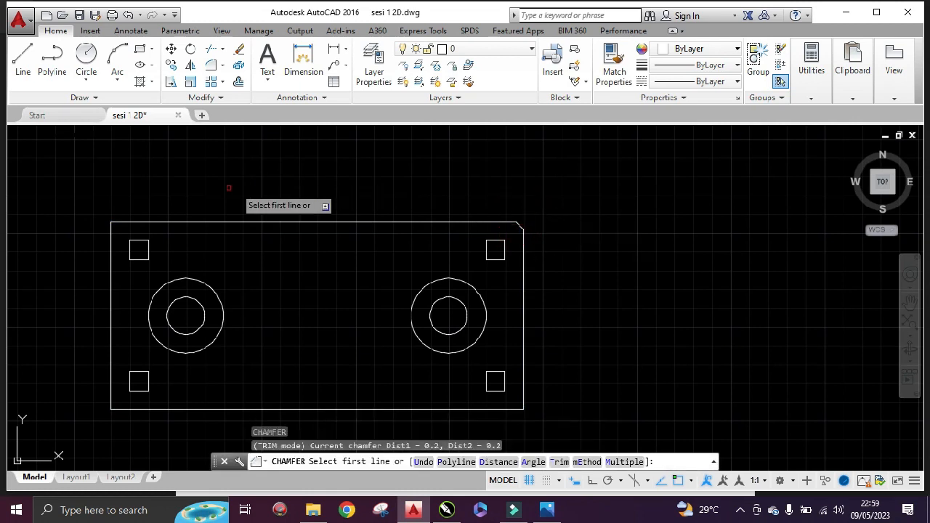
left_click(124, 223)
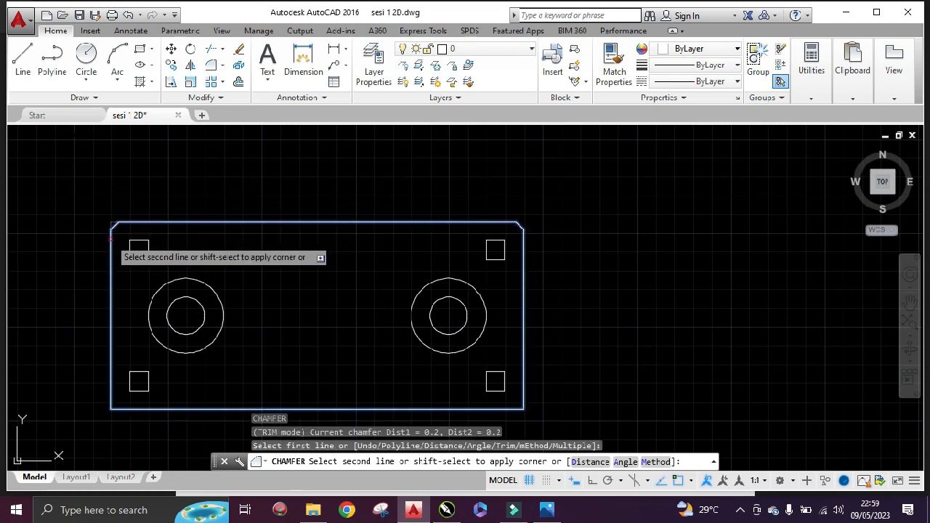
left_click(111, 236)
scroll(110, 237, "up", 4)
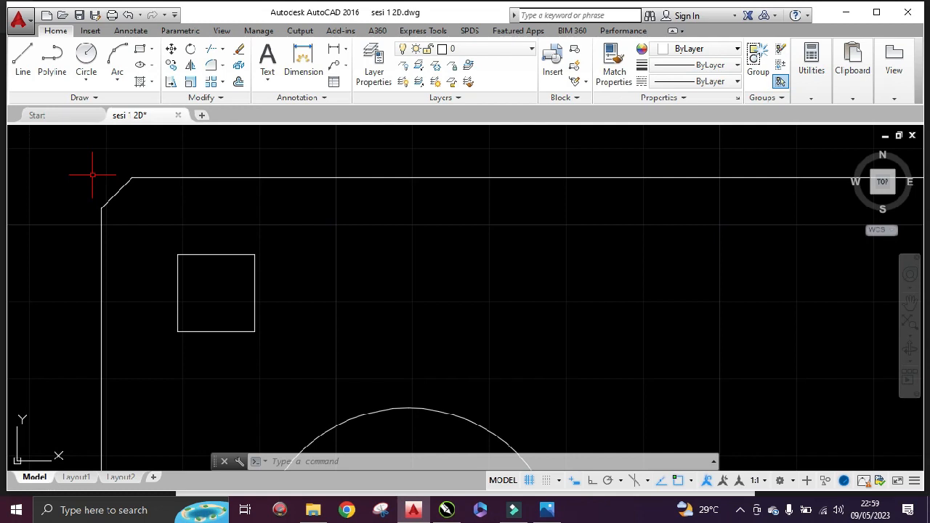
Chamfer the large rectangle's lower-left corner with the same 0.2 distances
scroll(162, 210, "down", 5)
middle_click_drag(196, 265, 218, 208)
scroll(187, 267, "up", 6)
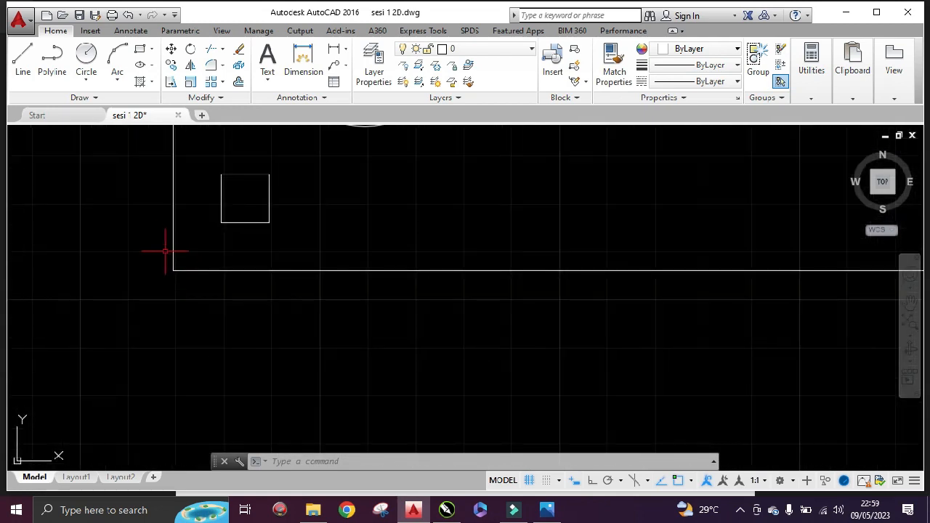
type("cha")
key("Return")
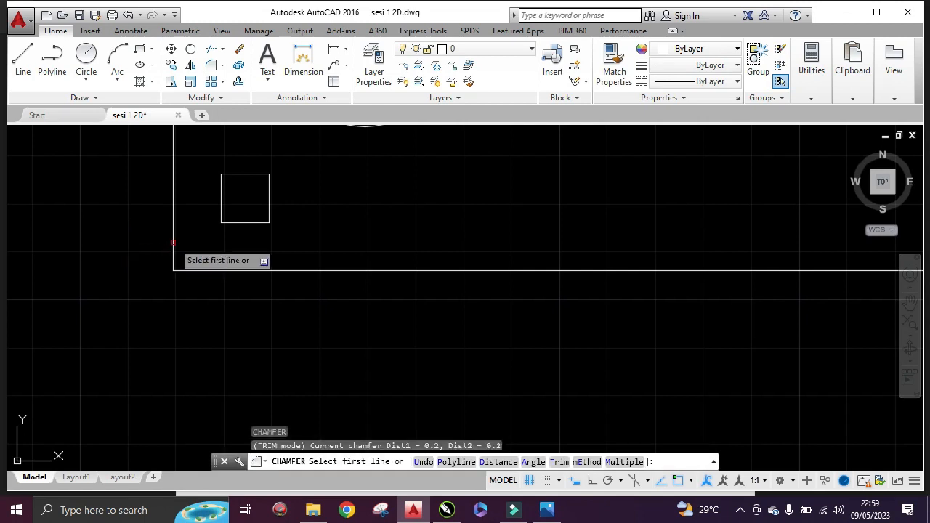
left_click(173, 242)
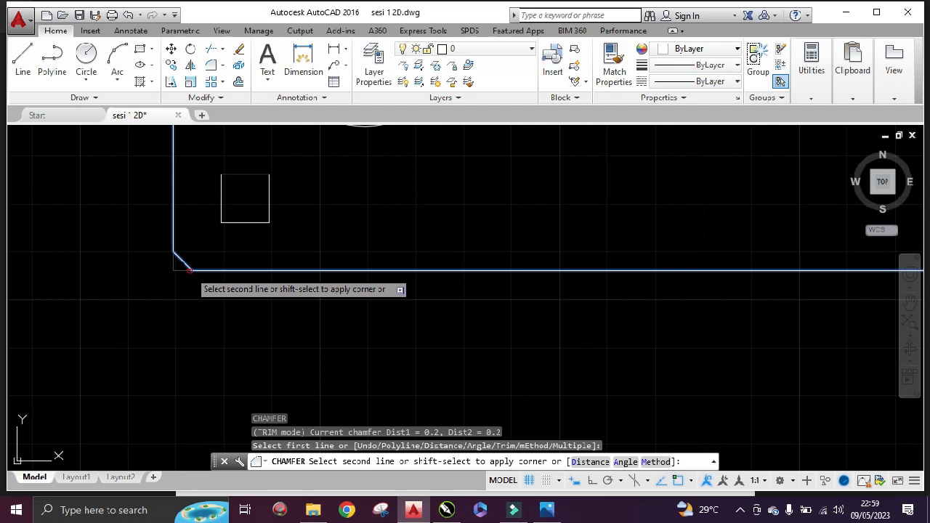
left_click(188, 270)
Chamfer the large rectangle's lower-right corner with the same 0.2 distances
scroll(233, 259, "down", 3)
middle_click_drag(344, 239, 322, 297)
scroll(321, 290, "up", 6)
scroll(353, 249, "up", 2)
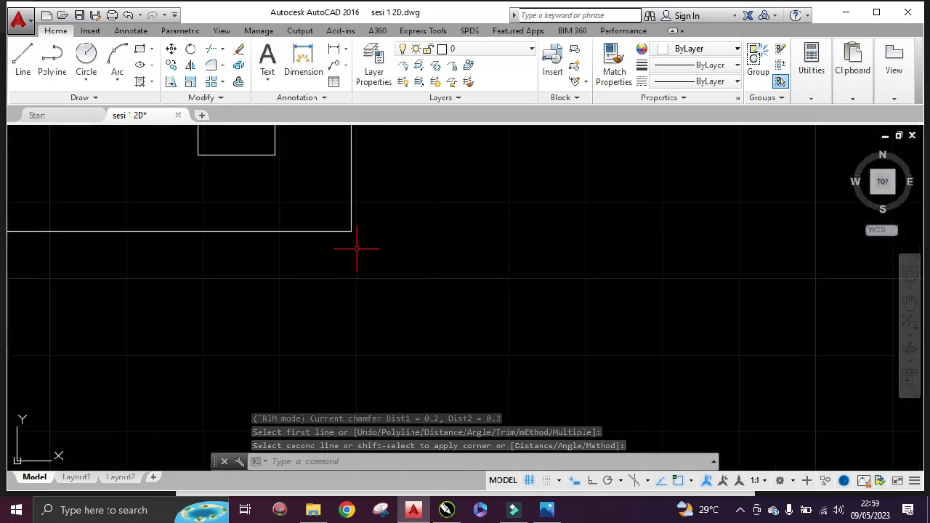
key("space")
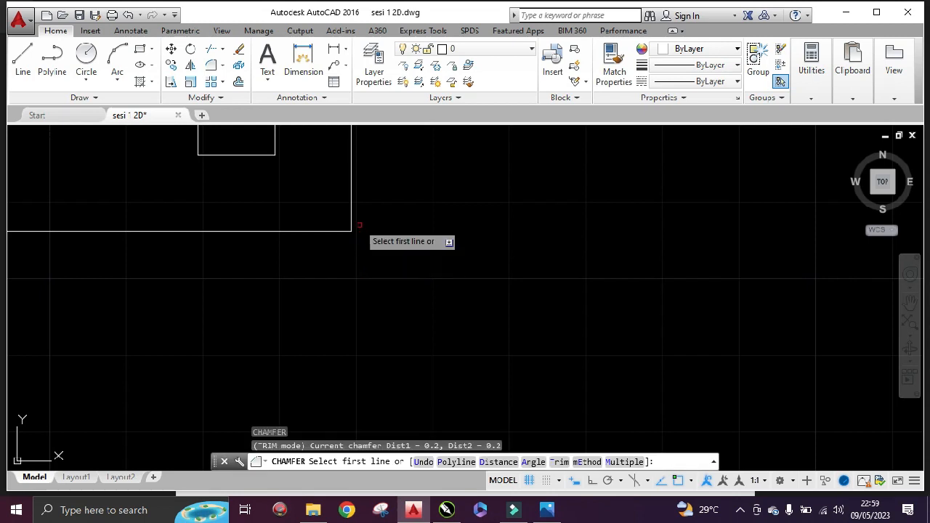
left_click(350, 207)
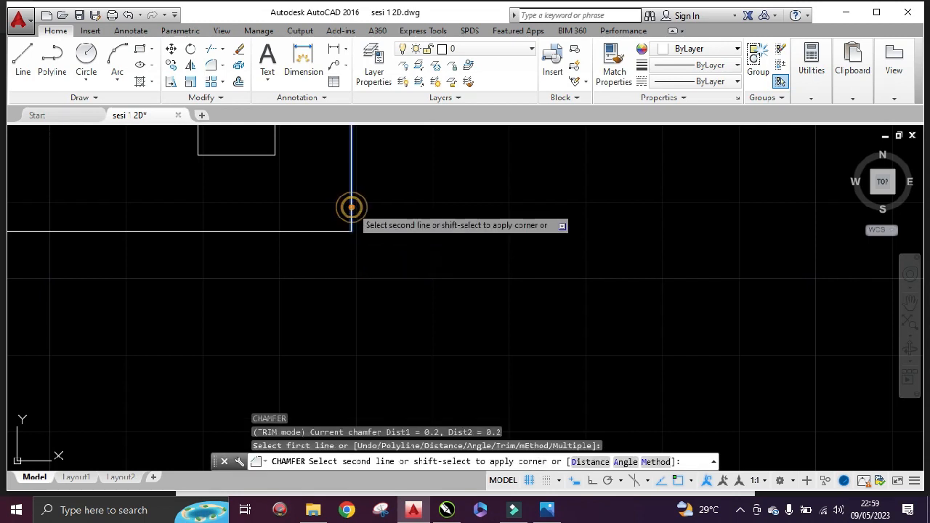
left_click(337, 231)
scroll(426, 222, "down", 3)
scroll(430, 259, "down", 2)
scroll(377, 231, "up", 5)
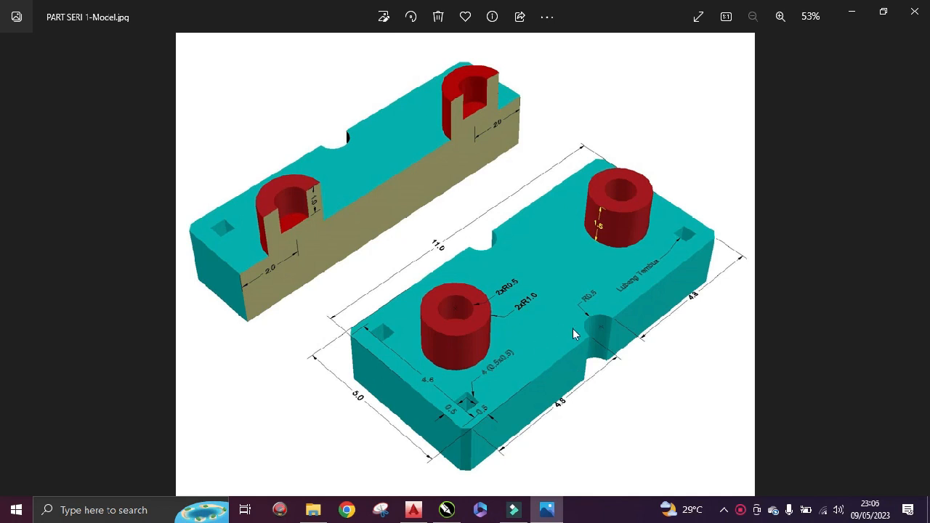
Check the side notch dimensions in the reference image, return to AutoCAD and draw a circle of radius 0.5 outside the rectangle's right edge
scroll(633, 363, "up", 2)
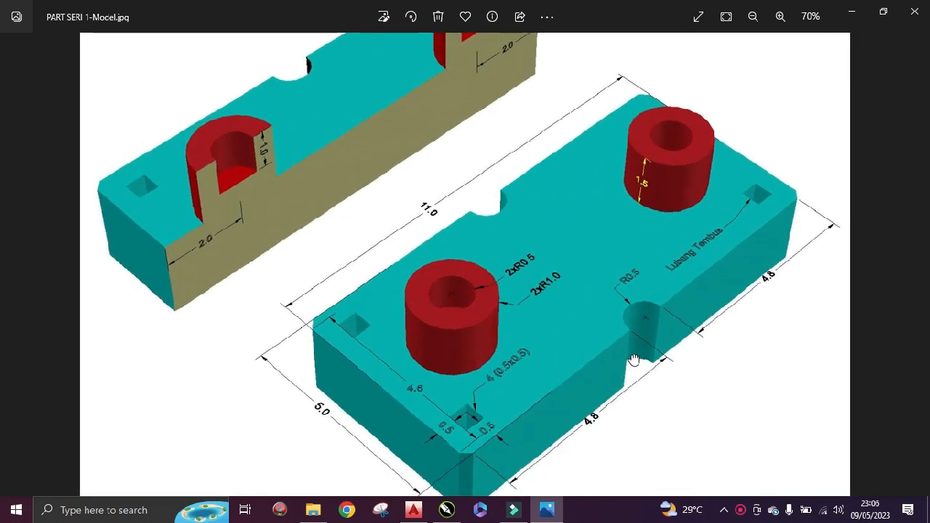
left_click_drag(632, 361, 612, 341)
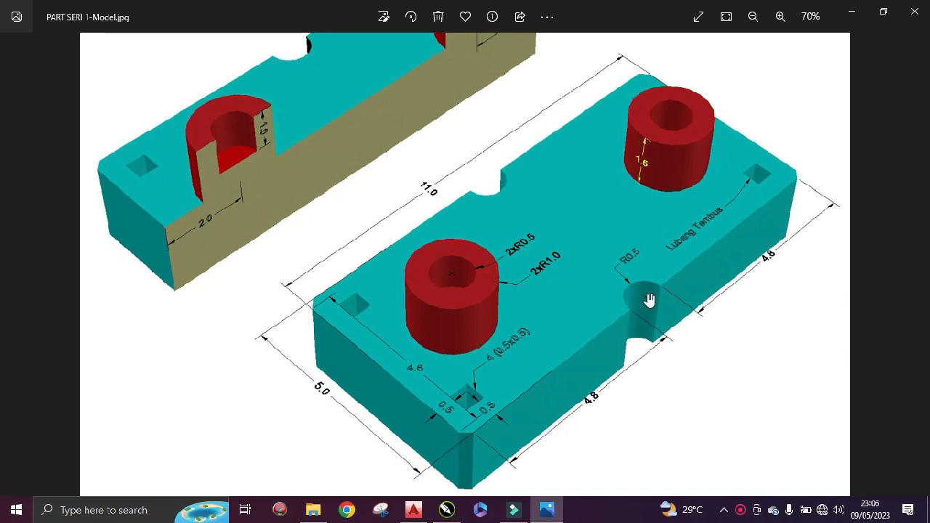
scroll(648, 300, "down", 2)
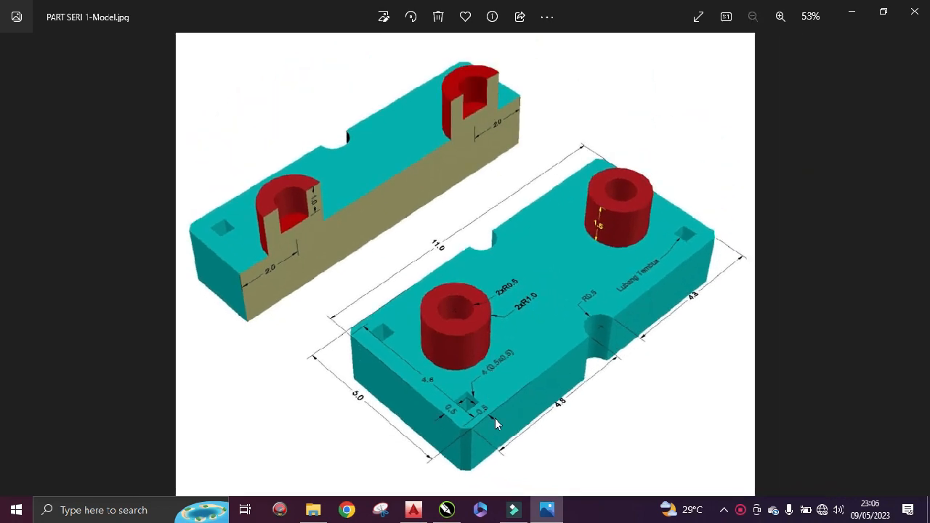
left_click(411, 508)
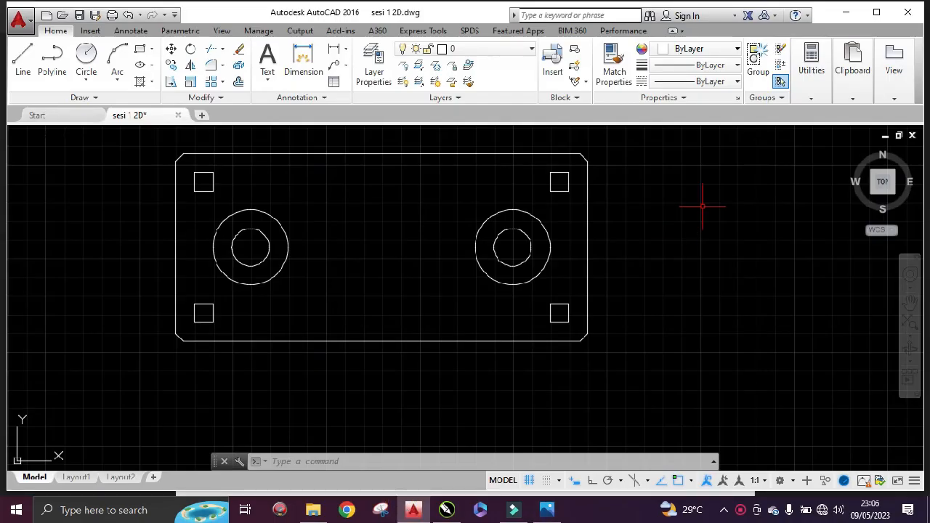
type("circle")
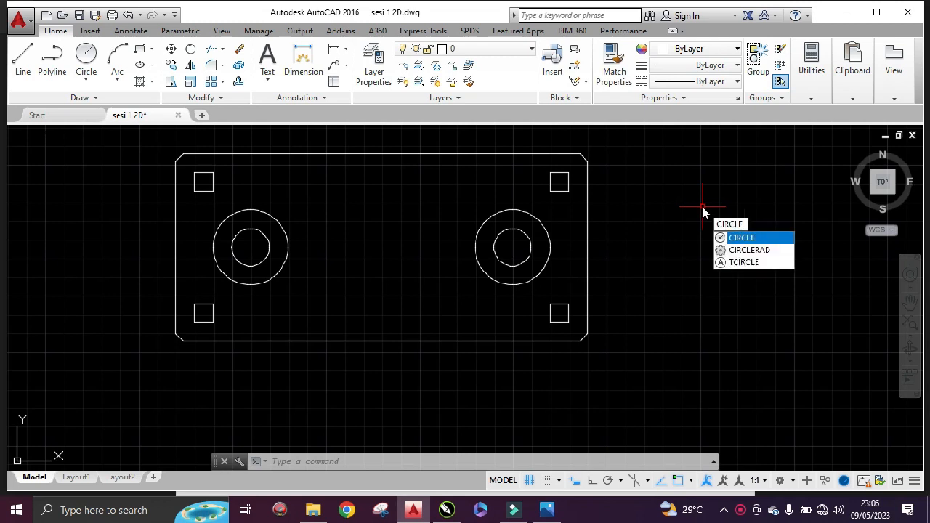
key("Return")
left_click(642, 205)
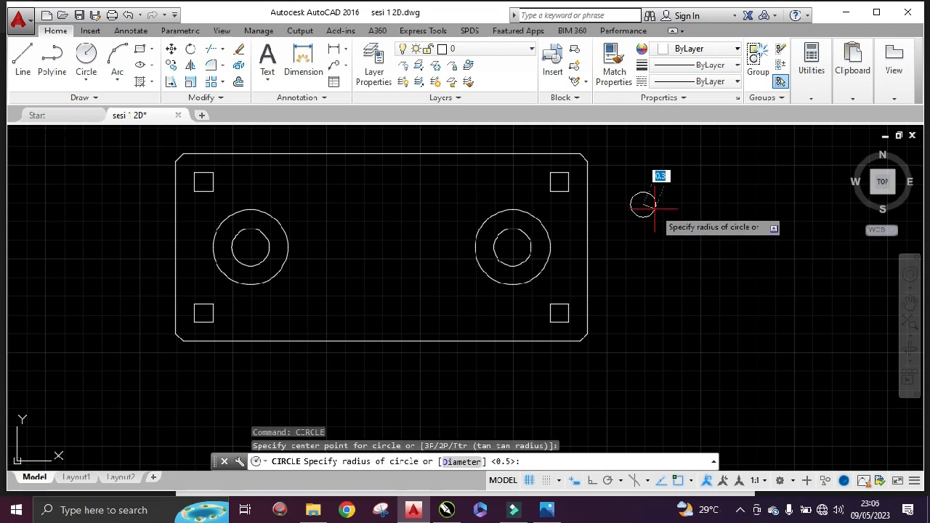
type("0")
key("Return")
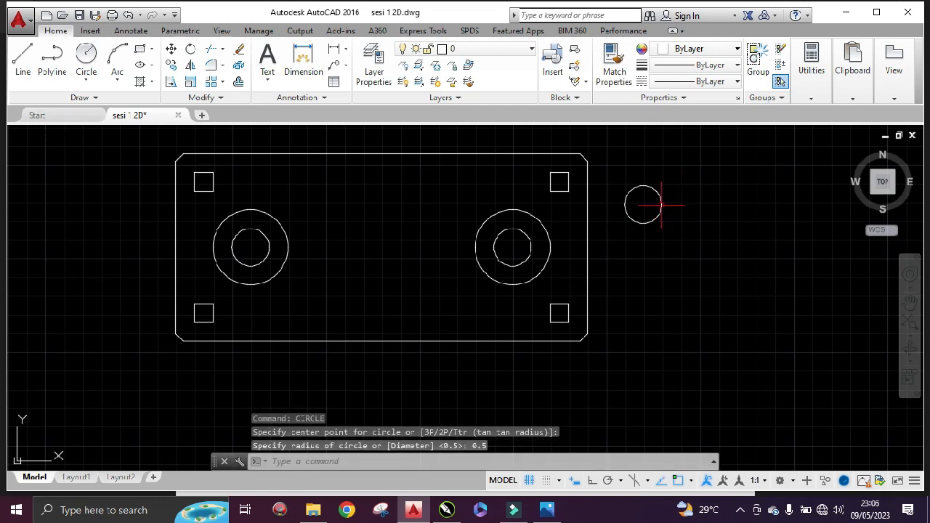
Move the new 0.5 radius circle by its centre onto the midpoint of the rectangle's bottom edge
left_click(661, 204)
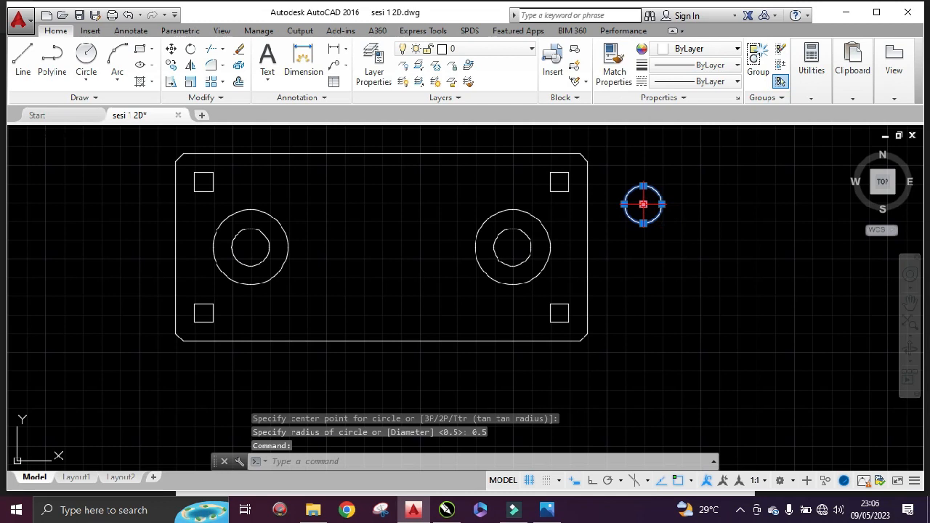
left_click(643, 204)
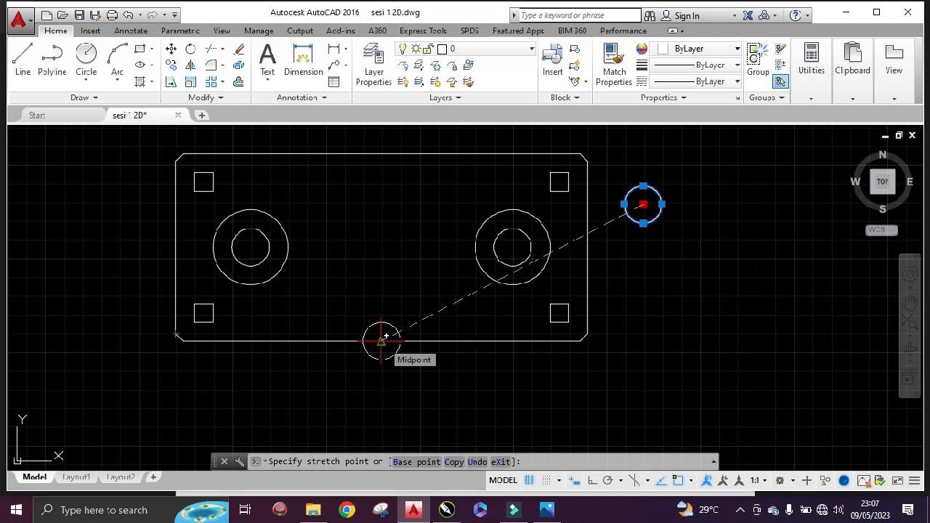
left_click(381, 339)
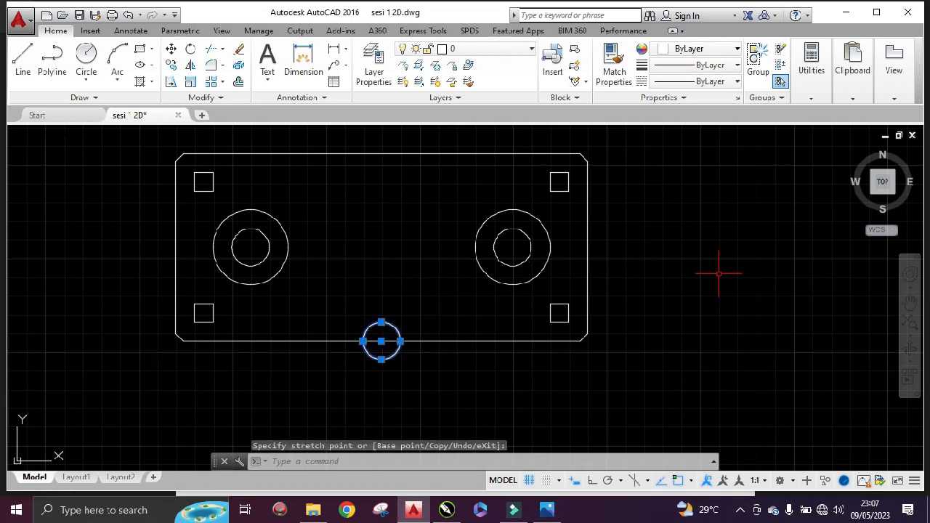
Copy the circle from the bottom edge's midpoint to the midpoint of the rectangle's top edge
type("co")
key("Return")
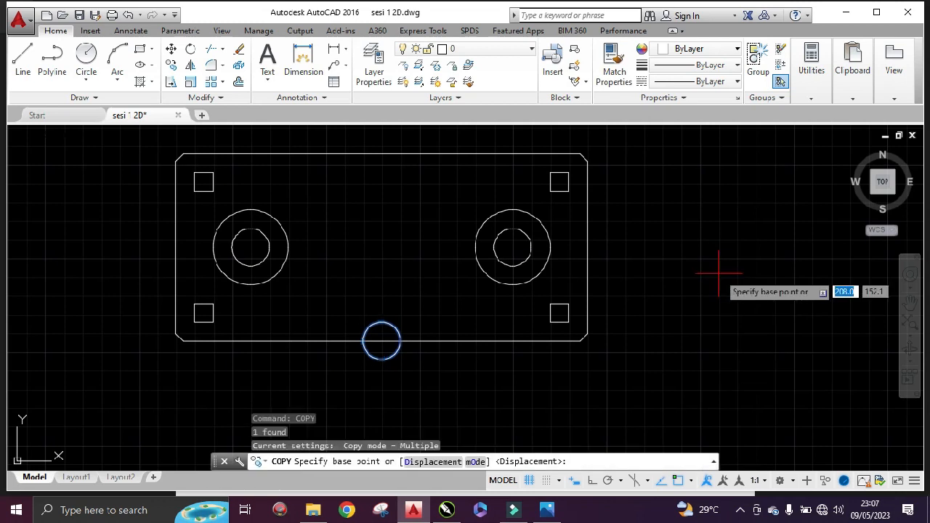
left_click(380, 341)
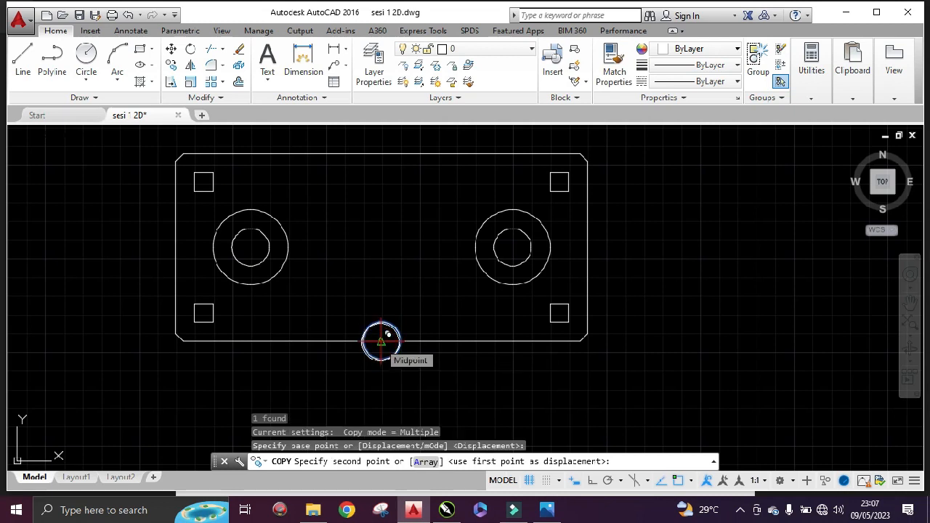
left_click(380, 153)
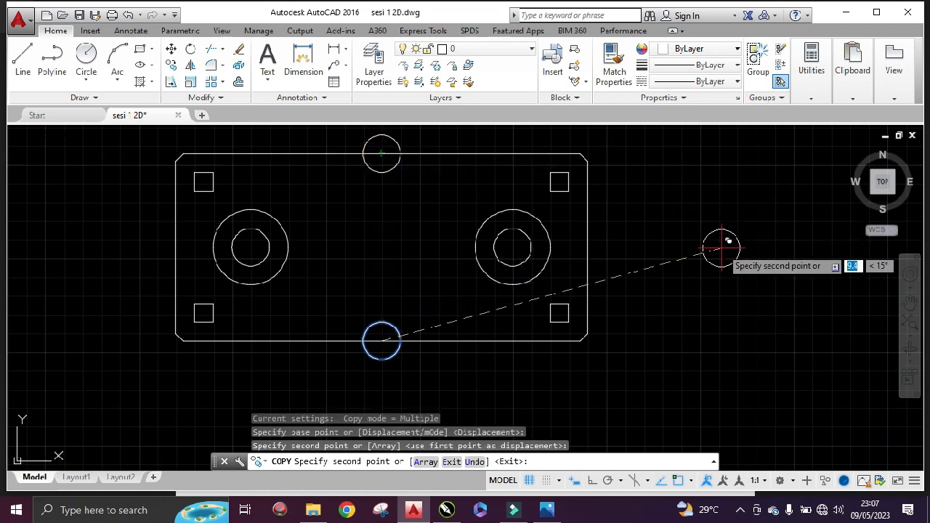
key("Escape")
Check the notch shape in the reference image, return to AutoCAD and trim the top circle and edge into an inward semicircular notch
middle_click_drag(409, 164, 440, 248)
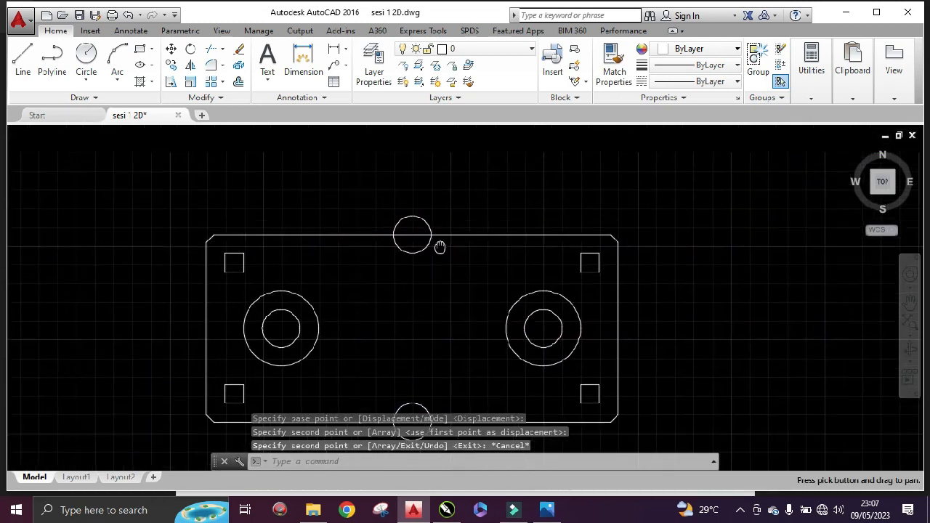
scroll(426, 236, "up", 3)
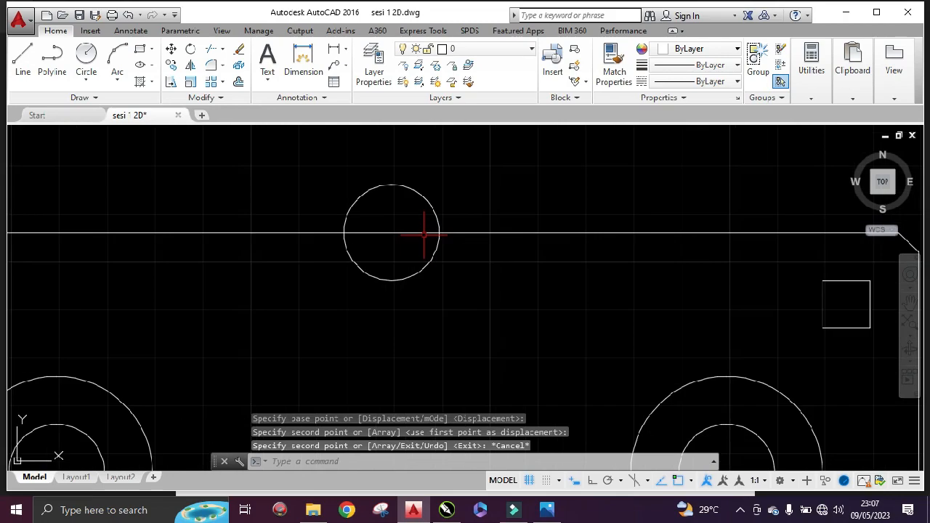
left_click(545, 510)
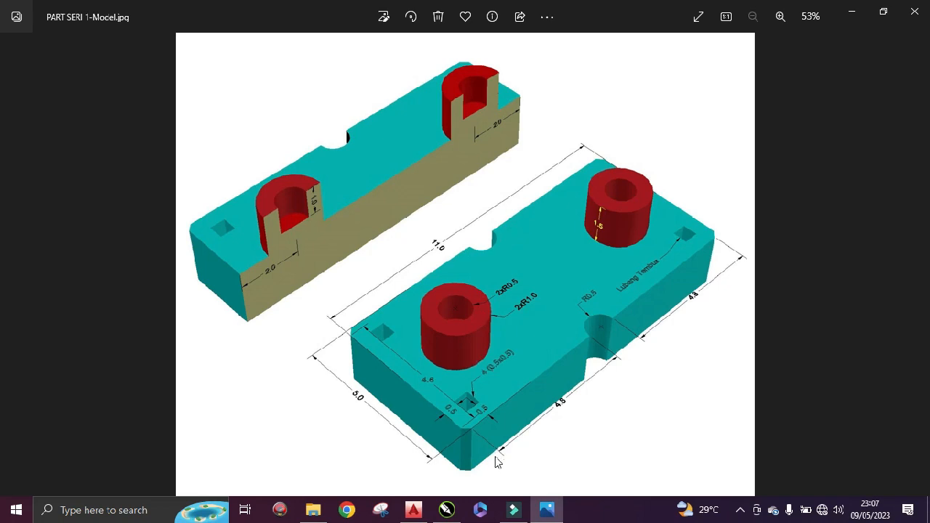
left_click(412, 510)
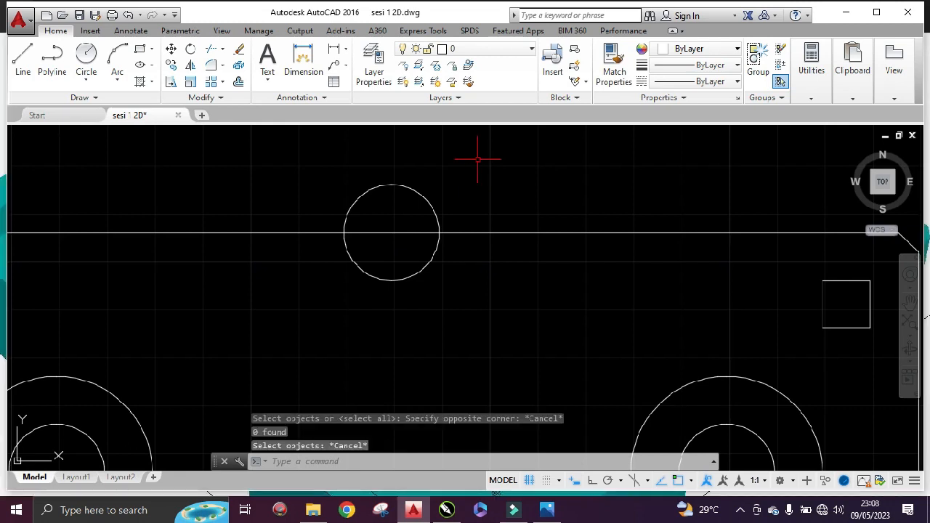
type("TRIM")
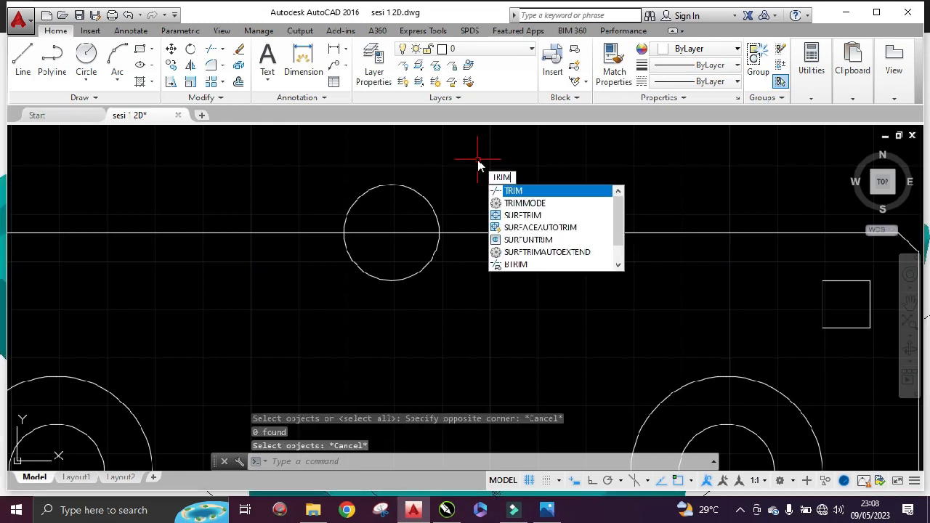
key("Return")
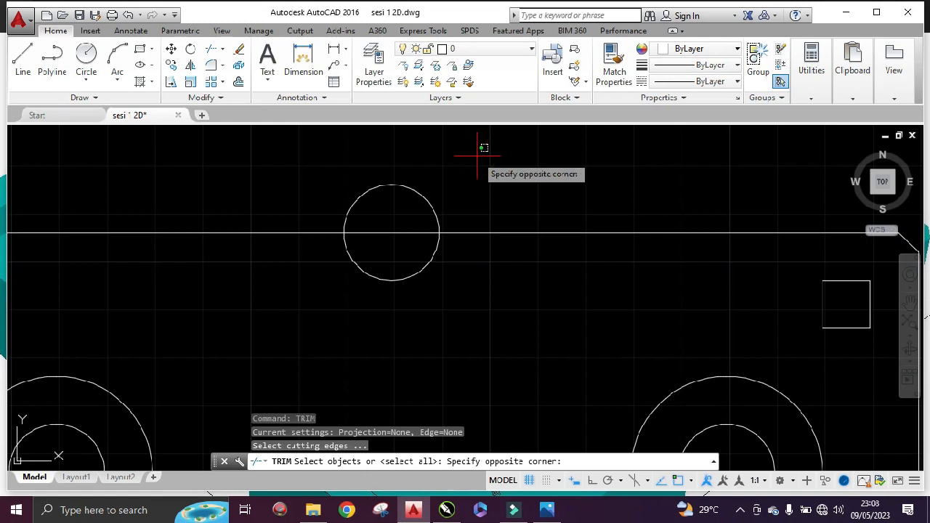
left_click(288, 323)
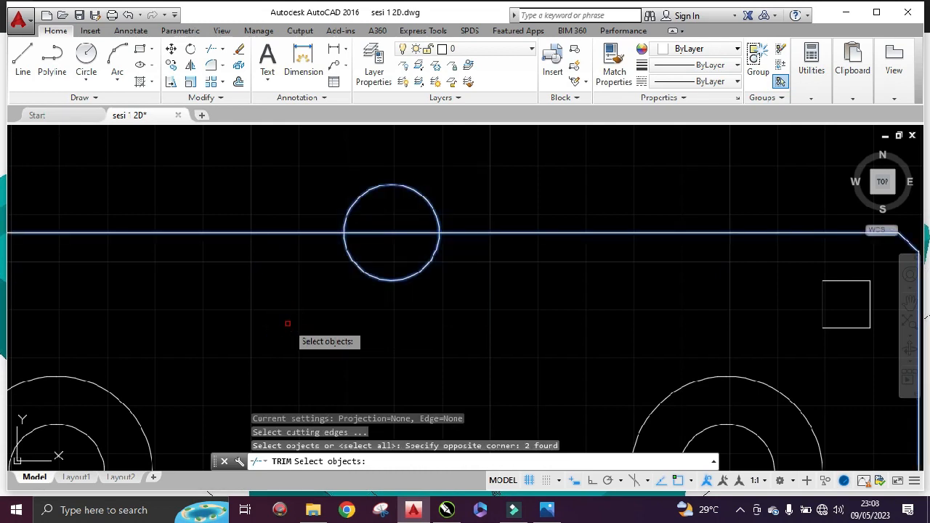
key("Return")
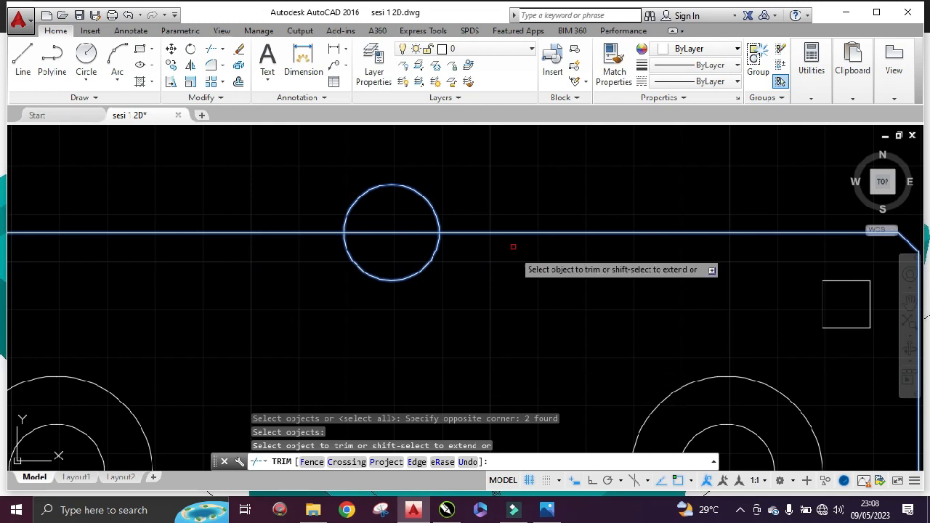
left_click(396, 185)
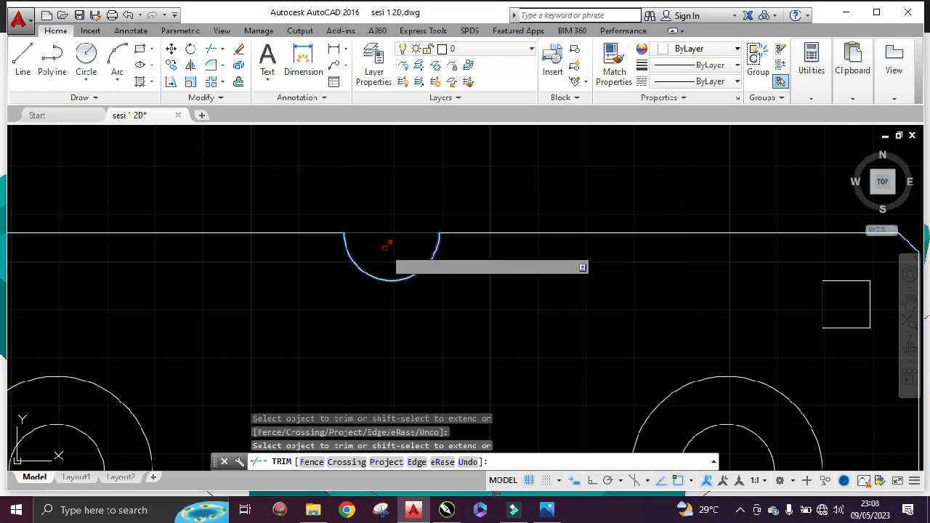
left_click(388, 233)
Trim the circle on the plate's bottom edge and the edge segment inside it to leave an inward semicircular notch
scroll(388, 233, "down", 8)
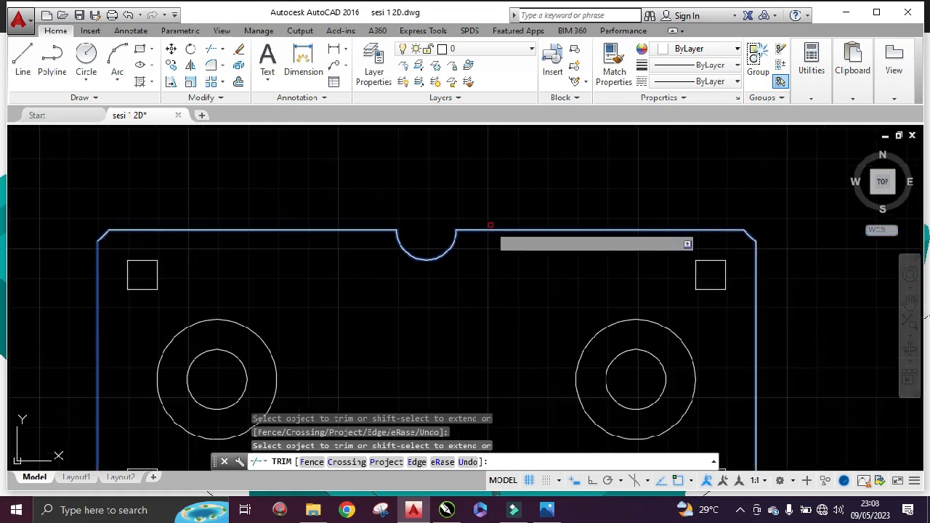
scroll(484, 294, "up", 6)
scroll(494, 333, "down", 4)
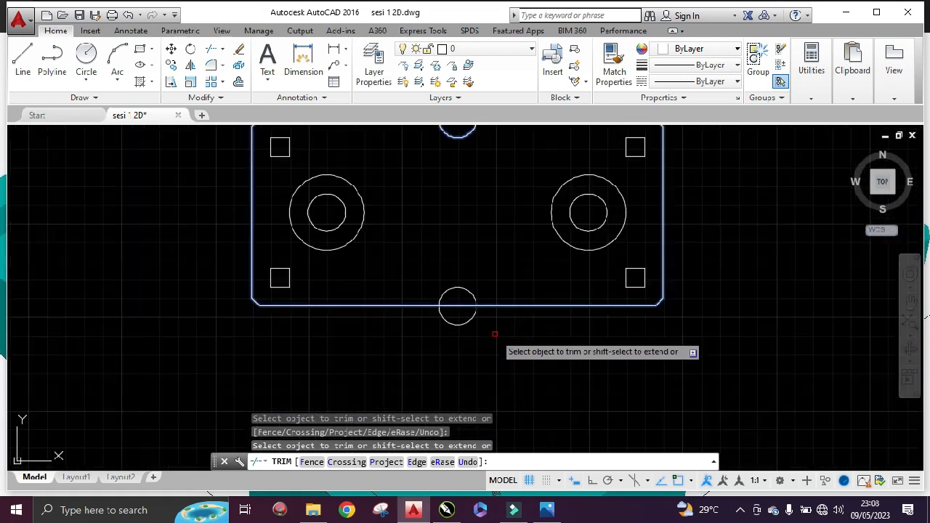
scroll(502, 343, "up", 4)
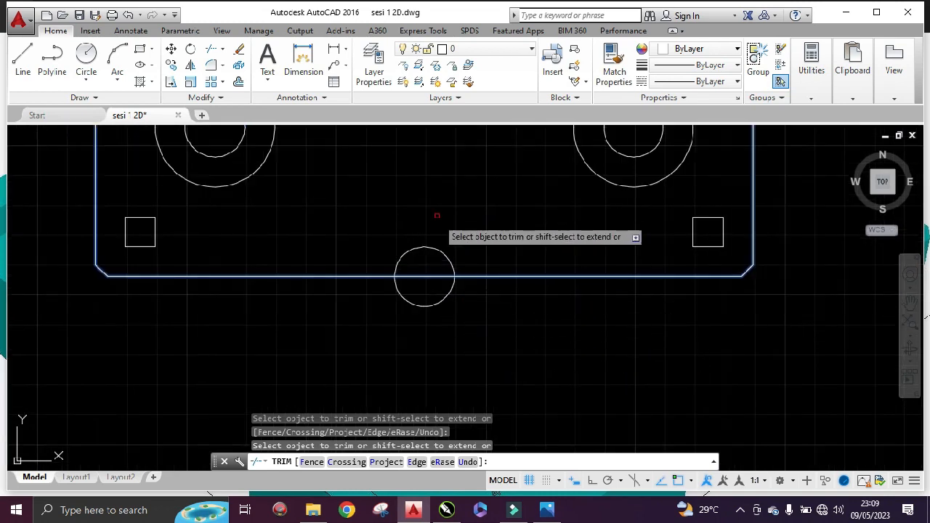
key("Escape")
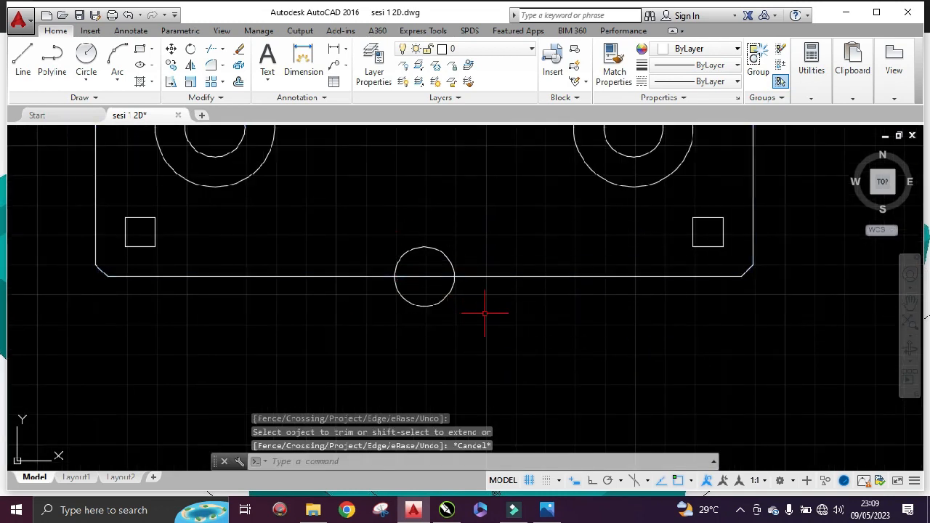
type("trim")
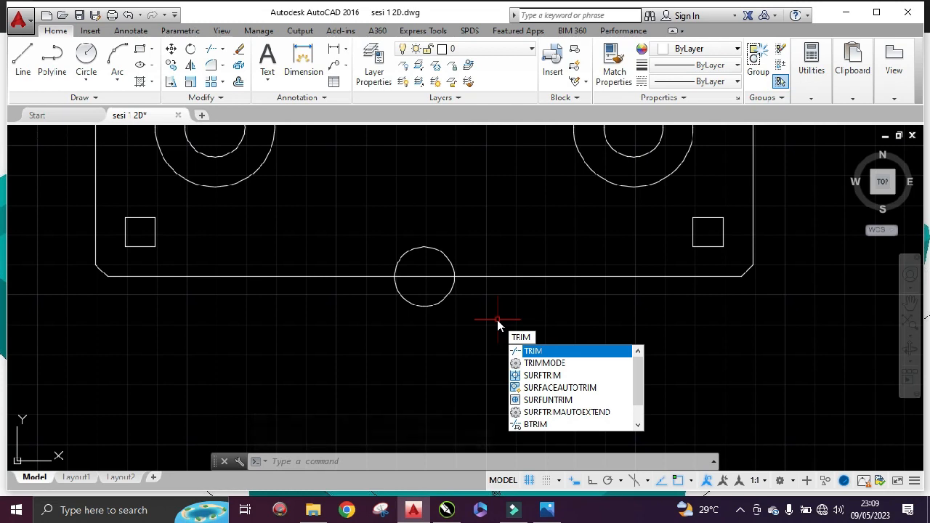
key("Return")
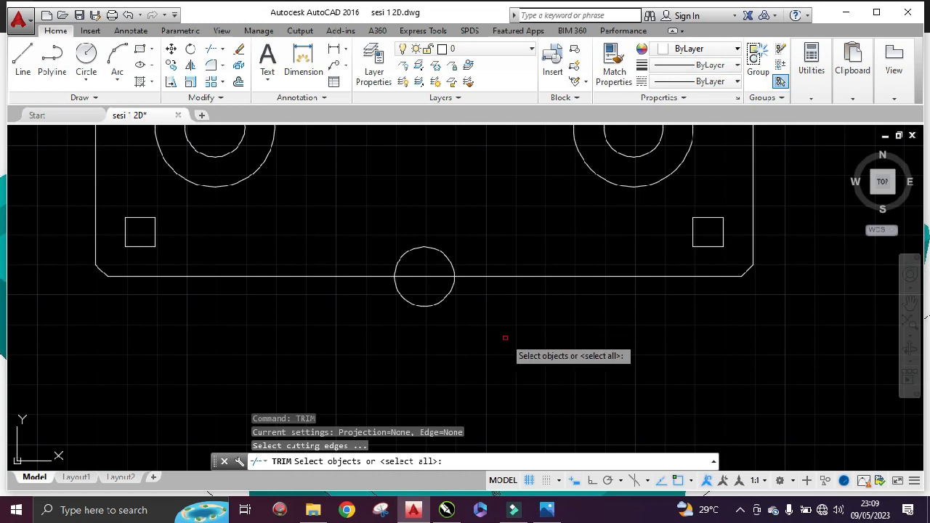
left_click(347, 217)
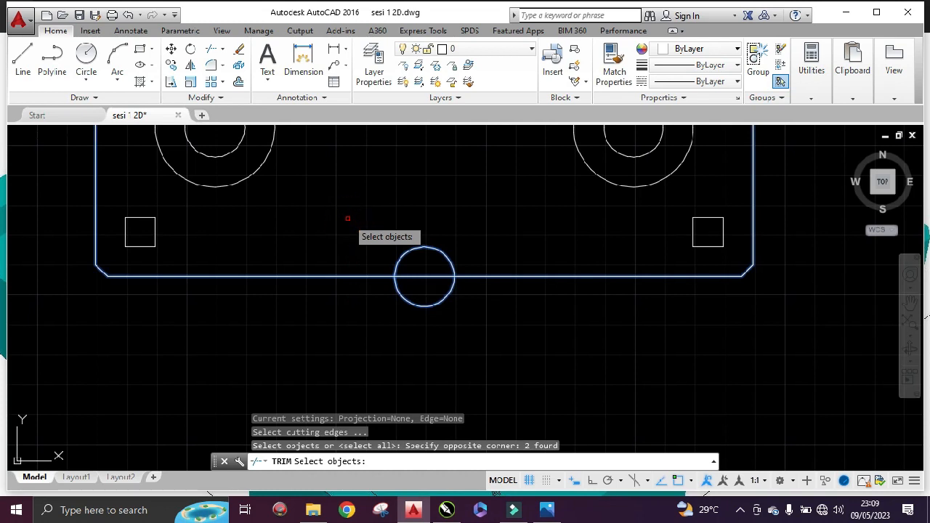
key("Return")
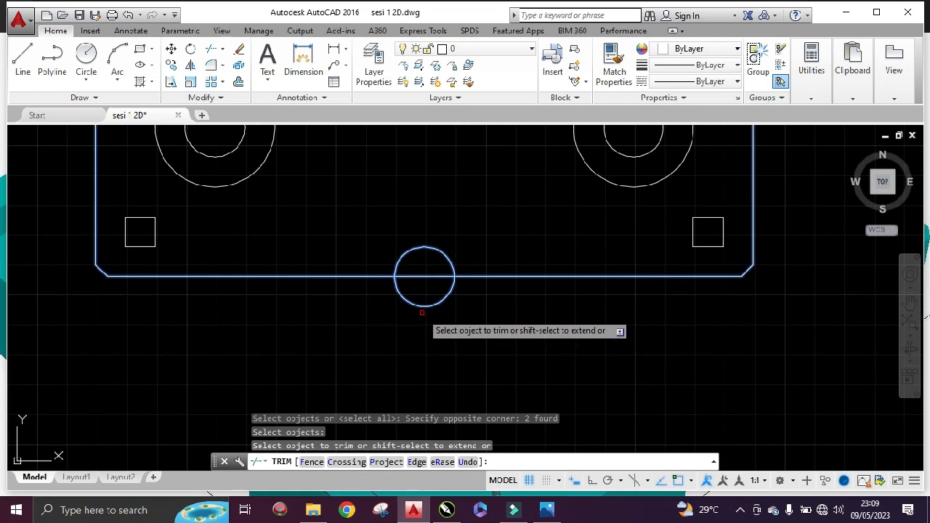
left_click(425, 275)
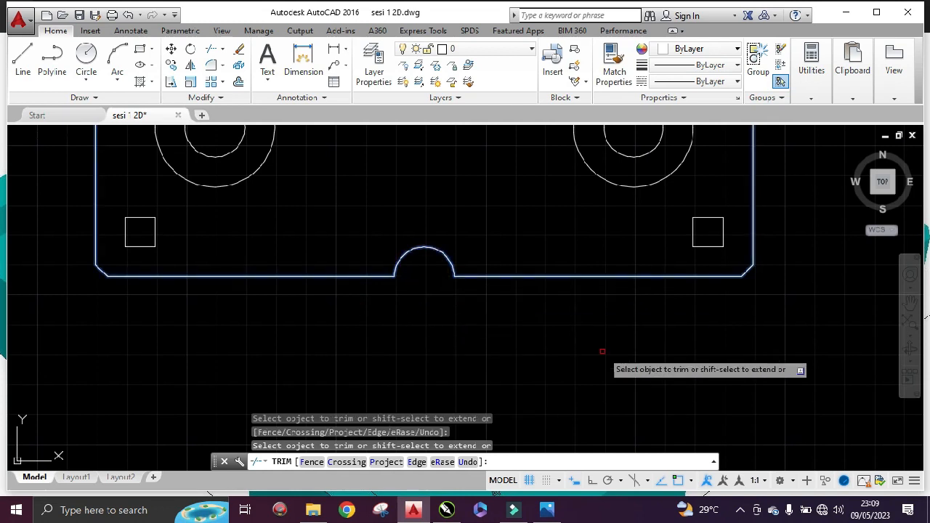
key("Escape")
Add a linear dimension for the plate's overall length between its left and right sides, placed well above the top edge
scroll(594, 257, "down", 5)
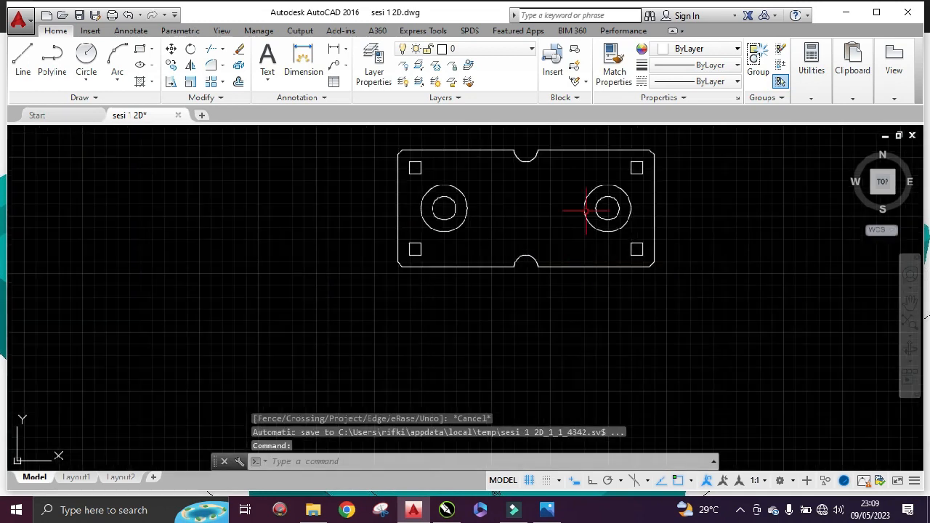
mouse_move(572, 218)
middle_mouse_down()
mouse_move(544, 230)
mouse_move(523, 259)
middle_mouse_up()
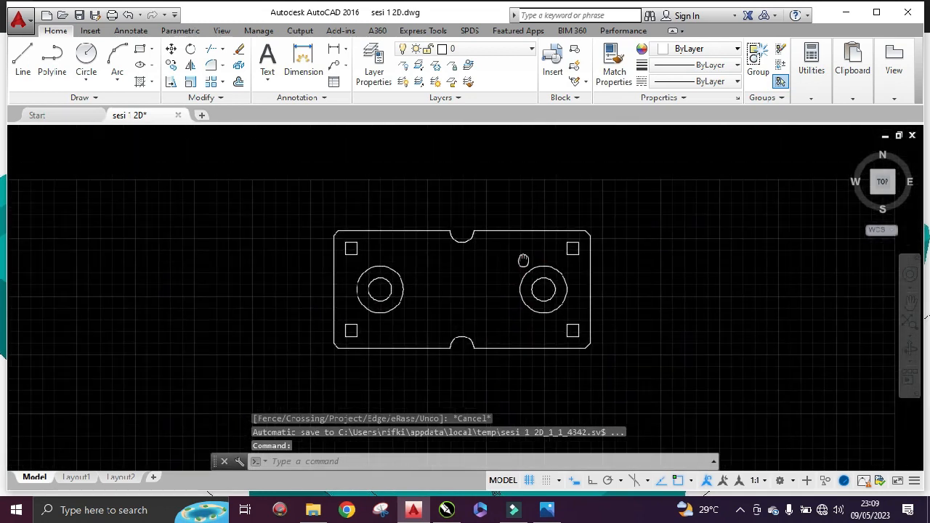
scroll(467, 314, "up", 2)
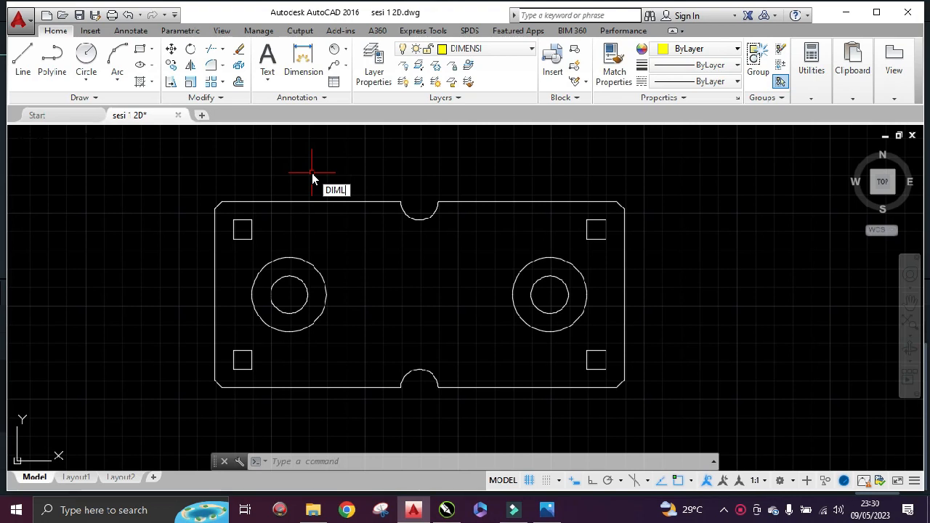
type("L")
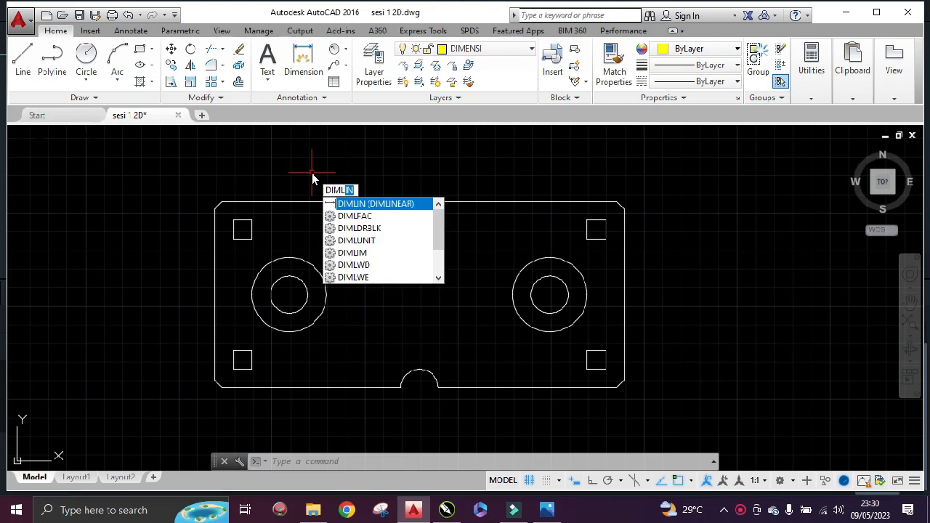
key("Return")
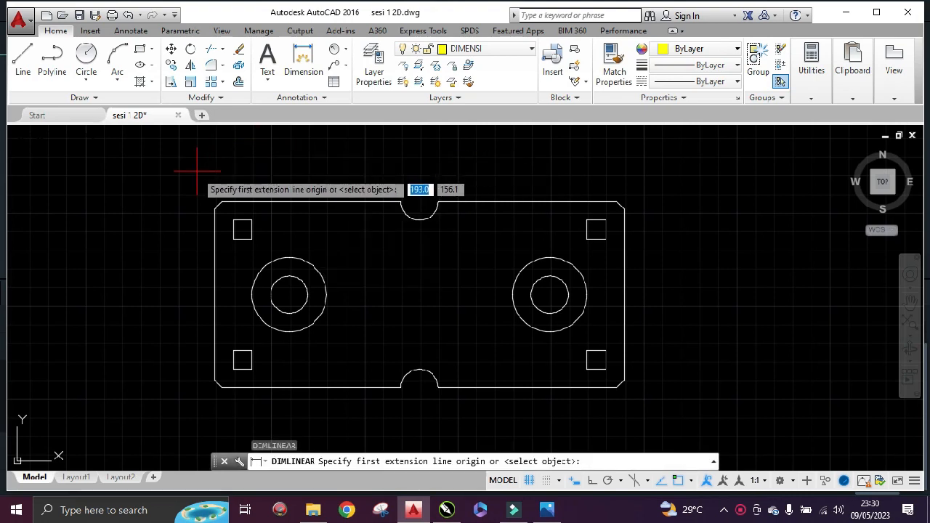
left_click(214, 207)
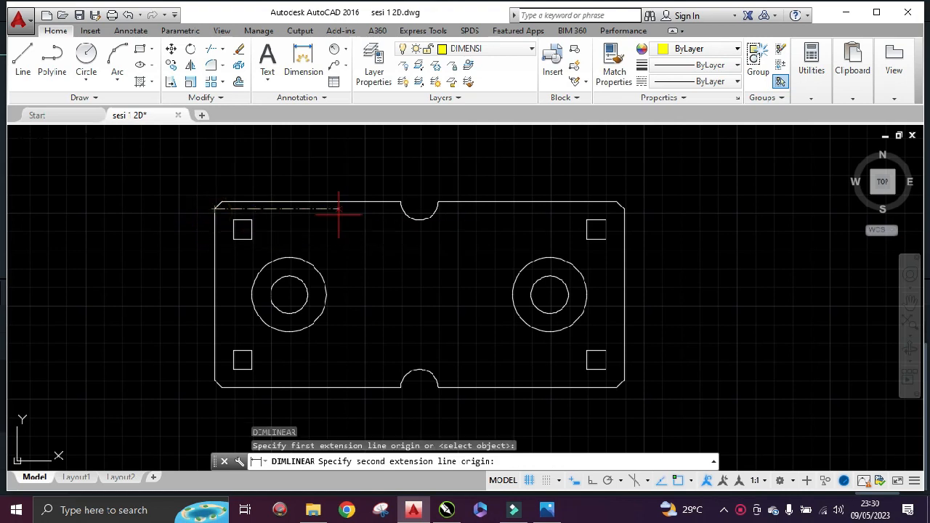
left_click(624, 206)
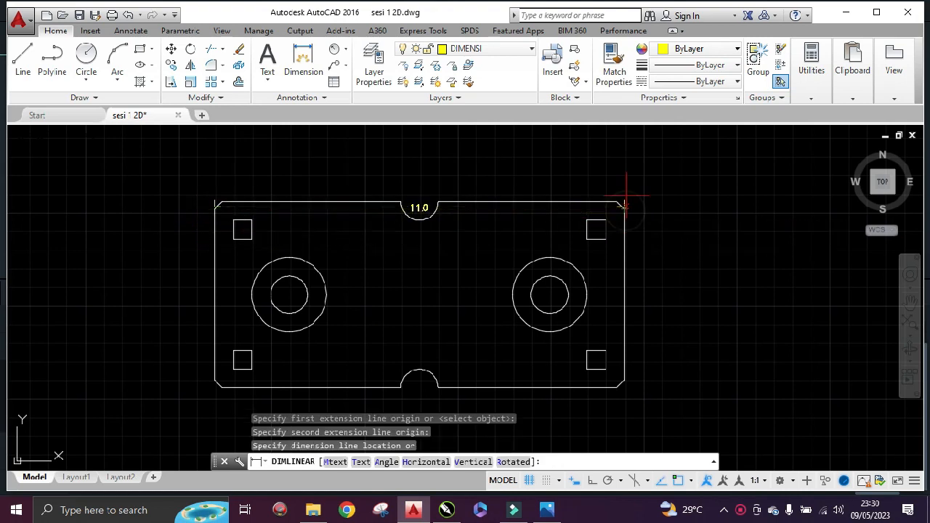
left_click(624, 149)
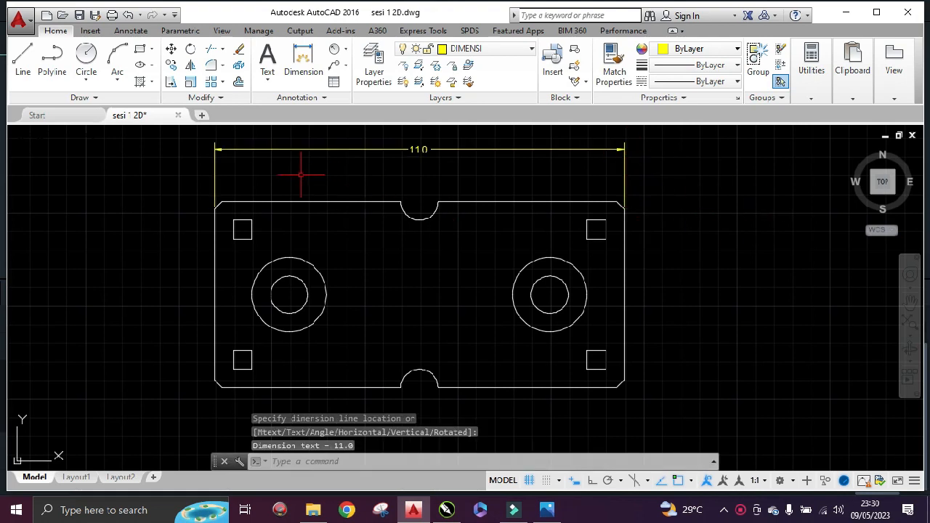
Add a vertical linear dimension for the plate's overall height between the top and bottom edges, placed outside the left side
key("Return")
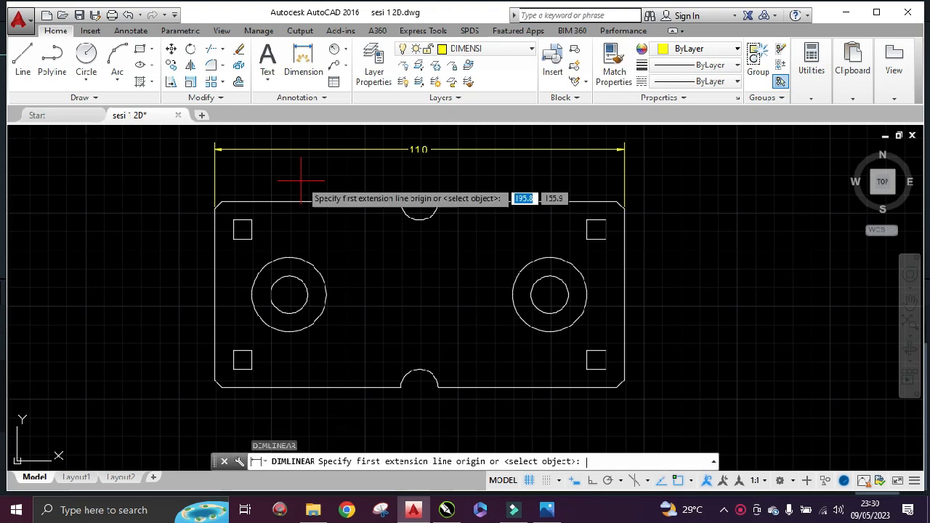
left_click(221, 202)
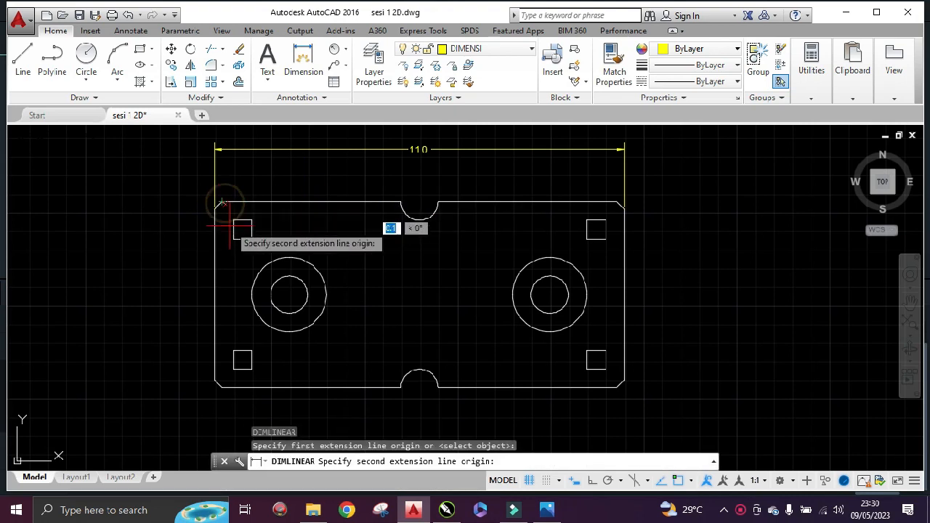
left_click(224, 388)
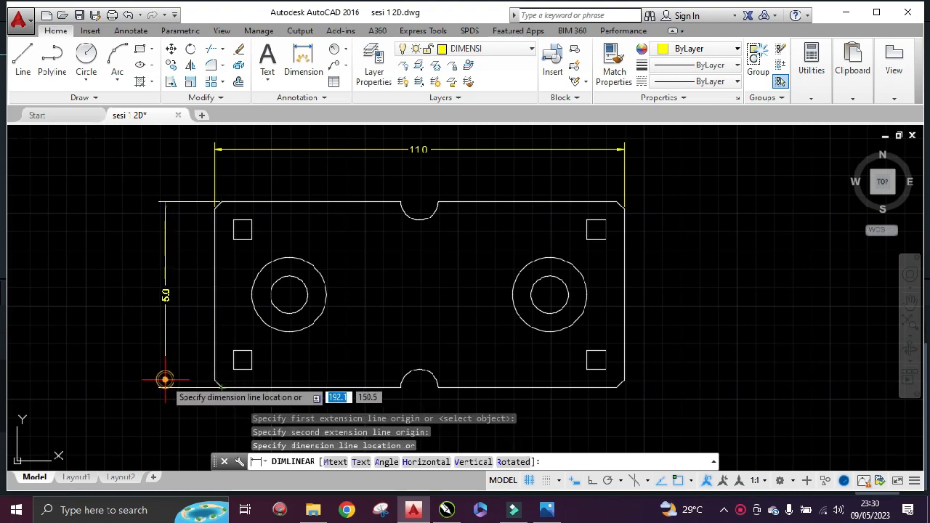
left_click(164, 378)
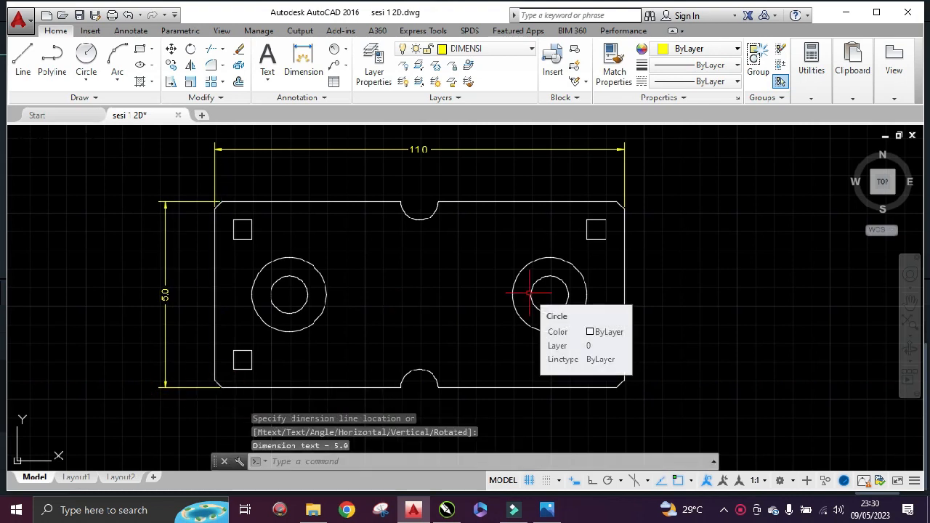
Dimension the straight part of the left side between its two chamfers, placed between the plate and the overall height dimension
key("space")
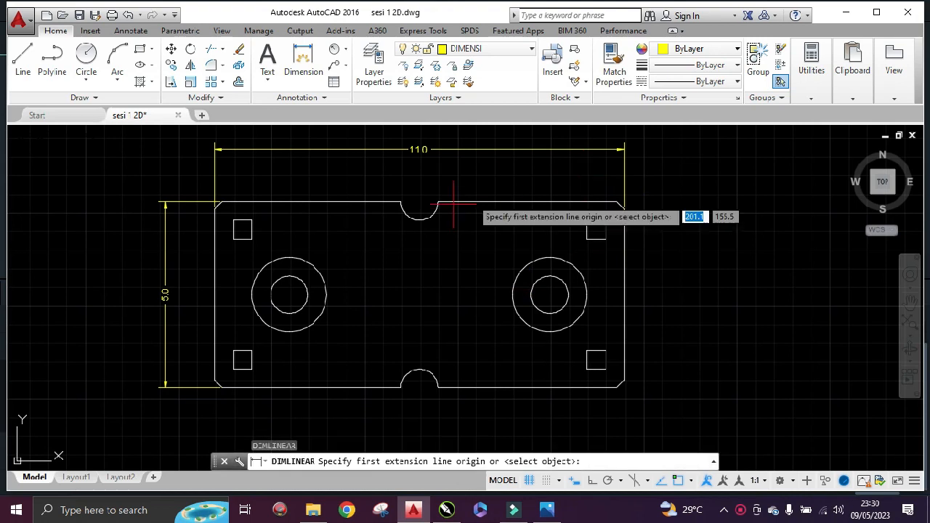
left_click(215, 209)
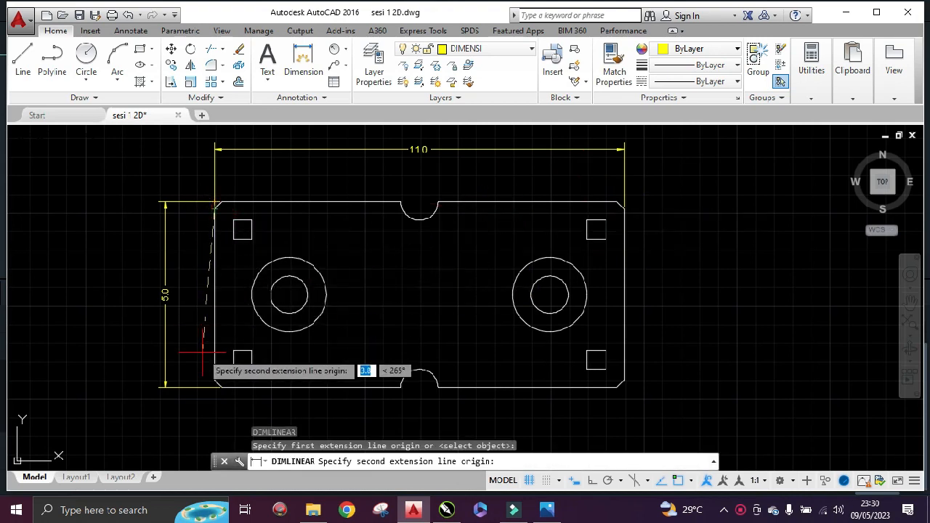
left_click(214, 380)
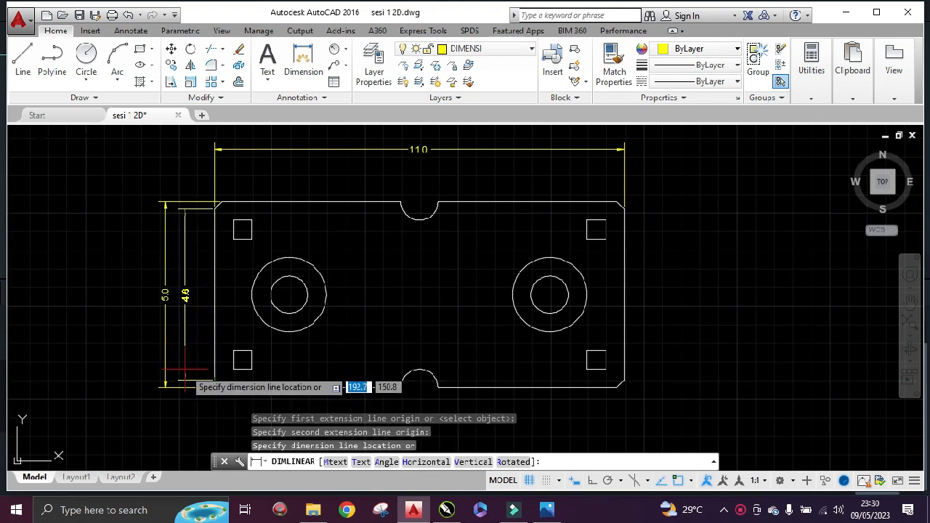
left_click(186, 369)
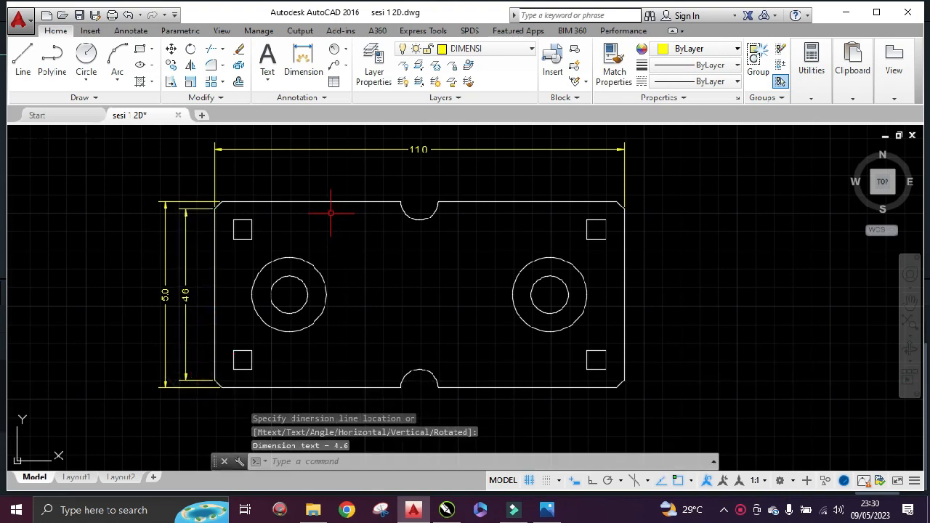
Dimension the distance along the top edge between the two corner chamfers, placed just below the overall length dimension
key("space")
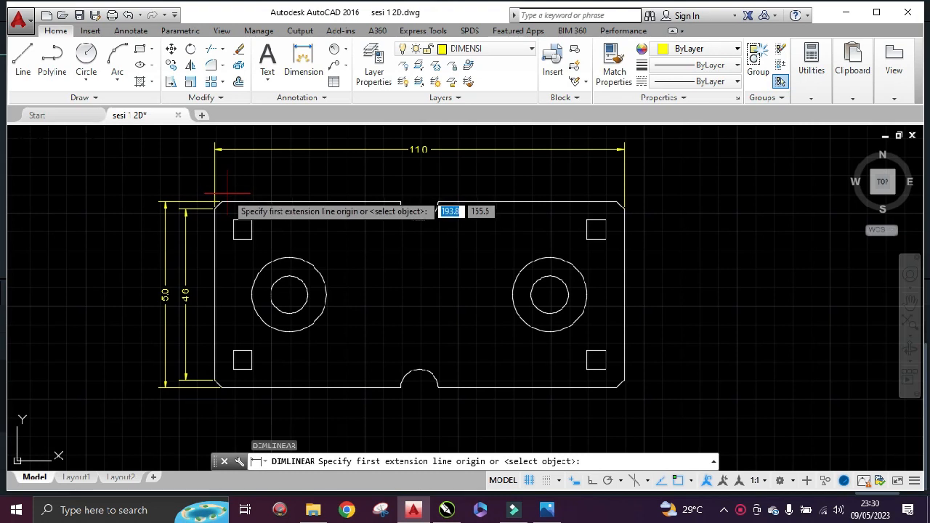
left_click(221, 202)
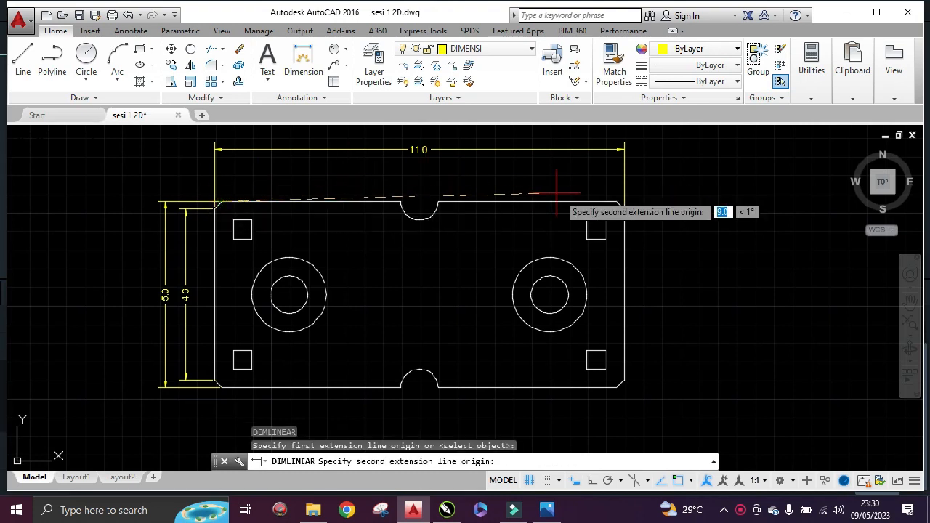
left_click(617, 202)
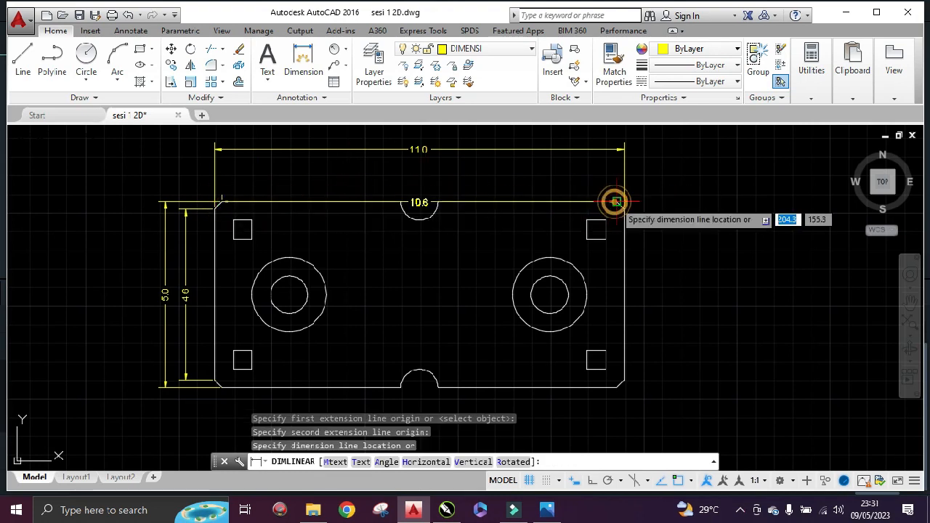
left_click(607, 165)
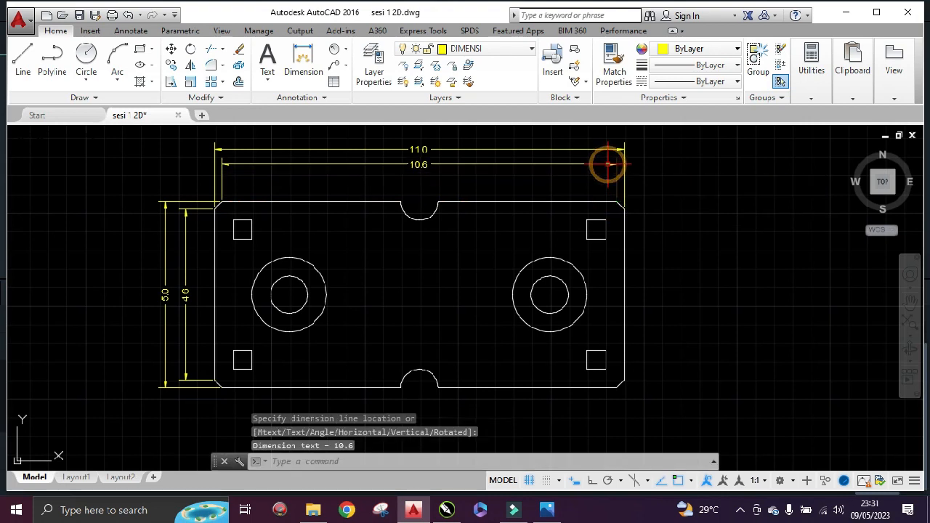
Dimension the top edge segment from the left chamfer to the notch's left end, placed below the chamfer-to-chamfer dimension
key("Return")
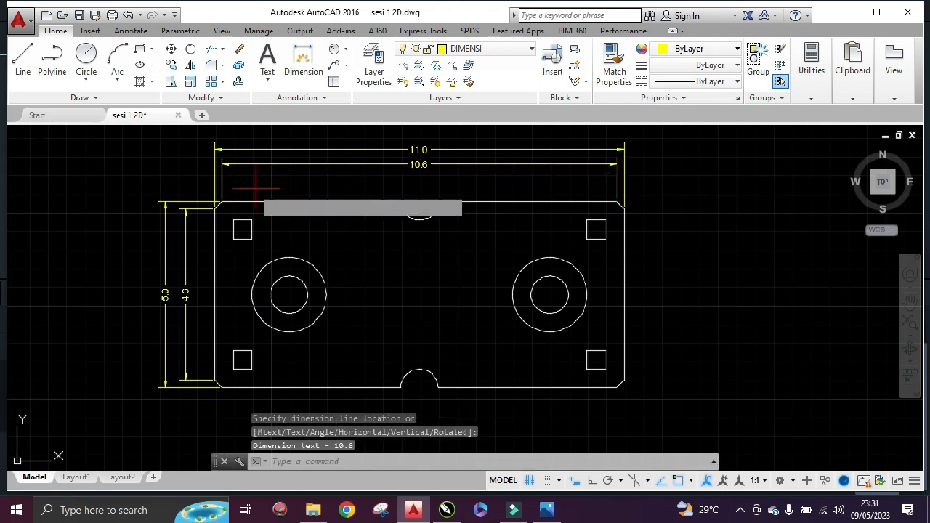
left_click(221, 202)
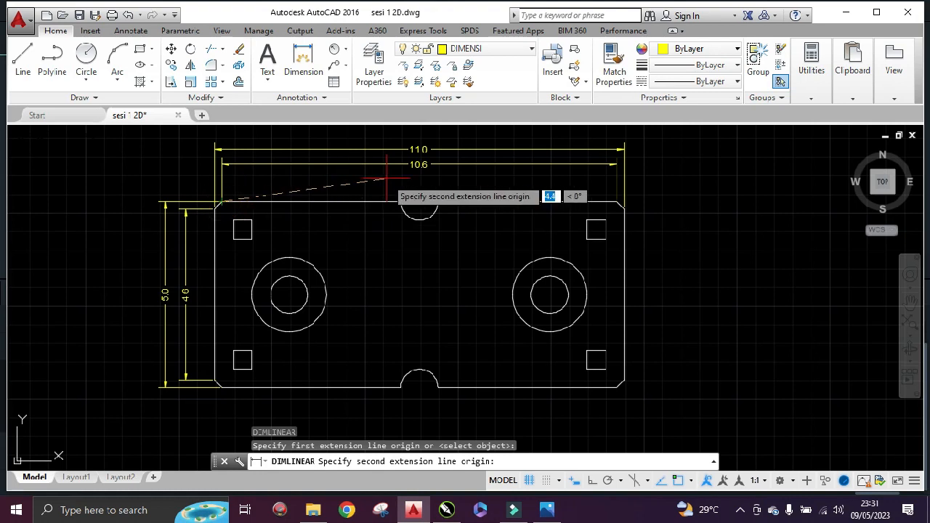
left_click(400, 202)
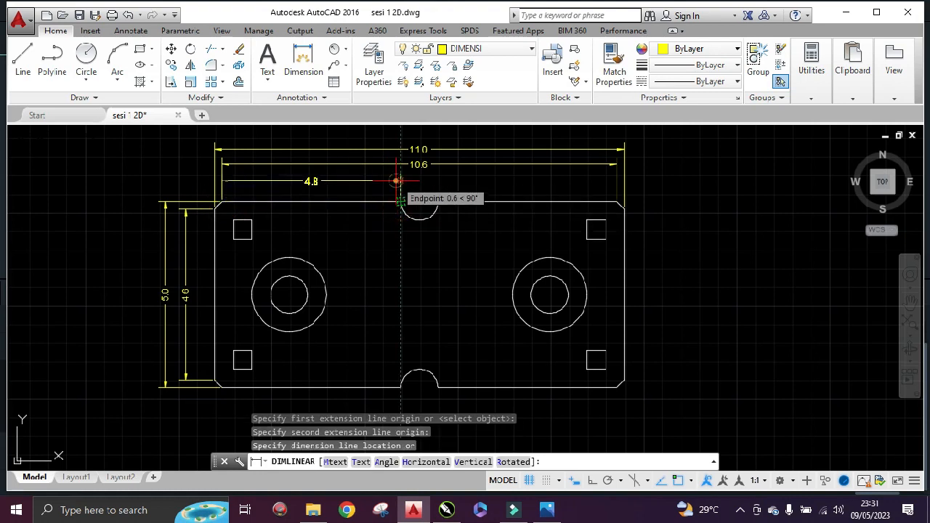
left_click(396, 181)
Dimension the top edge segment from the notch's right end to the right chamfer, placed in line with the left segment's dimension
key("Return")
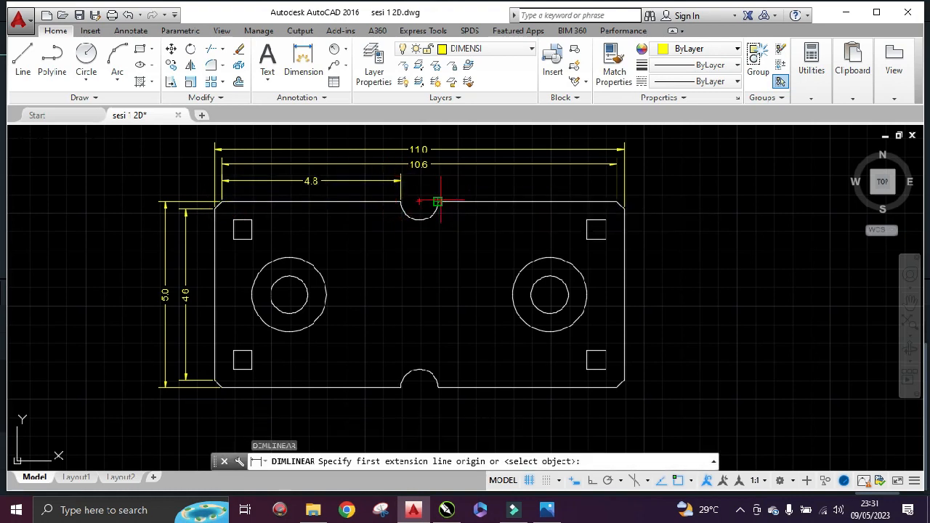
left_click(437, 202)
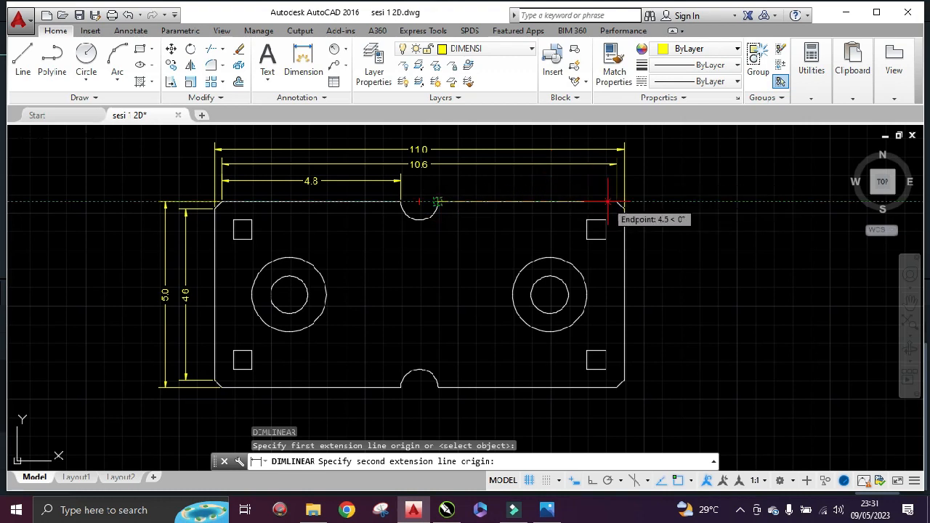
left_click(615, 202)
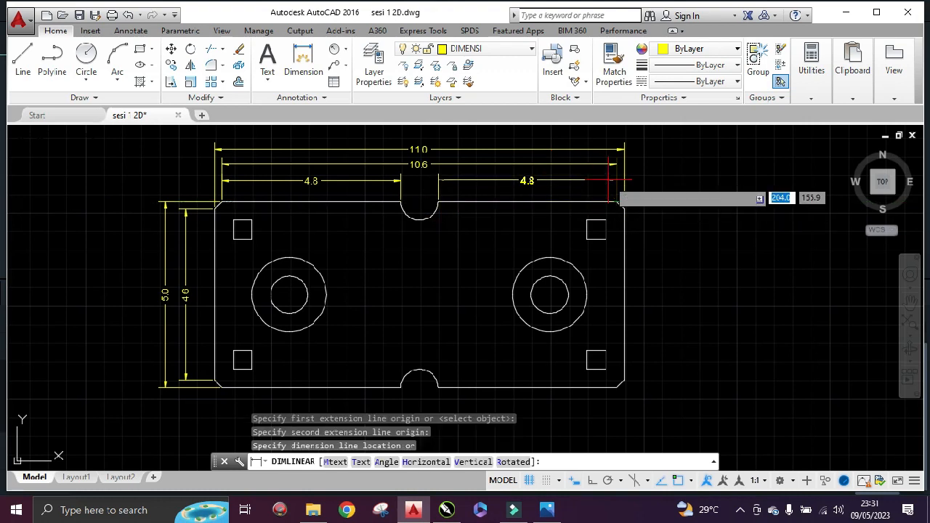
left_click(607, 181)
Add a horizontal linear dimension from the top notch's left end to its centre, placed just below the notch
scroll(454, 224, "up", 2)
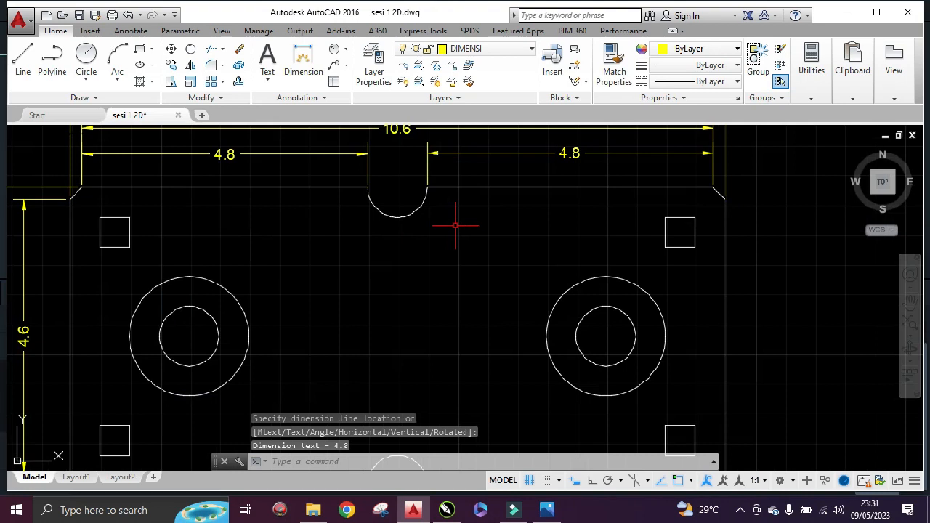
key("Return")
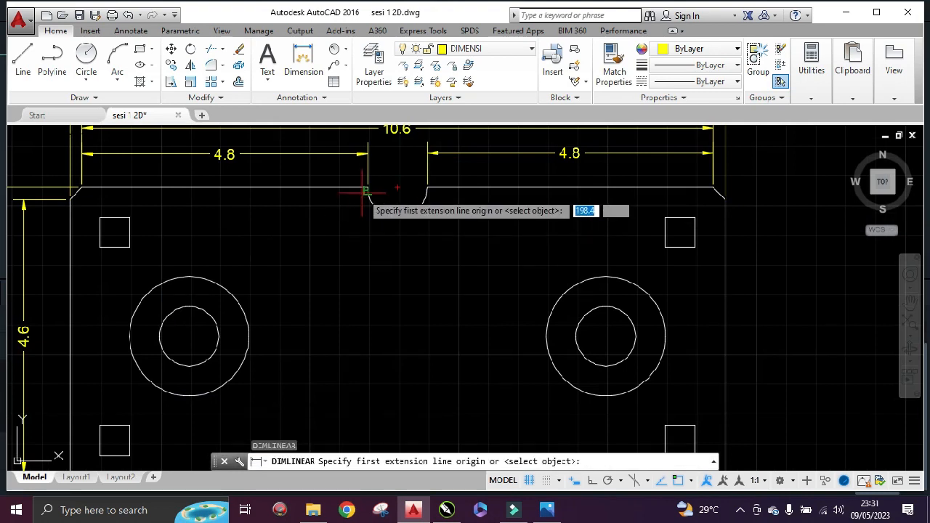
left_click(367, 188)
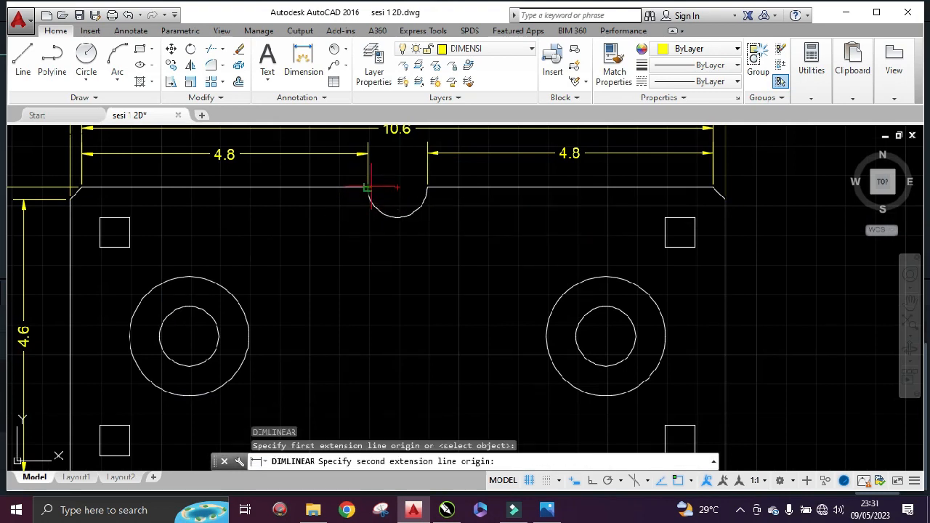
left_click(396, 186)
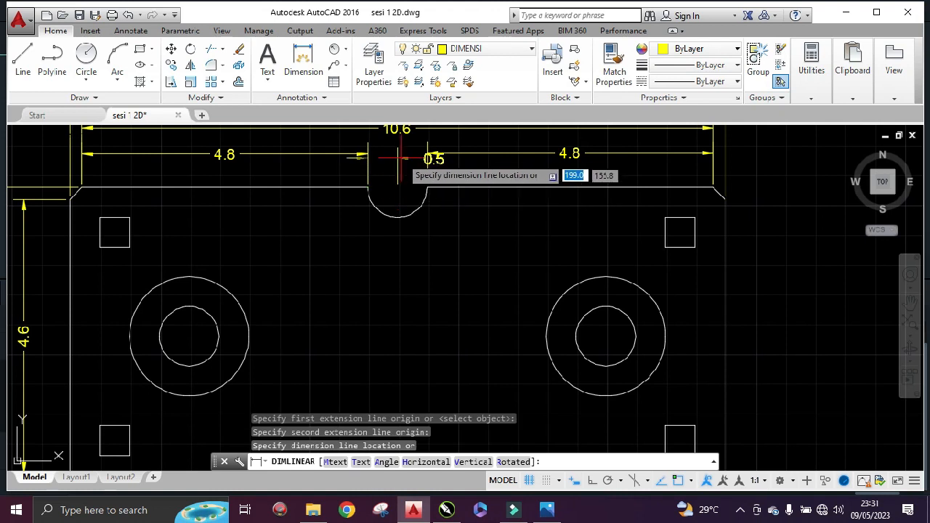
left_click(424, 241)
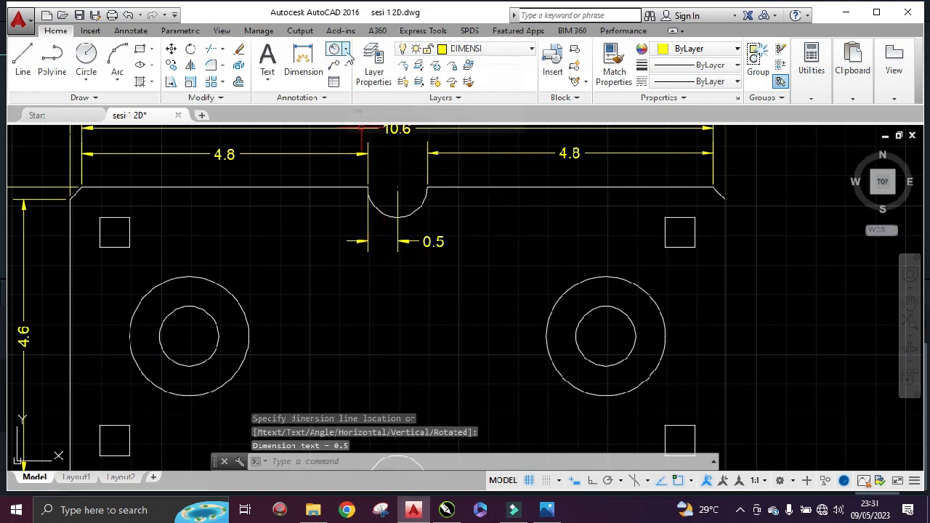
Add a radius dimension to the top notch's arc, with its text placed inside the plate to the lower right of the notch
left_click(348, 52)
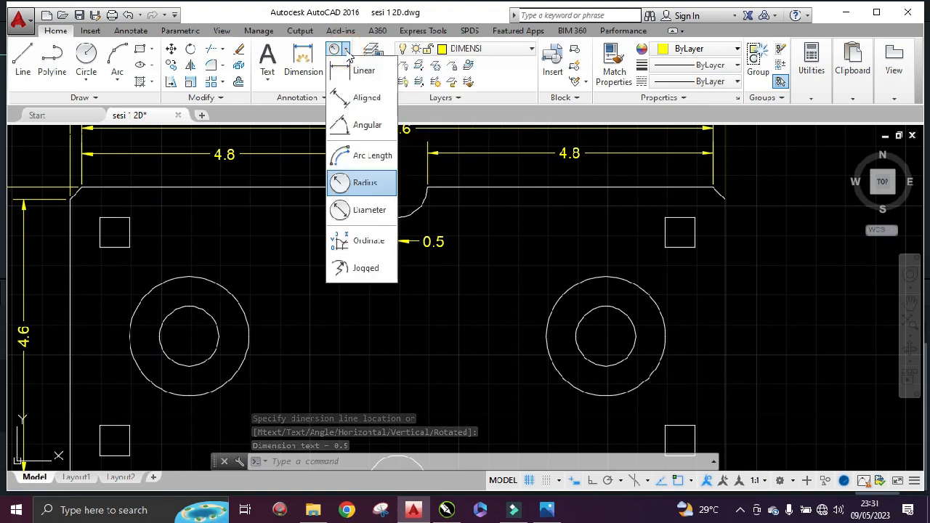
left_click(363, 184)
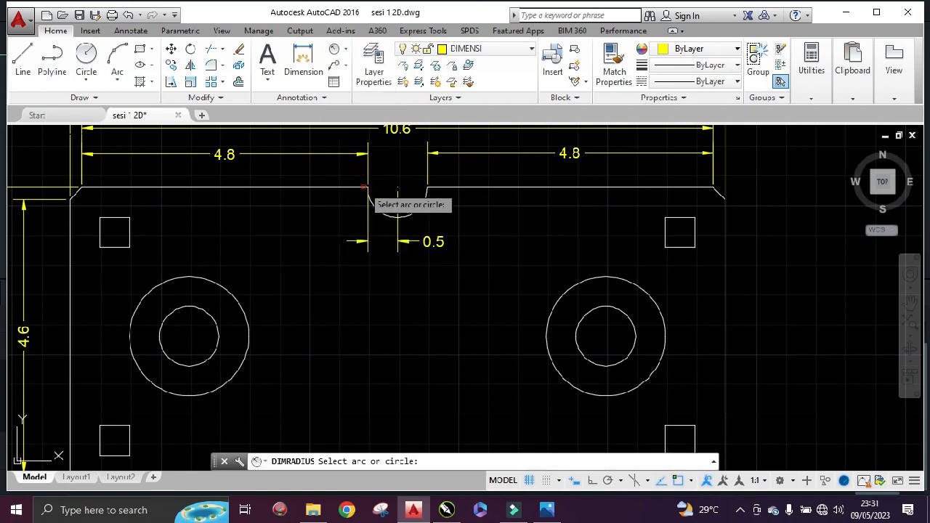
left_click(420, 209)
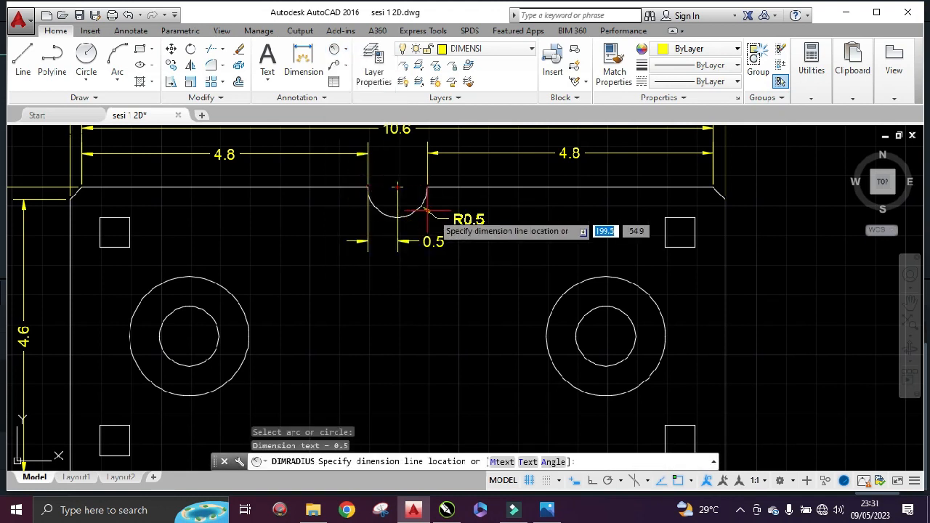
left_click(485, 226)
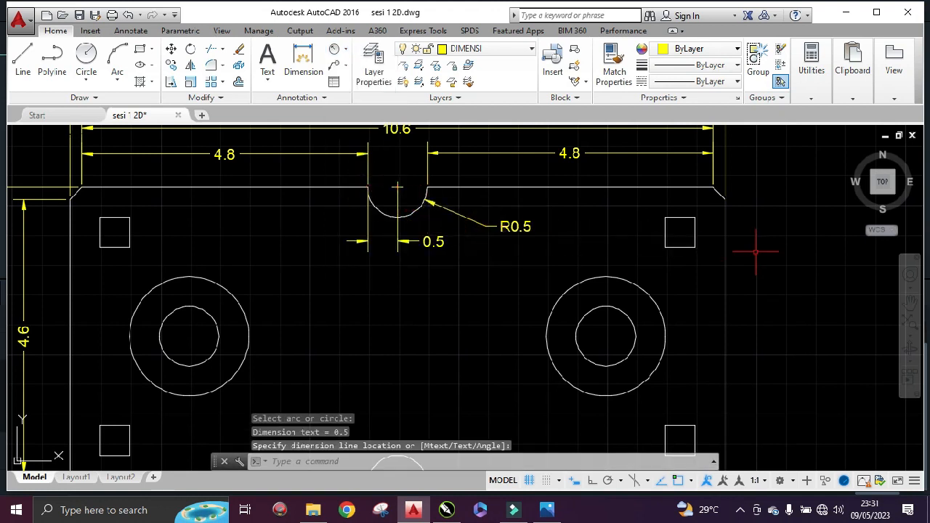
Add a radius dimension to the bottom notch's arc, with its text placed inside the plate to the upper right of the notch
scroll(756, 251, "down", 4)
middle_click_drag(749, 291, 641, 247)
scroll(501, 317, "up", 2)
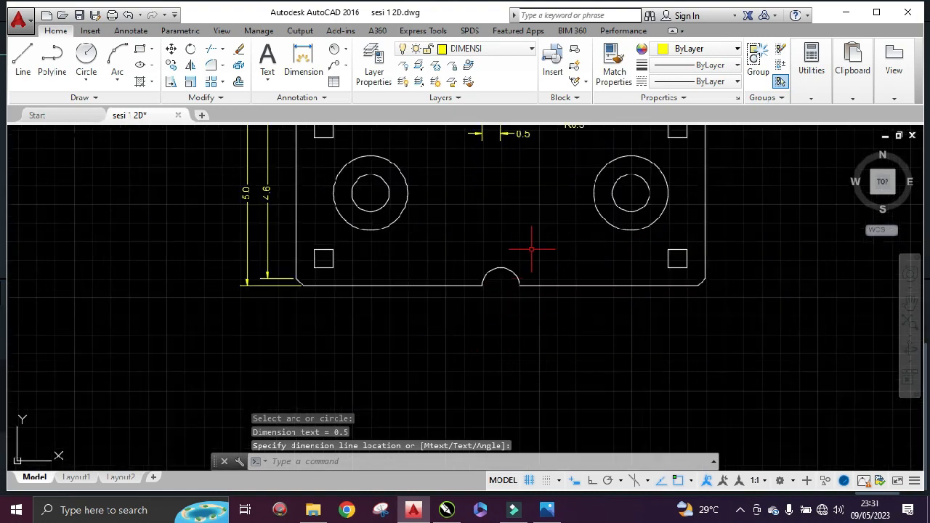
scroll(531, 249, "up", 2)
key("Return")
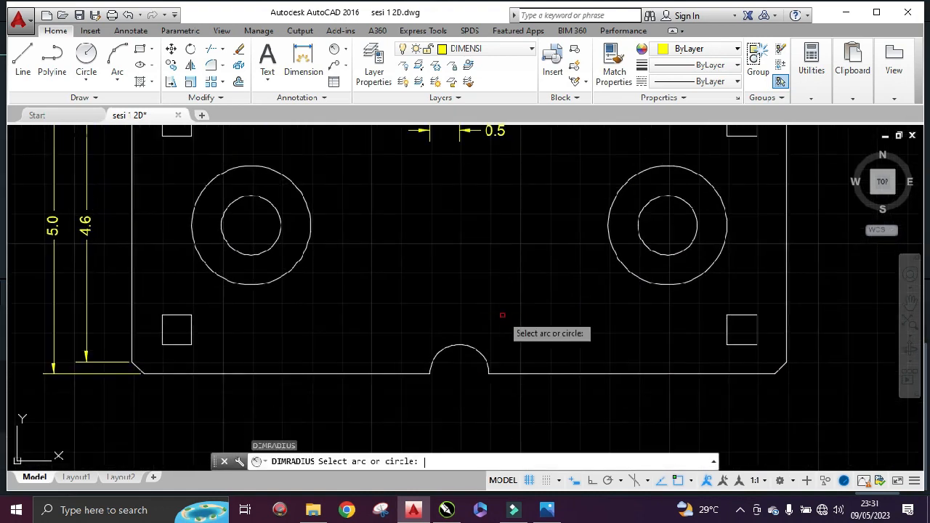
left_click(476, 349)
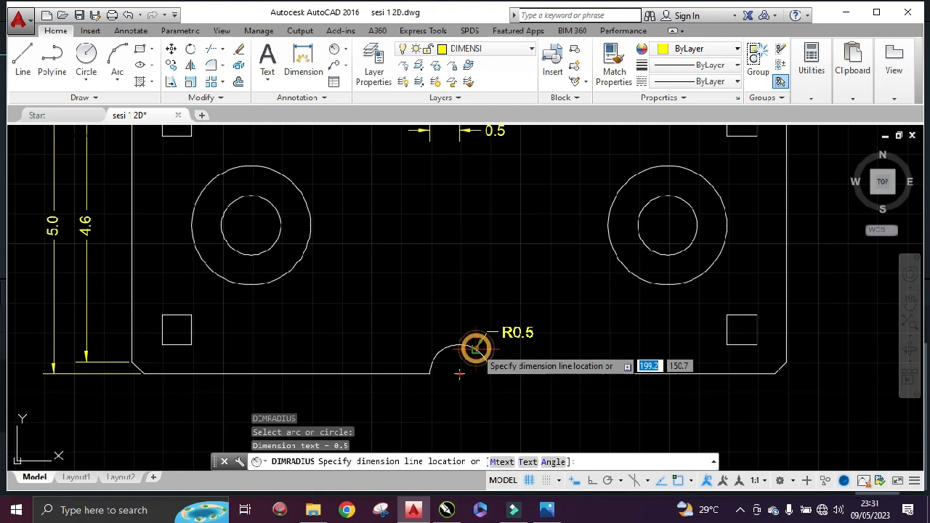
left_click(500, 301)
Dimension the upper-left square's width above it and its height along its right side
scroll(592, 260, "down", 4)
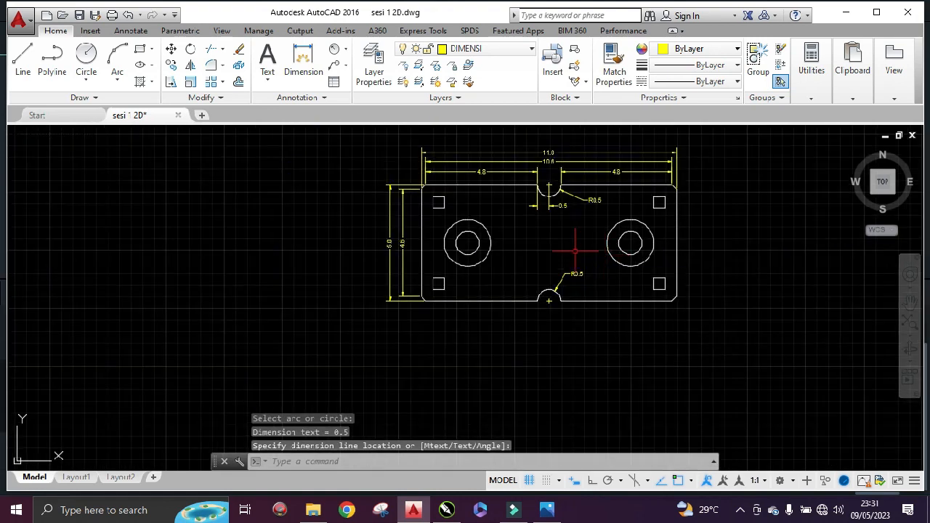
scroll(464, 197, "up", 4)
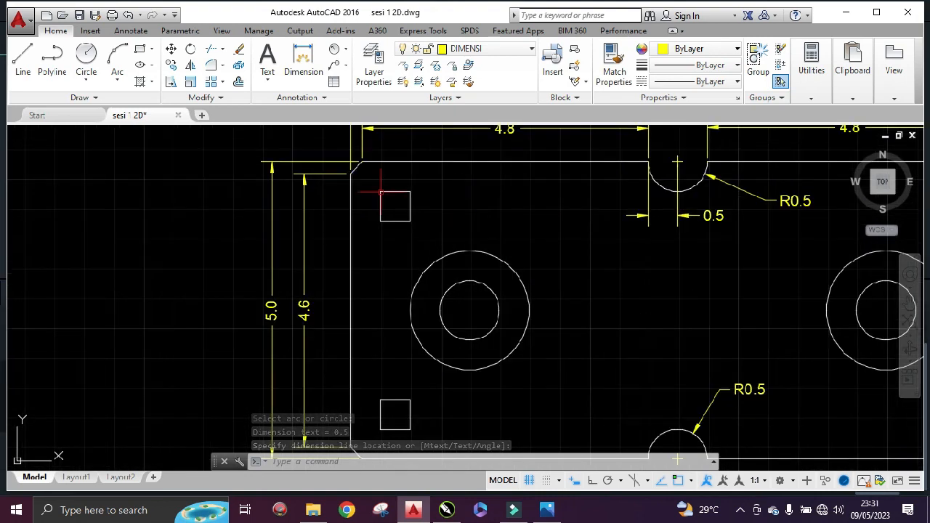
scroll(380, 192, "up", 6)
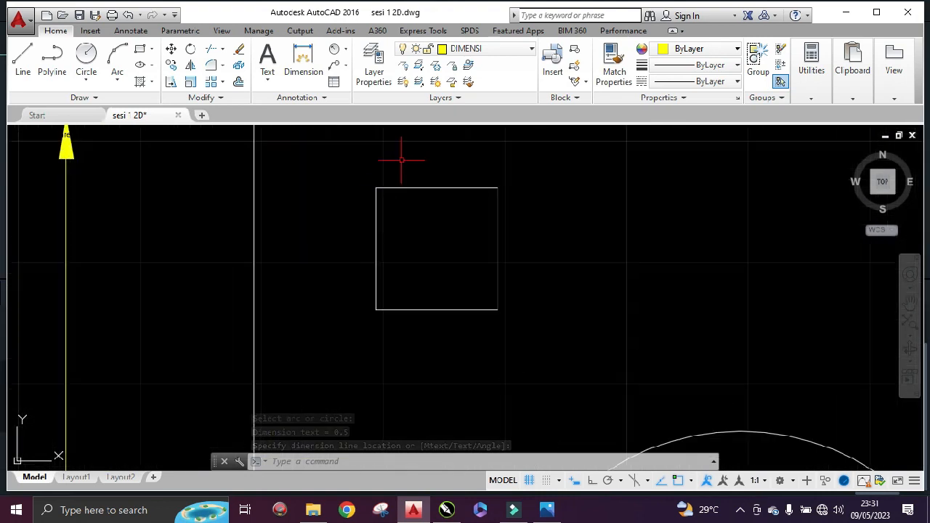
left_click(302, 51)
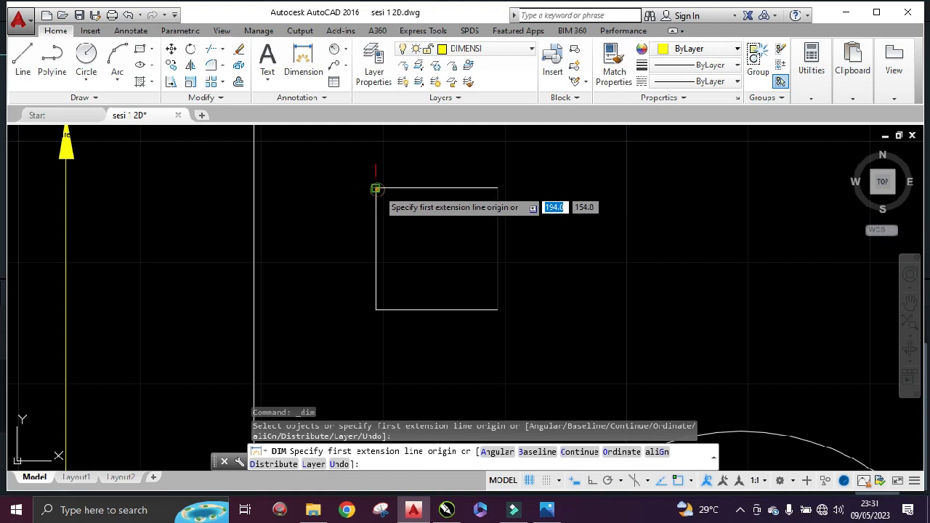
left_click(375, 189)
left_click(497, 188)
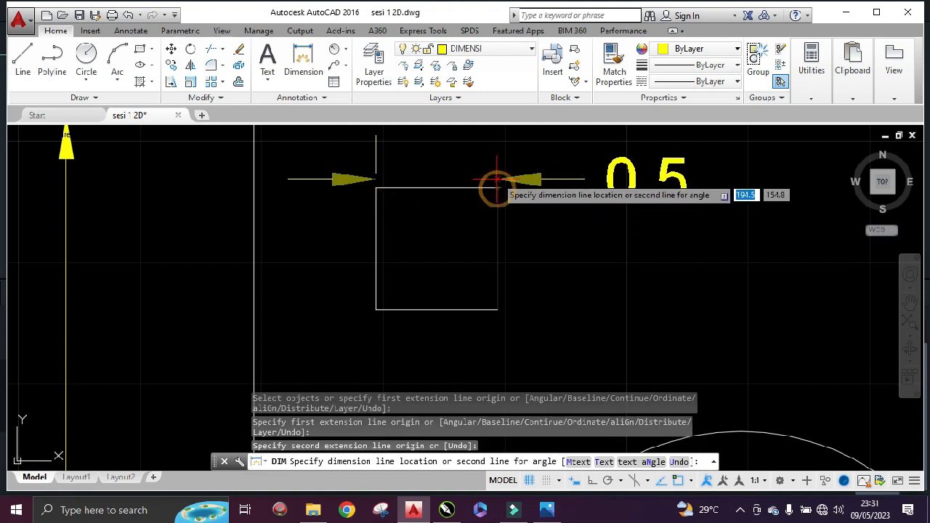
left_click(494, 152)
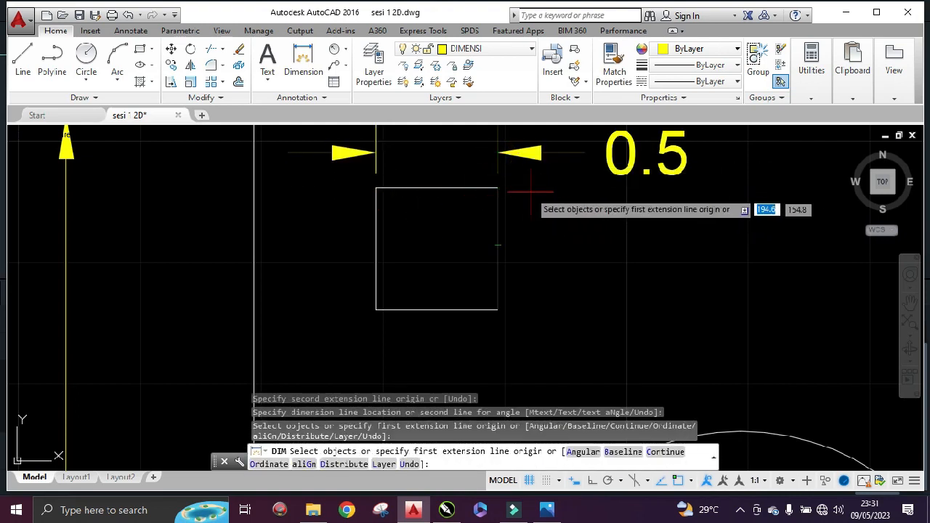
left_click(497, 187)
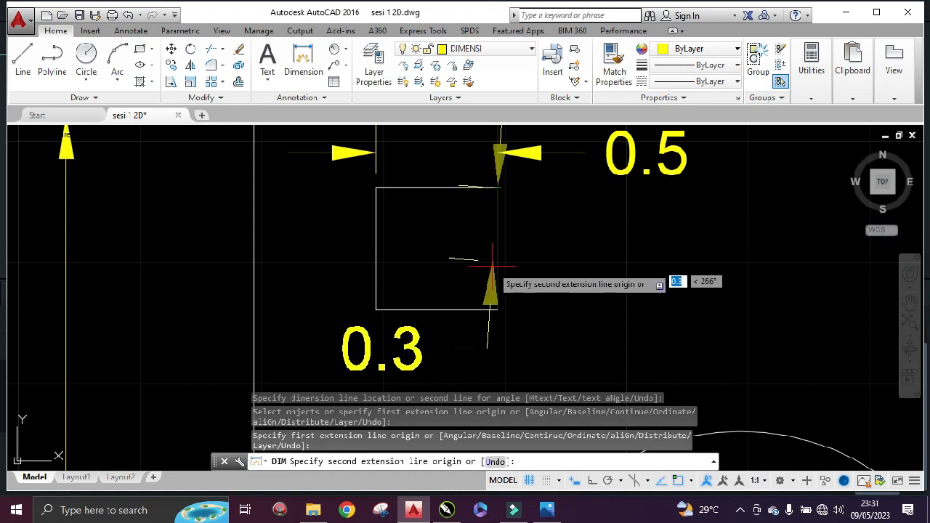
left_click(496, 309)
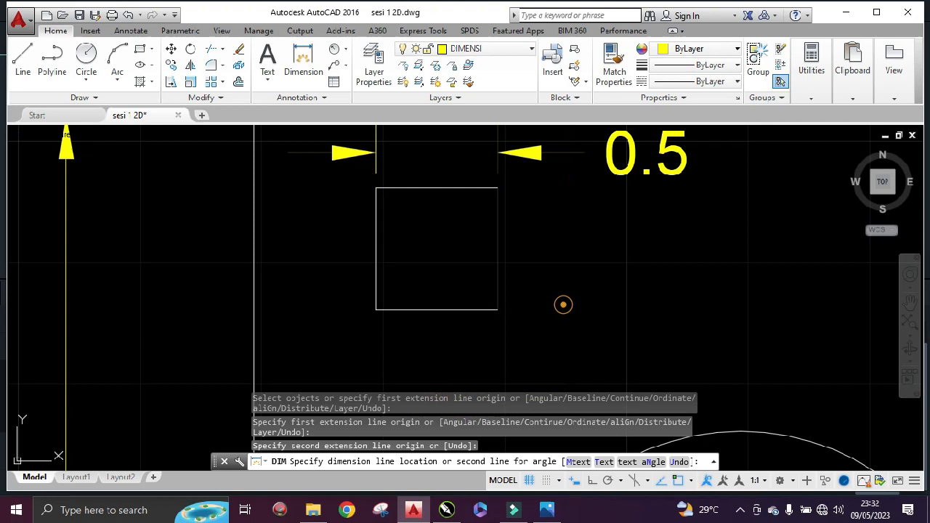
left_click(563, 304)
Add a radius dimension to the inner circle of the left pair, with its text outside the outer circle at the upper right
scroll(619, 299, "down", 4)
middle_click_drag(731, 324, 561, 289)
scroll(564, 293, "down", 4)
middle_click_drag(610, 313, 496, 284)
scroll(487, 283, "up", 2)
scroll(436, 290, "up", 2)
middle_click_drag(392, 305, 465, 269)
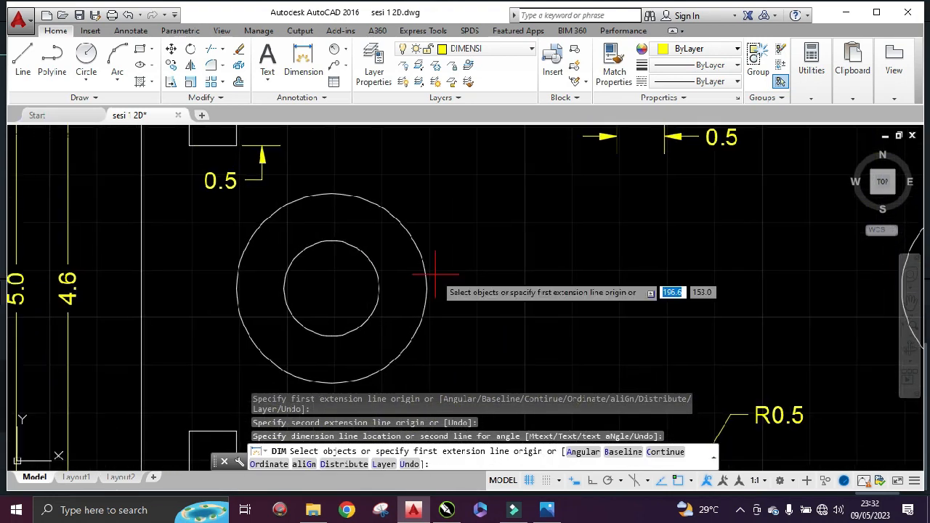
left_click(334, 55)
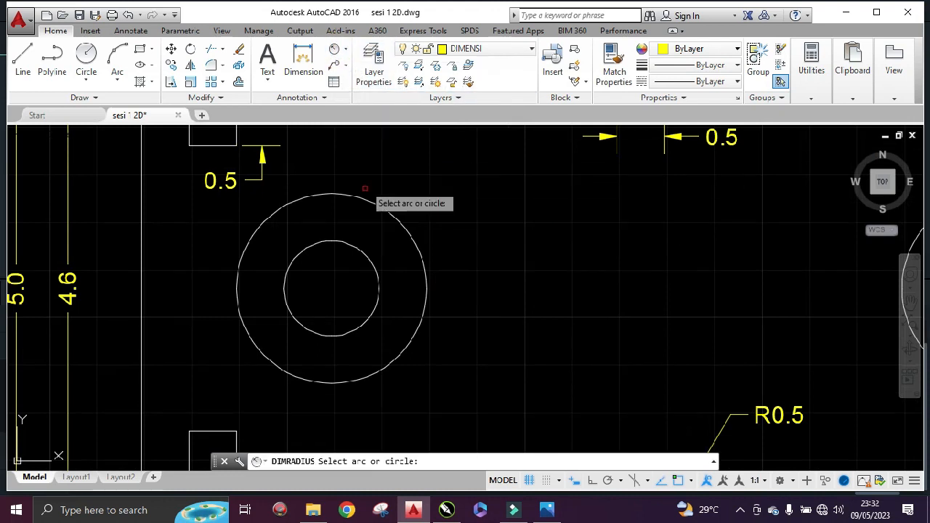
left_click(356, 249)
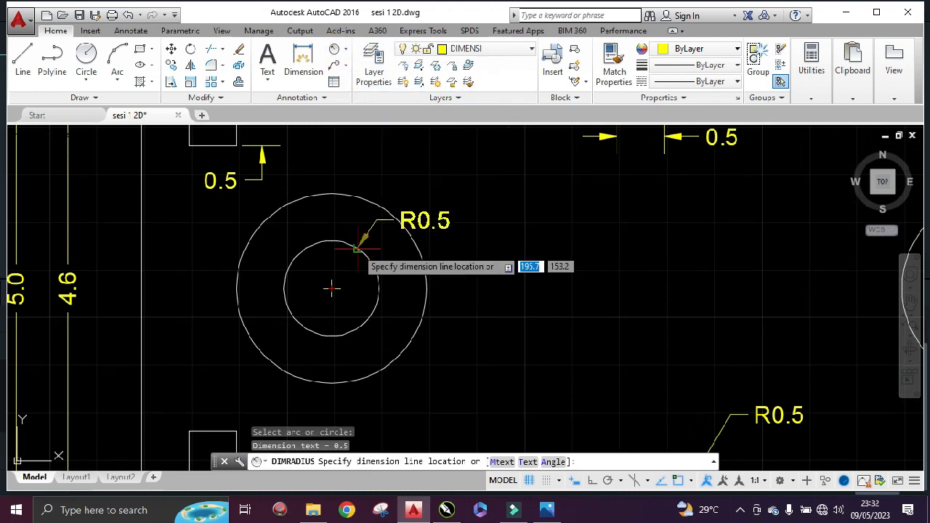
left_click(440, 182)
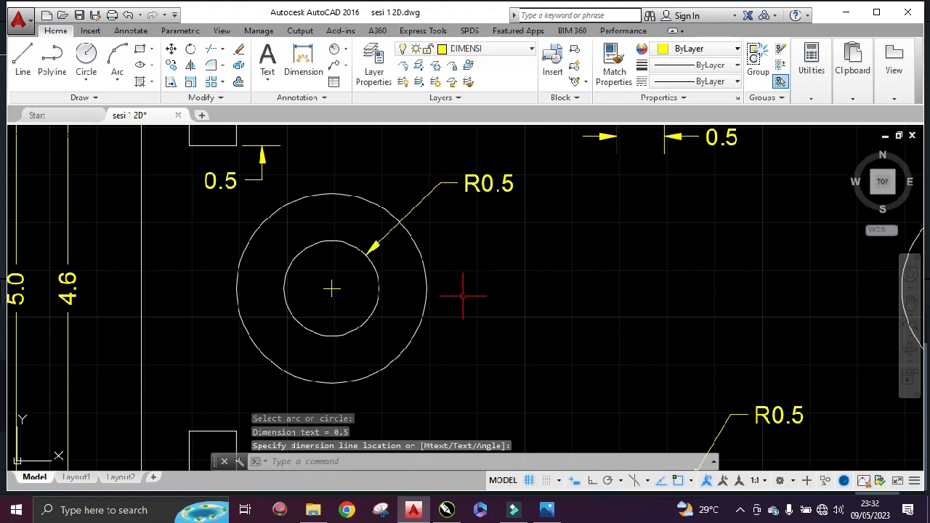
Add a radius dimension to the outer circle of the left pair, with its text just below the inner circle's radius text
left_click(335, 55)
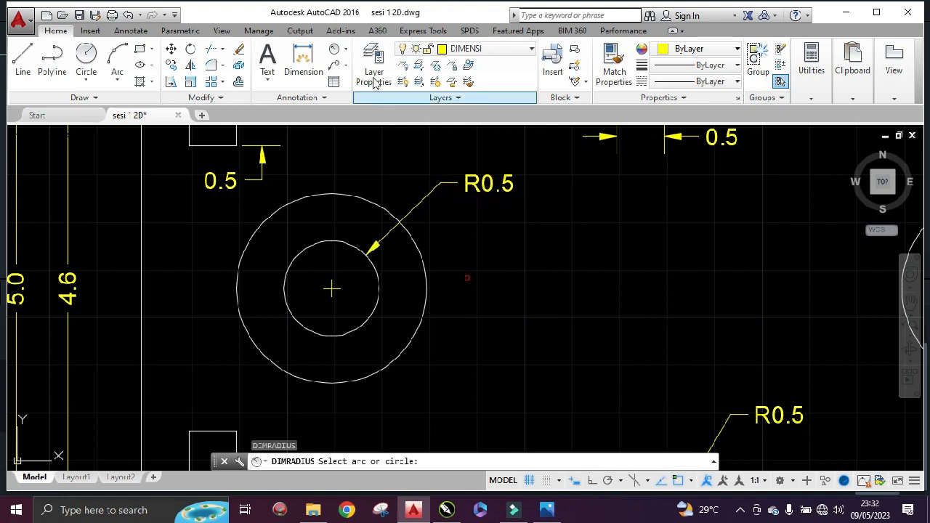
left_click(421, 261)
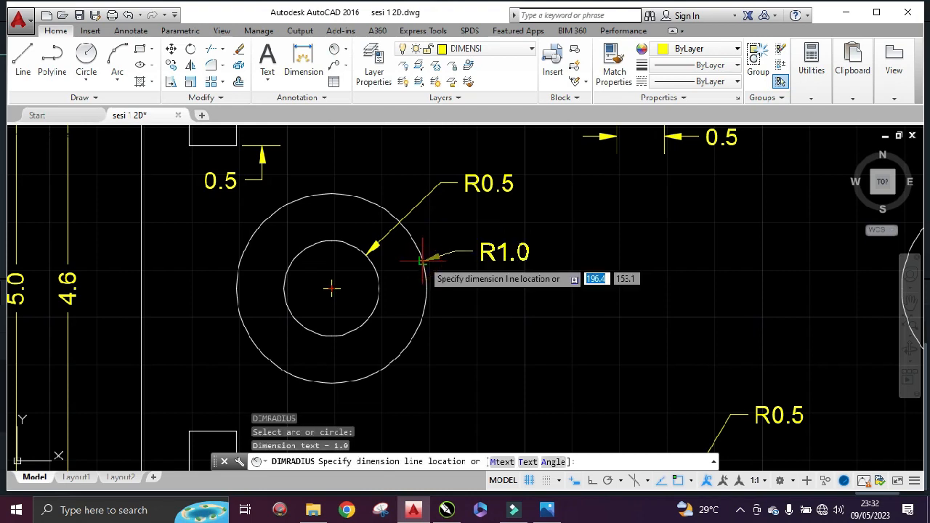
left_click(451, 220)
scroll(737, 314, "down", 4)
mouse_move(727, 321)
middle_mouse_down()
mouse_move(541, 338)
mouse_move(557, 310)
middle_mouse_up()
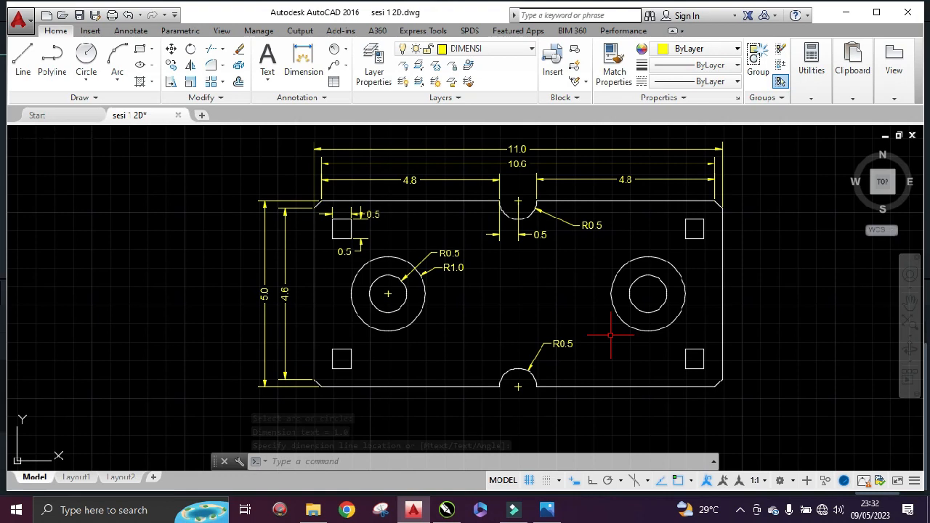
middle_click_drag(610, 335, 582, 349)
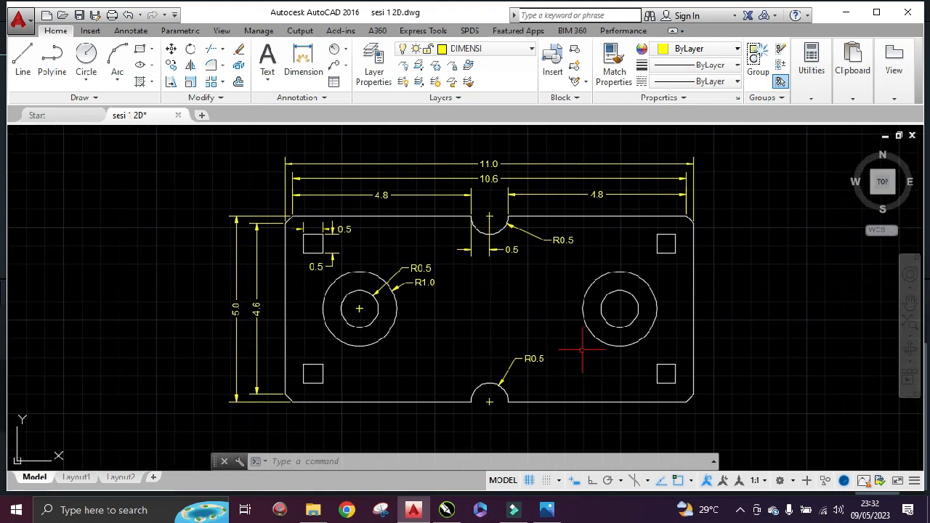